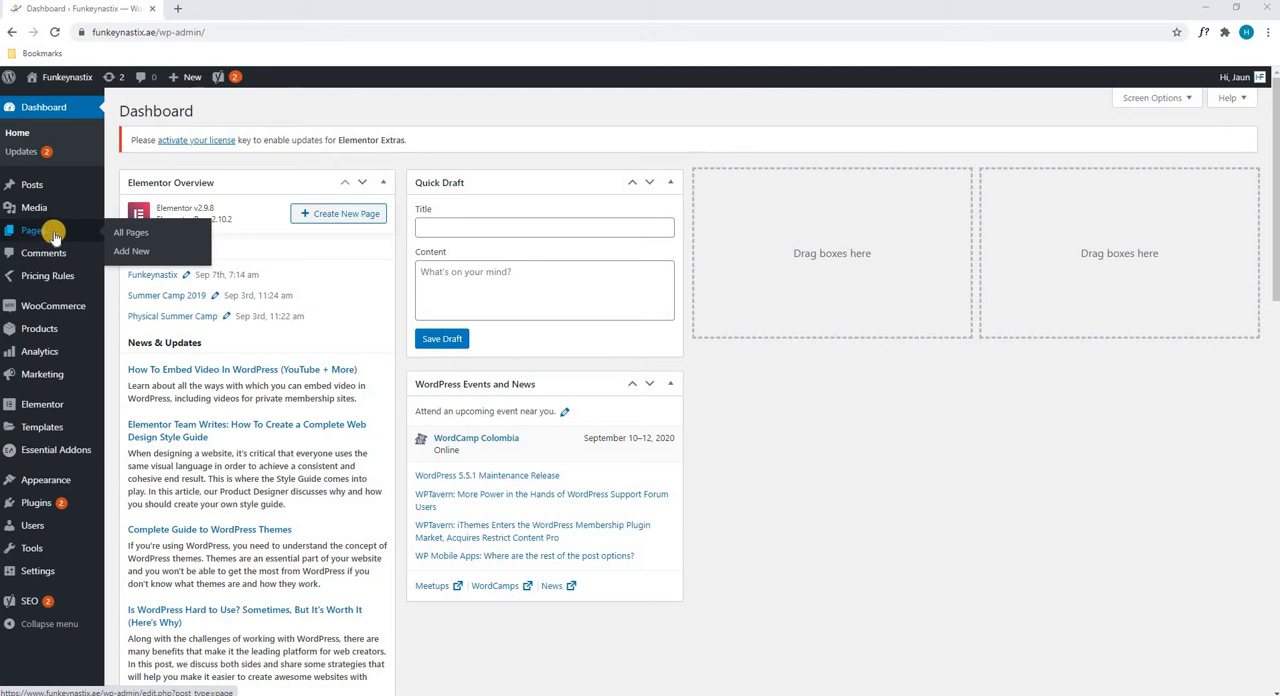
Open the Funkeynastix front page from the list of all pages in the Elementor editor
{"action": "left_click", "coordinate": [139, 234]}
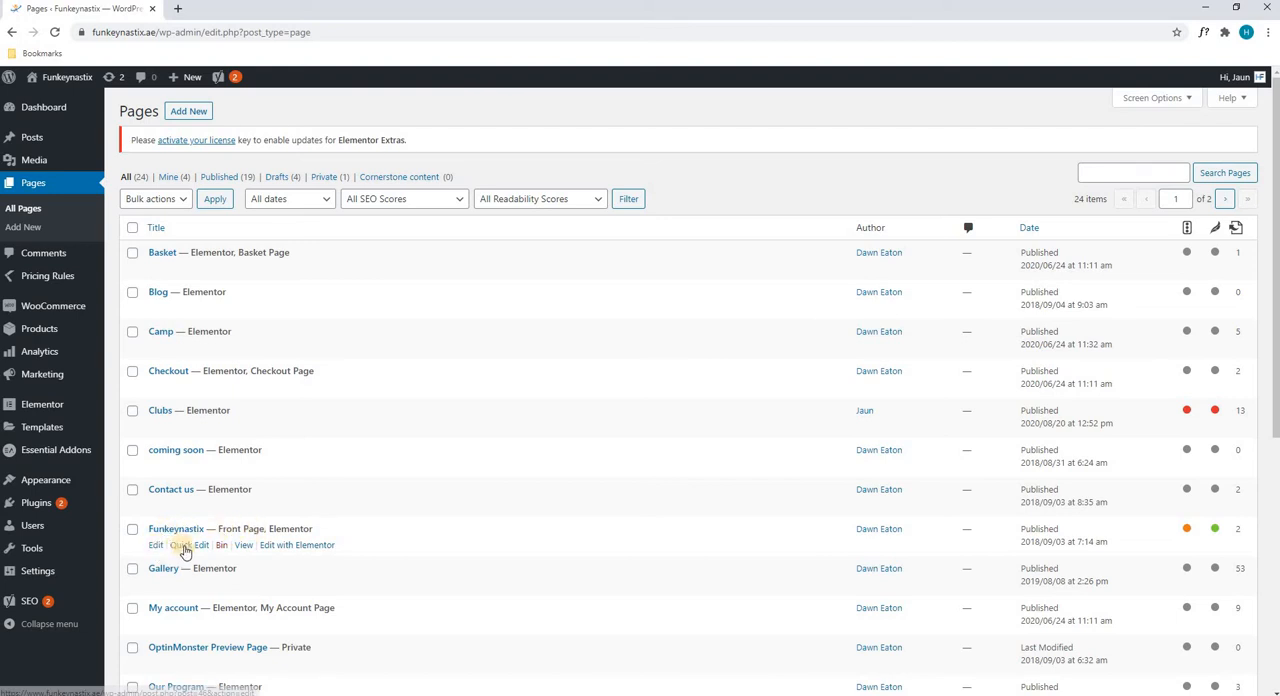
{"action": "left_click", "coordinate": [272, 548]}
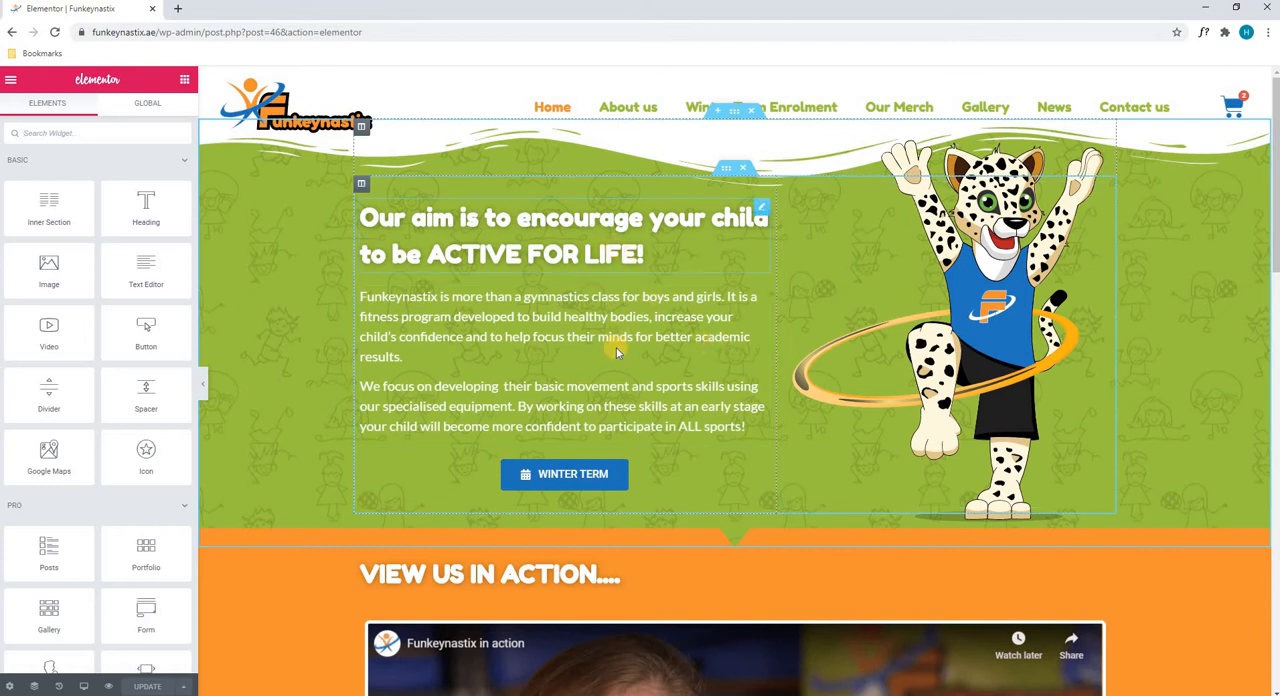
Open the green hero section's settings, dismiss the right-click tip and expand the section's column structure options
{"action": "left_click", "coordinate": [737, 112]}
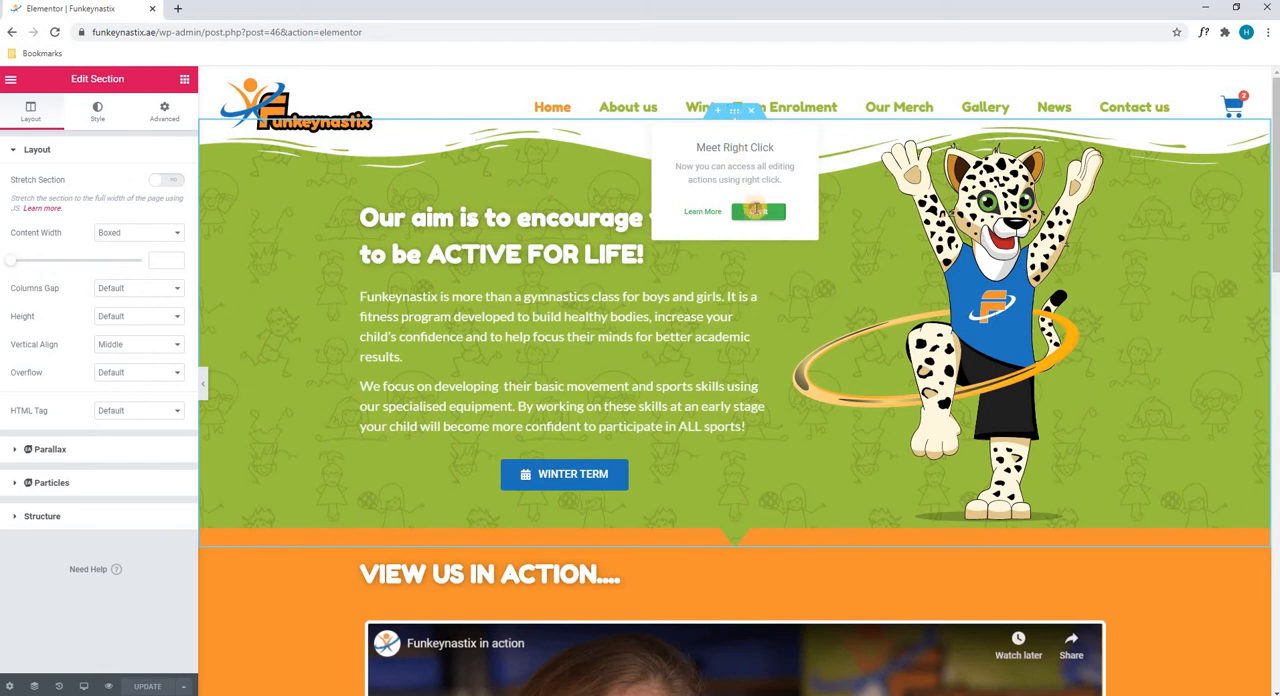
{"action": "left_click", "coordinate": [758, 211]}
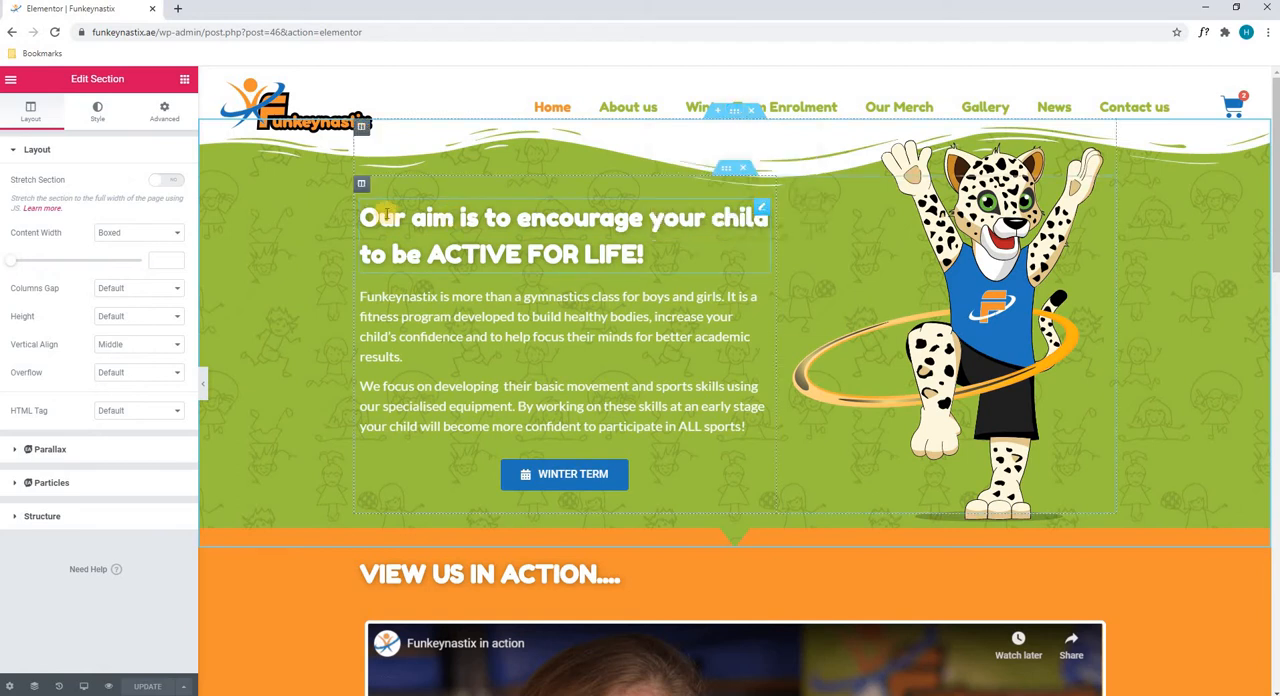
{"action": "left_click", "coordinate": [171, 183]}
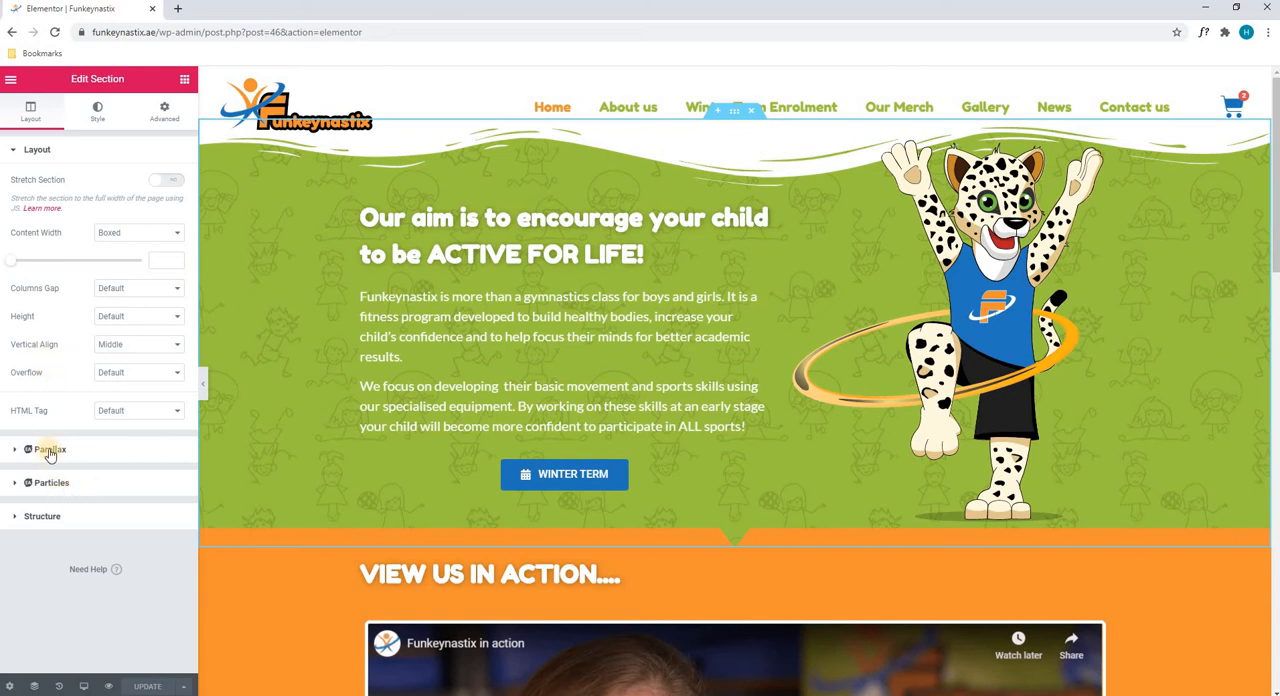
{"action": "left_click", "coordinate": [55, 516]}
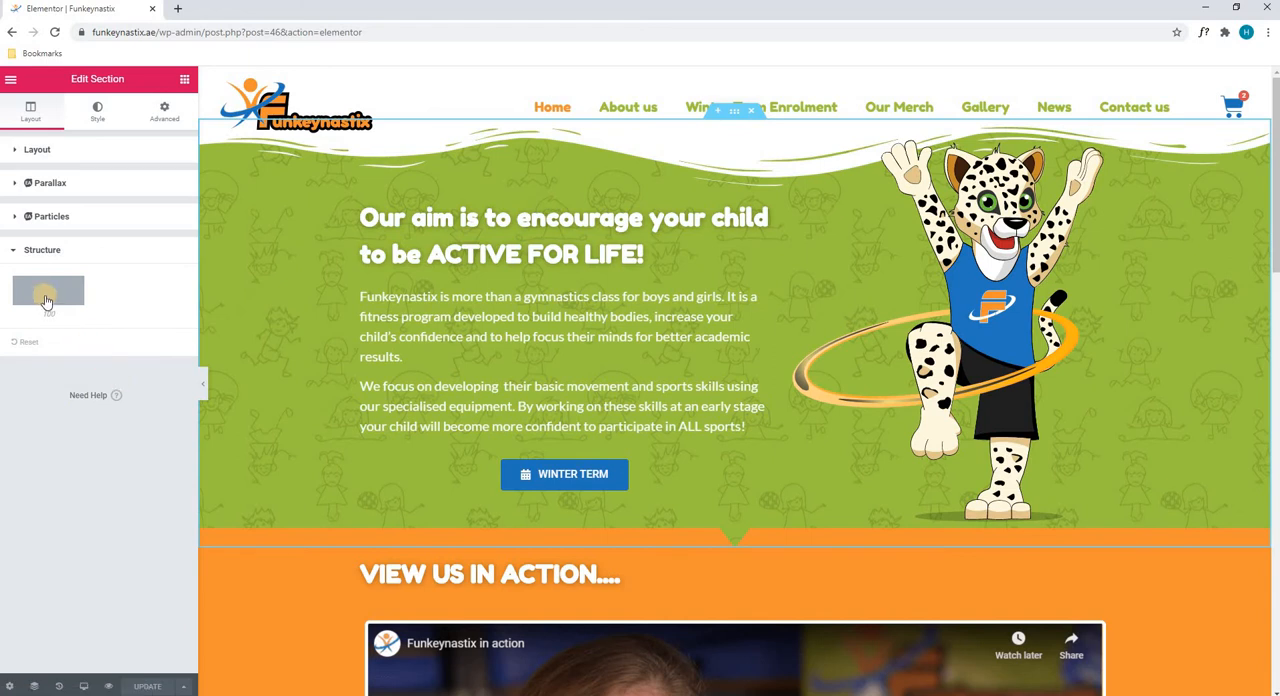
Try black and a bright blue as the hero section's normal background colour
{"action": "left_click", "coordinate": [98, 112]}
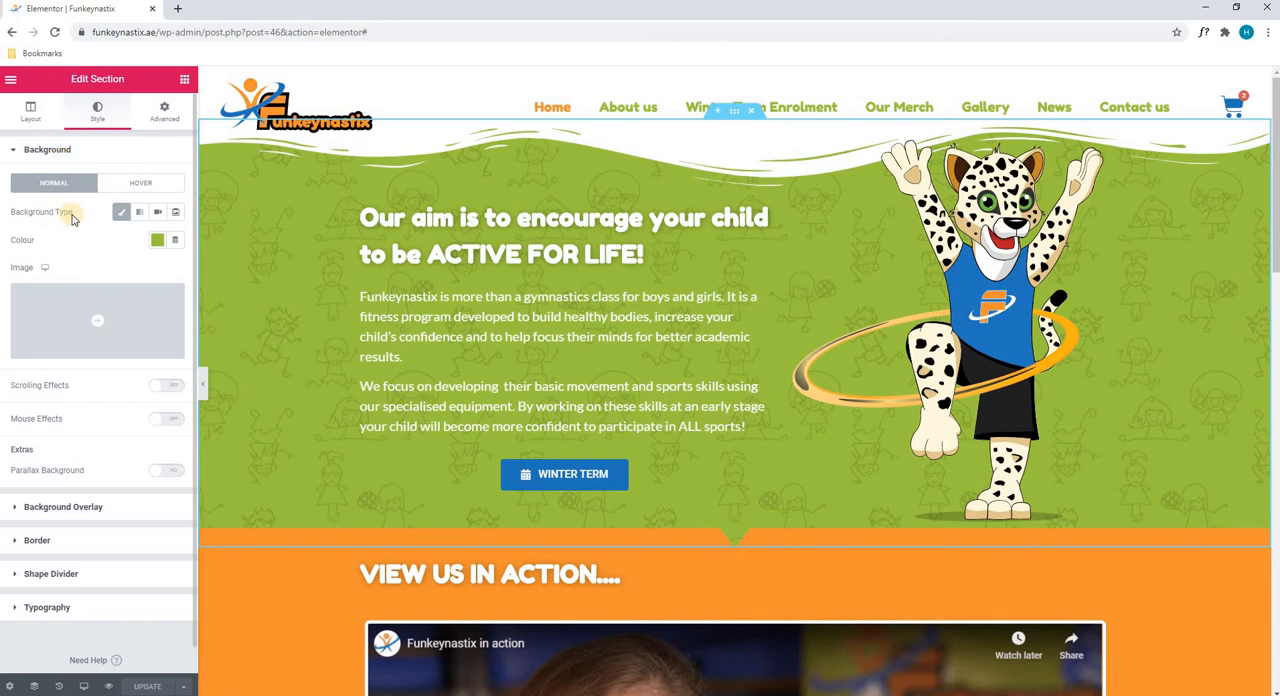
{"action": "left_click", "coordinate": [158, 241]}
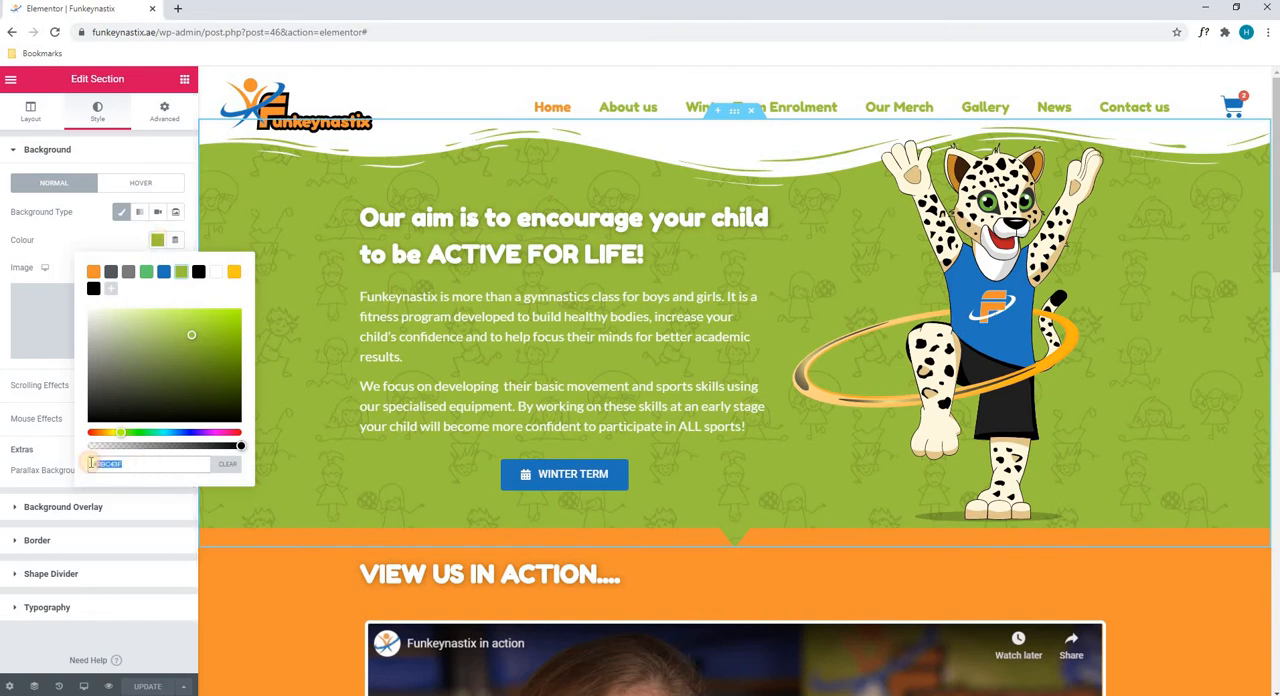
{"action": "left_click_drag", "start_coordinate": [151, 391], "coordinate": [150, 419]}
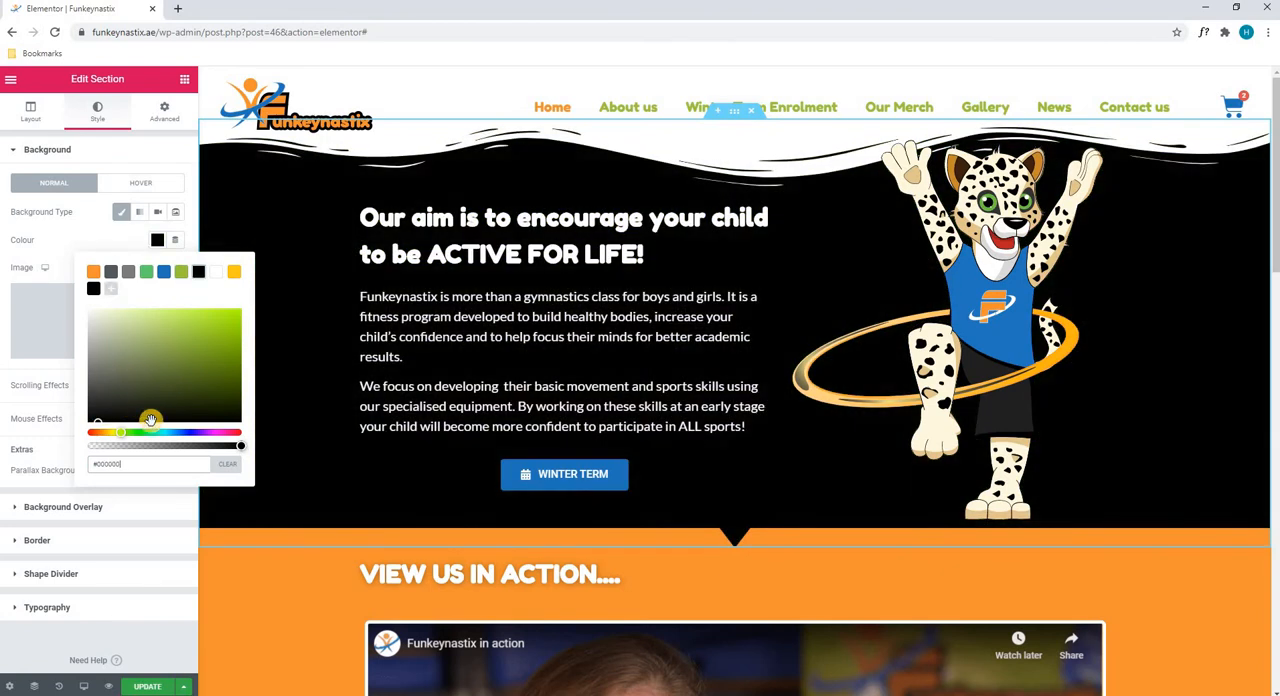
{"action": "left_click", "coordinate": [155, 432]}
{"action": "left_click", "coordinate": [188, 432]}
{"action": "left_click", "coordinate": [201, 379]}
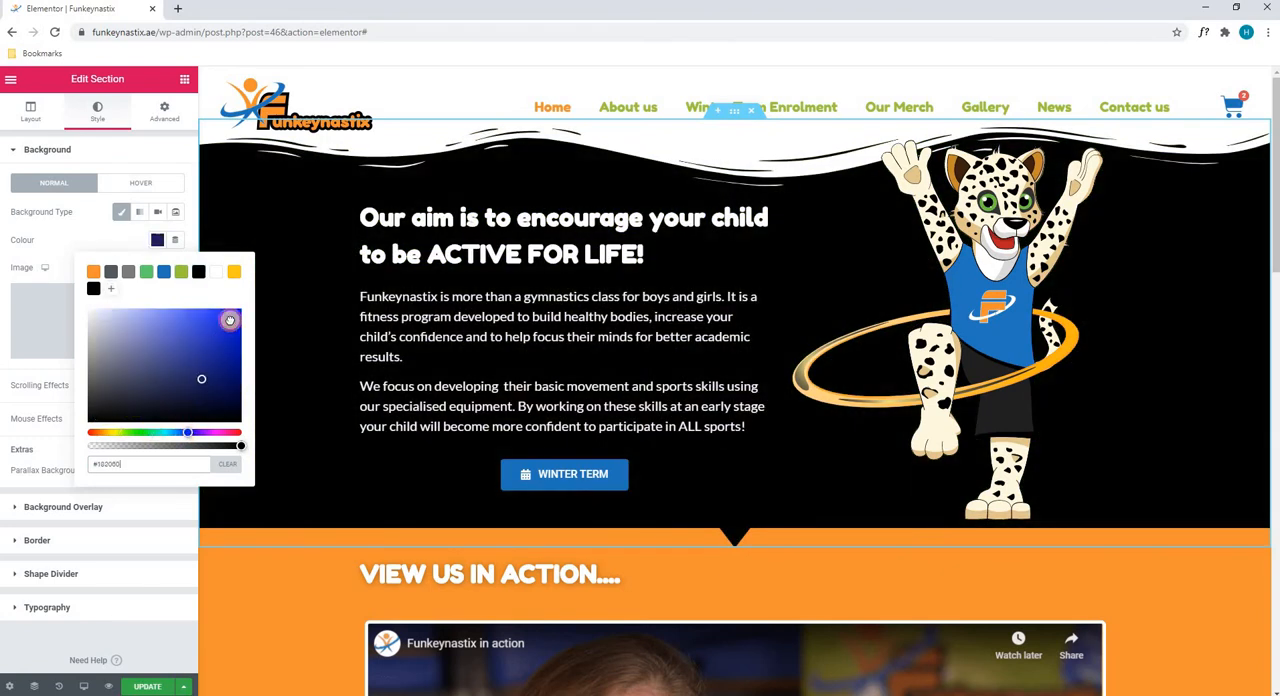
{"action": "left_click", "coordinate": [229, 320]}
Restore the hero section's background colour to the green #9BC43F
{"action": "left_click_drag", "start_coordinate": [138, 465], "coordinate": [94, 461]}
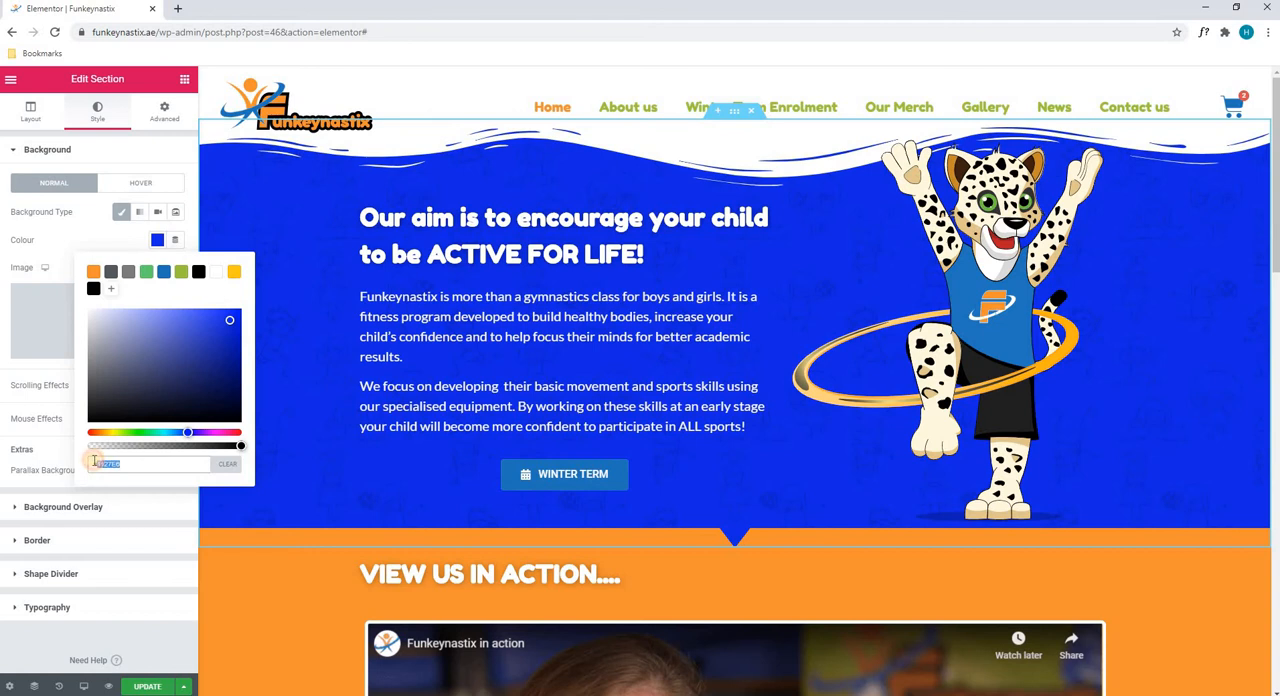
{"action": "key", "text": "ctrl+v"}
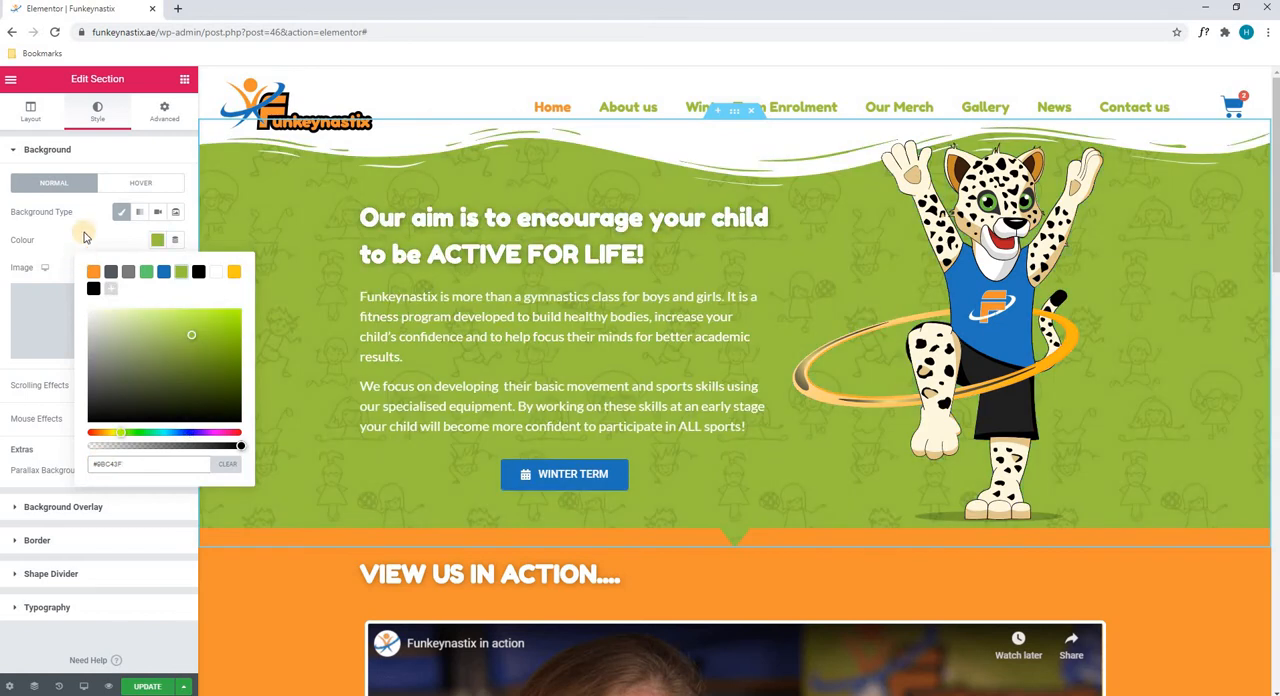
{"action": "left_click", "coordinate": [85, 236]}
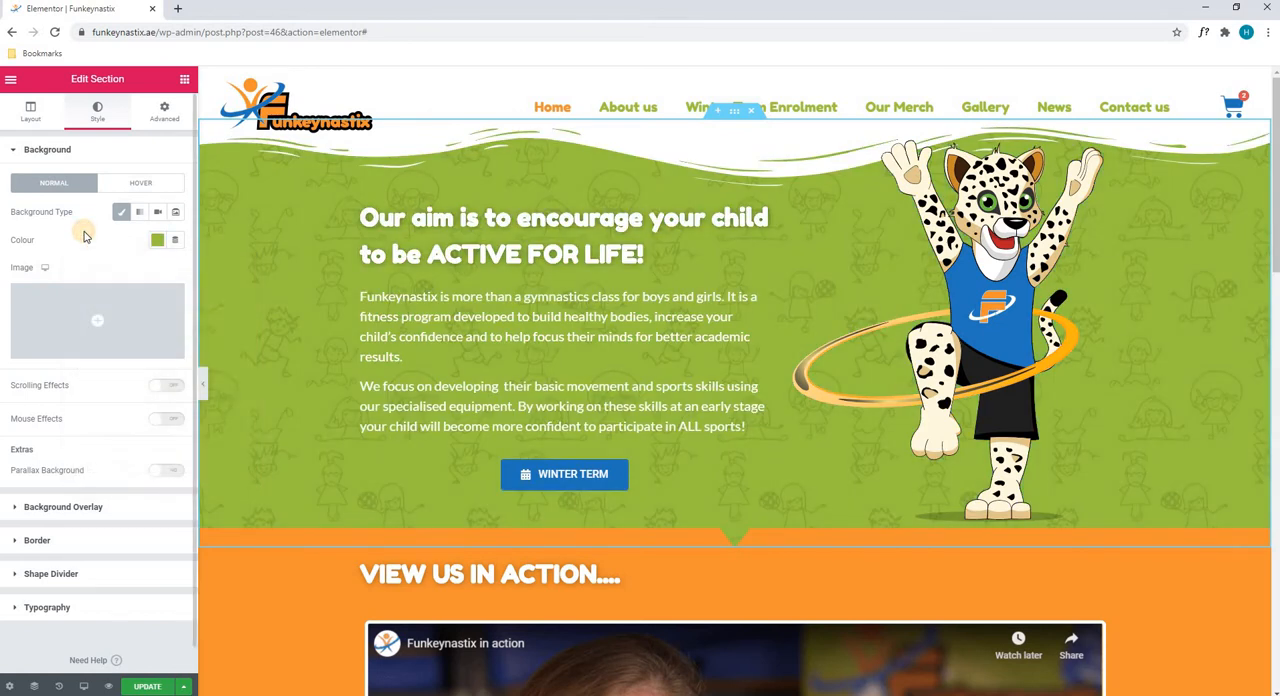
Insert Jumeirah-Golf-Eststes.jpg from the media library as the hero section's background image
{"action": "left_click", "coordinate": [63, 308]}
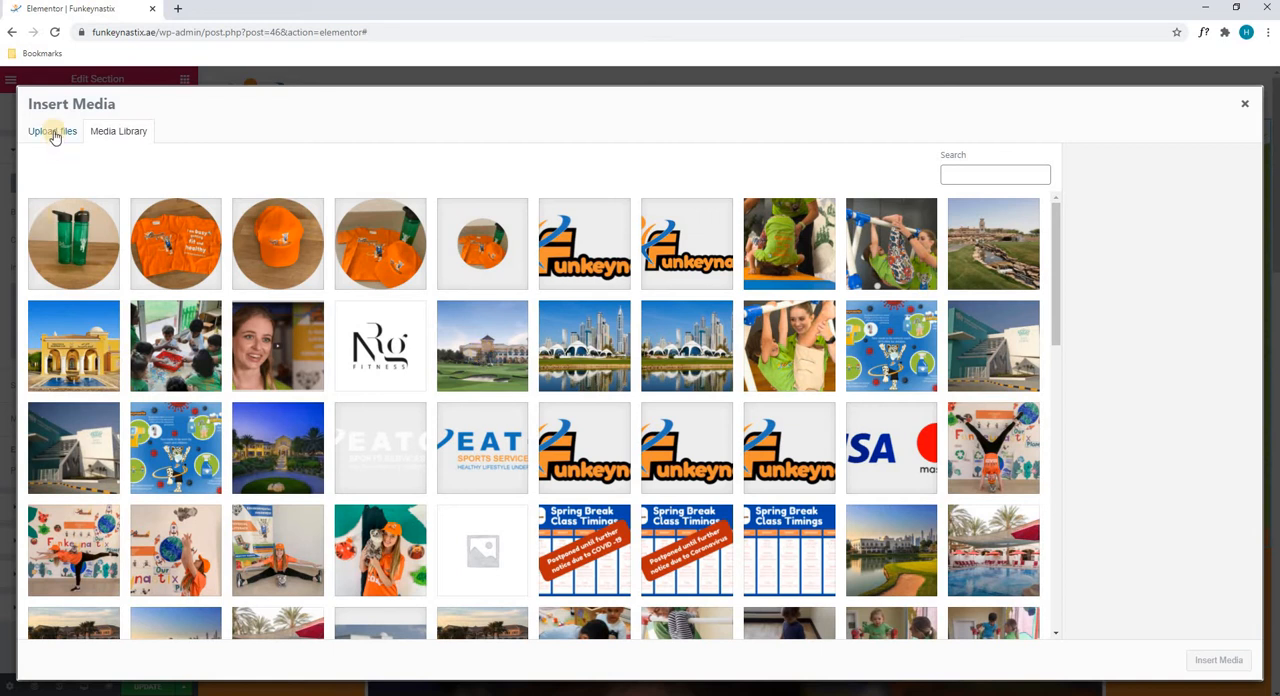
{"action": "left_click", "coordinate": [54, 134]}
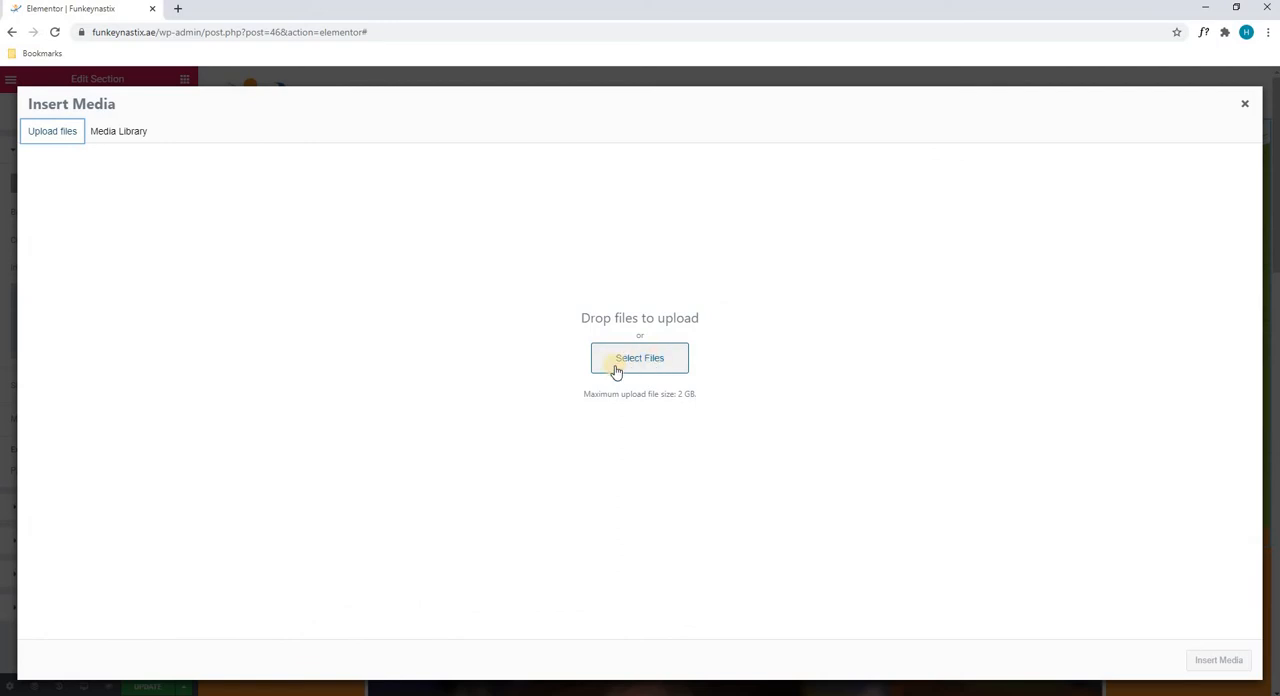
{"action": "left_click", "coordinate": [132, 138]}
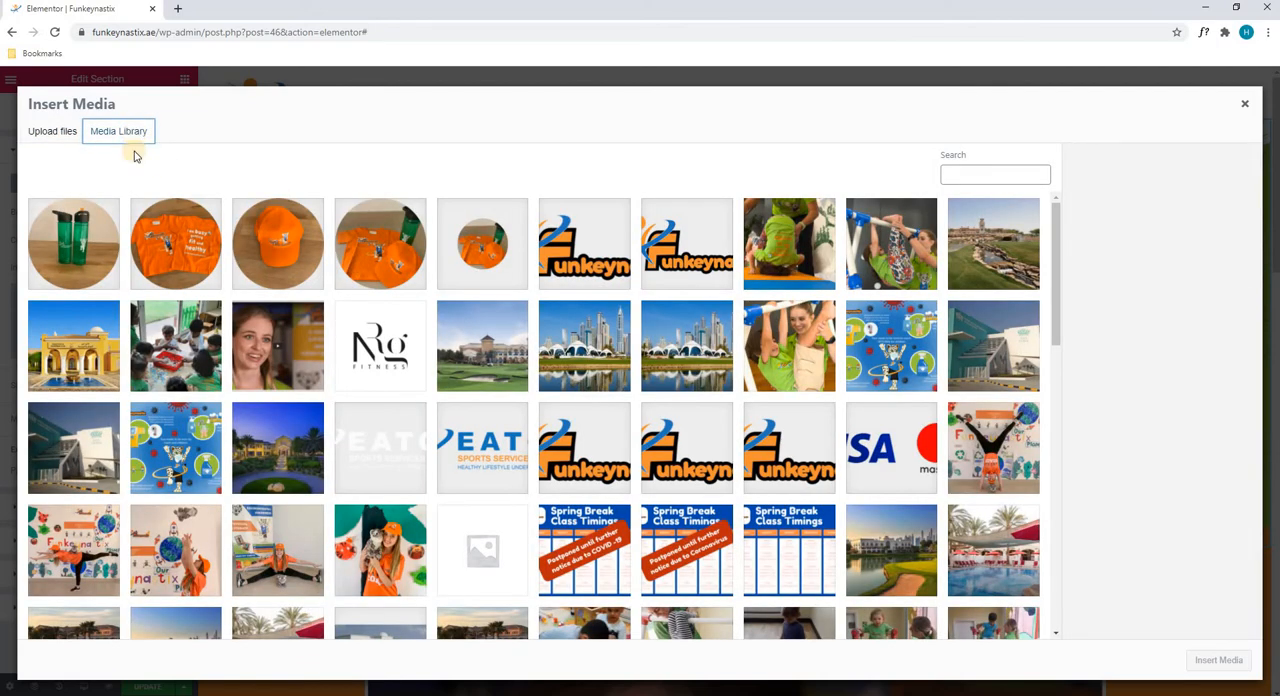
{"action": "left_click", "coordinate": [992, 262]}
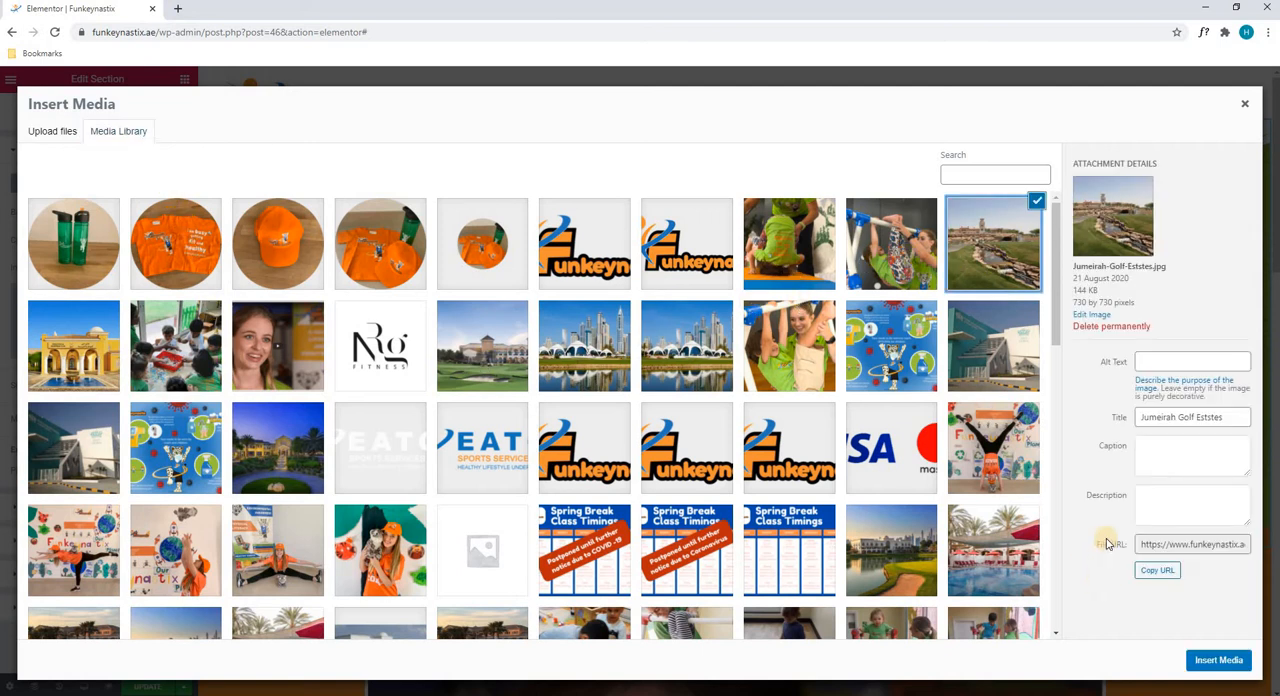
{"action": "left_click", "coordinate": [1212, 662]}
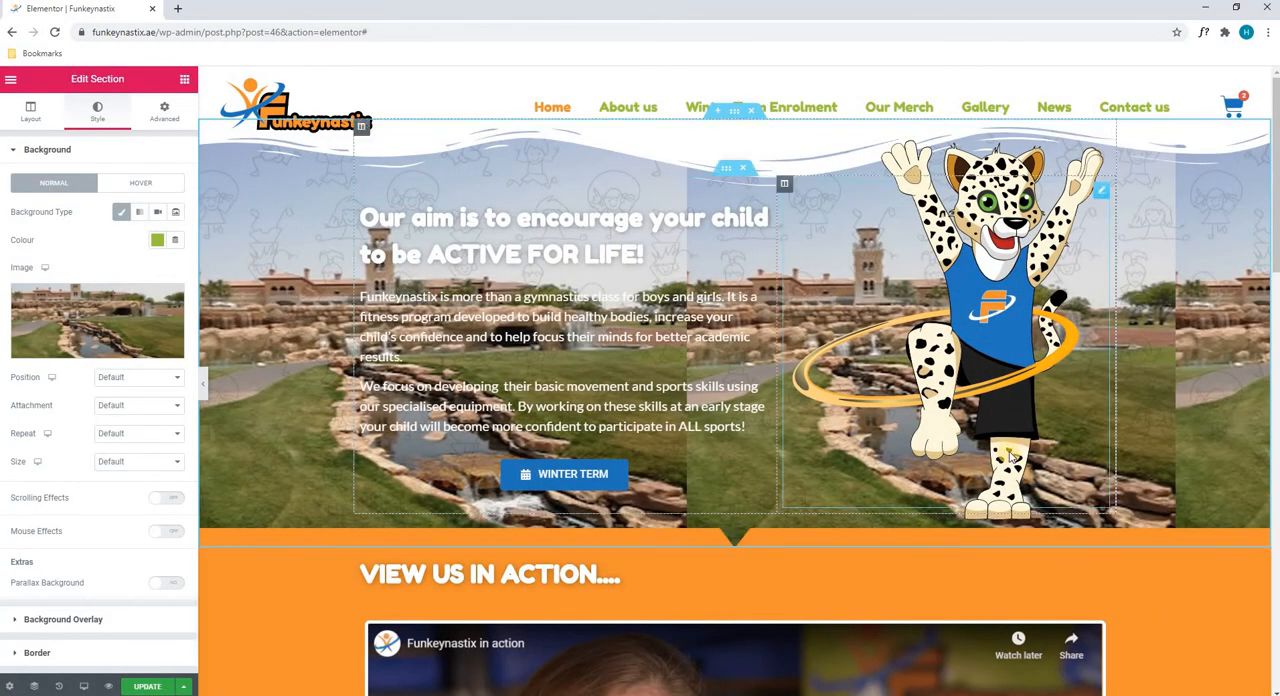
Set the background image's position to Centre Centre, attachment to Scroll, repeat to No-repeat and size to Cover
{"action": "left_click", "coordinate": [106, 378]}
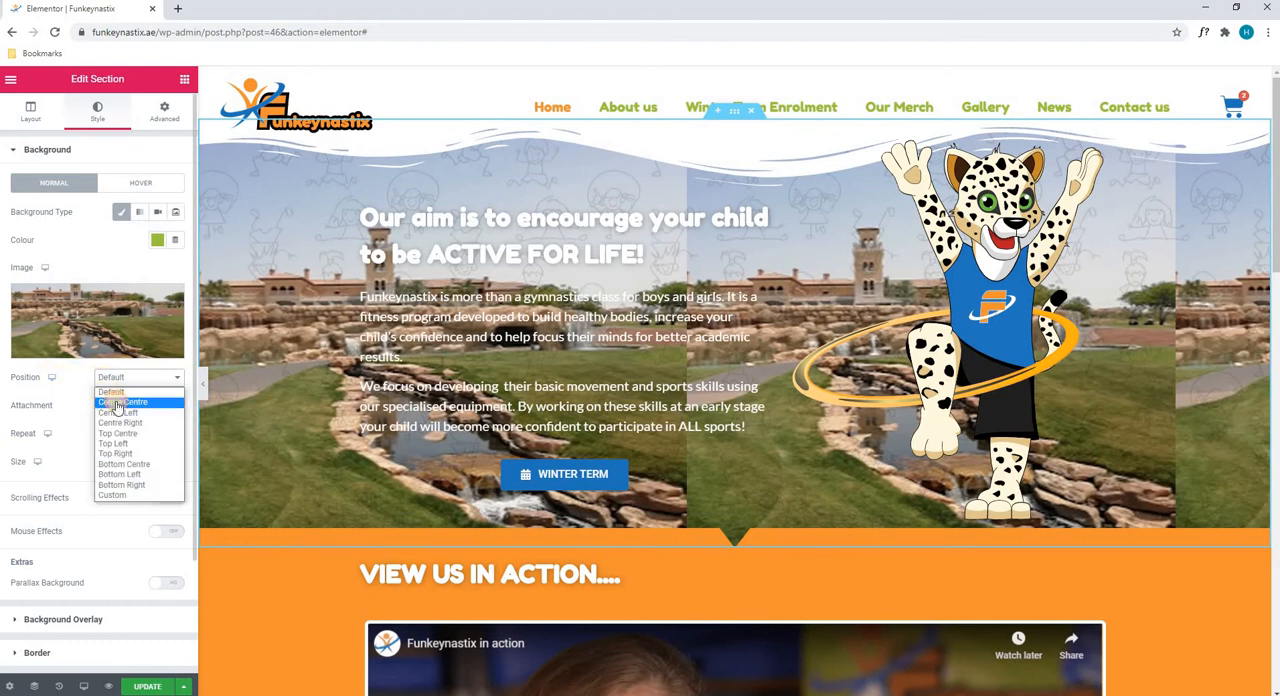
{"action": "left_click", "coordinate": [117, 403]}
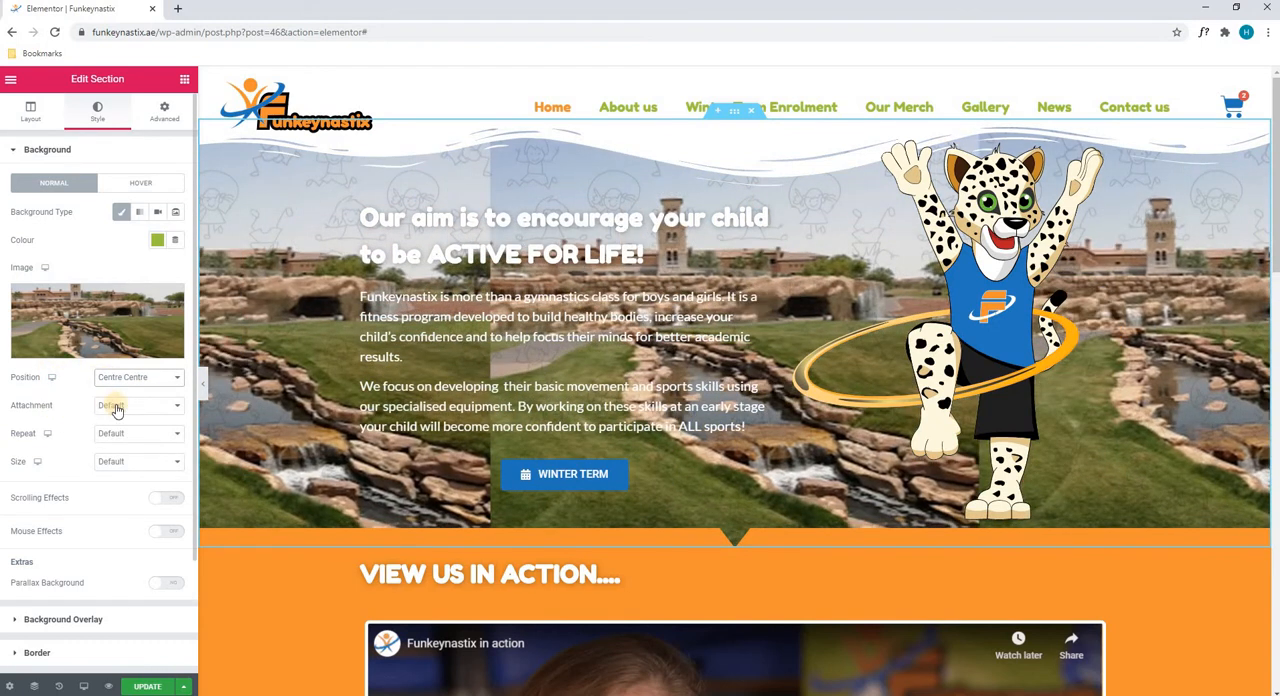
{"action": "left_click", "coordinate": [116, 405]}
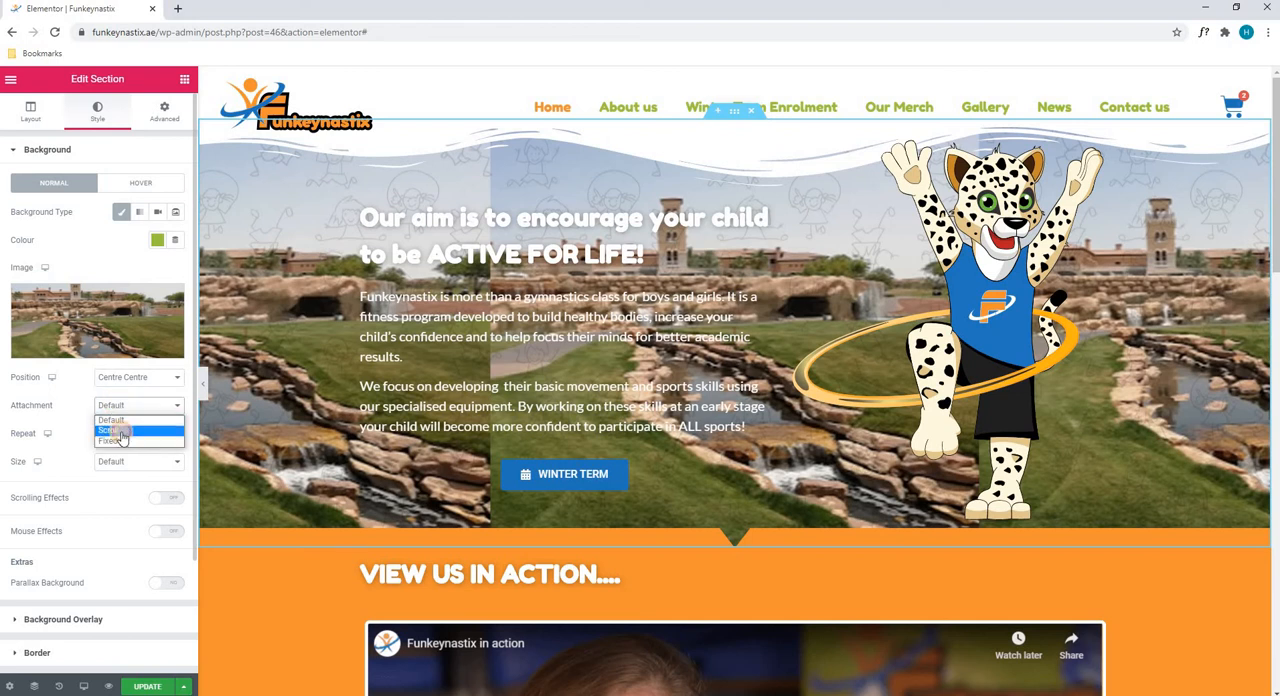
{"action": "left_click", "coordinate": [117, 430]}
{"action": "left_click", "coordinate": [118, 433]}
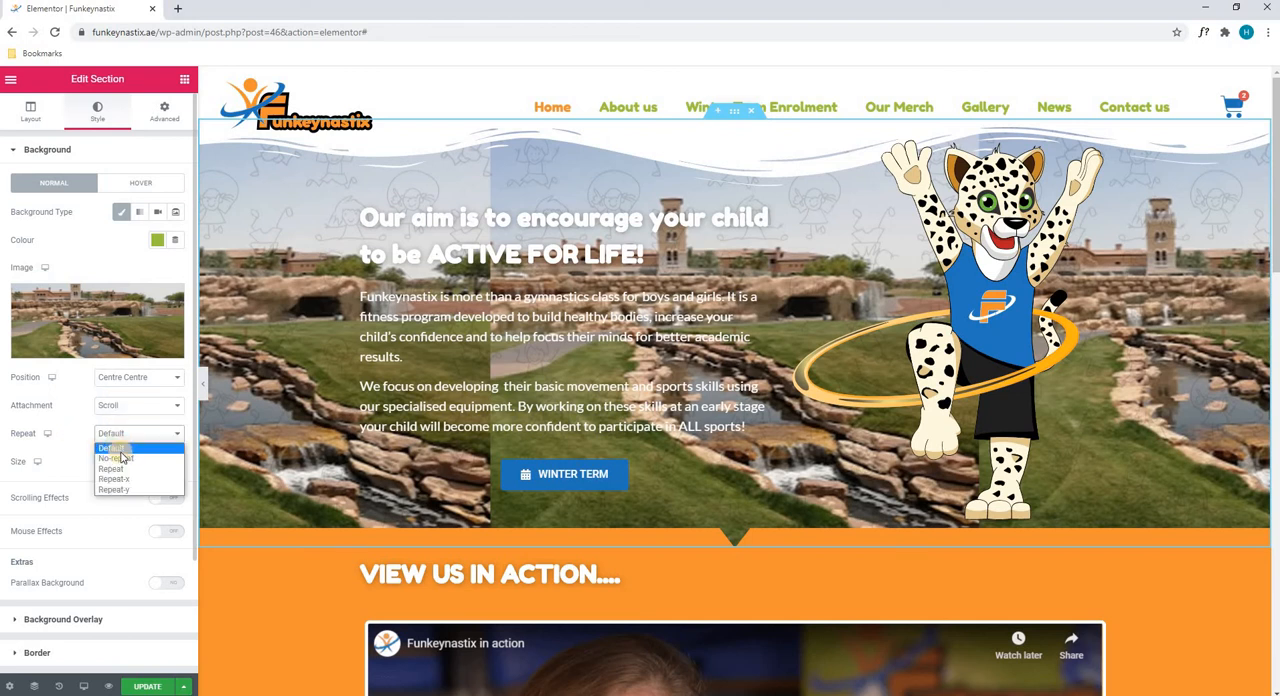
{"action": "left_click", "coordinate": [122, 459]}
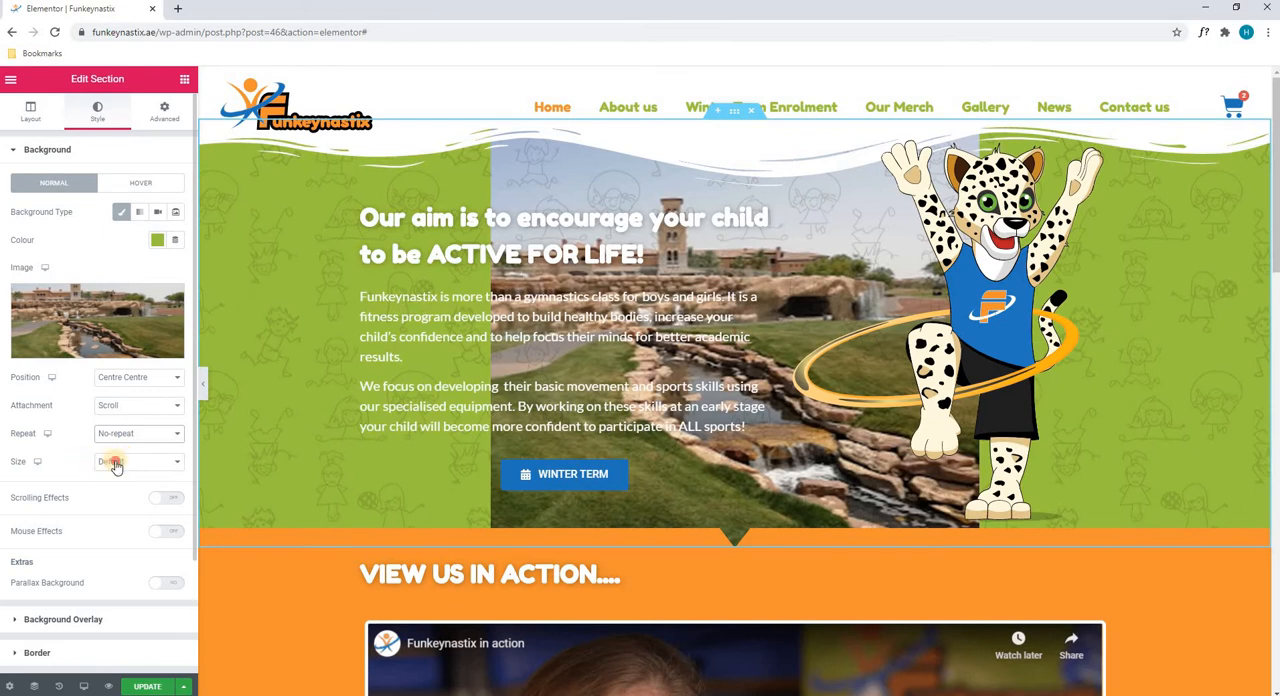
{"action": "left_click", "coordinate": [115, 462]}
{"action": "left_click", "coordinate": [123, 497]}
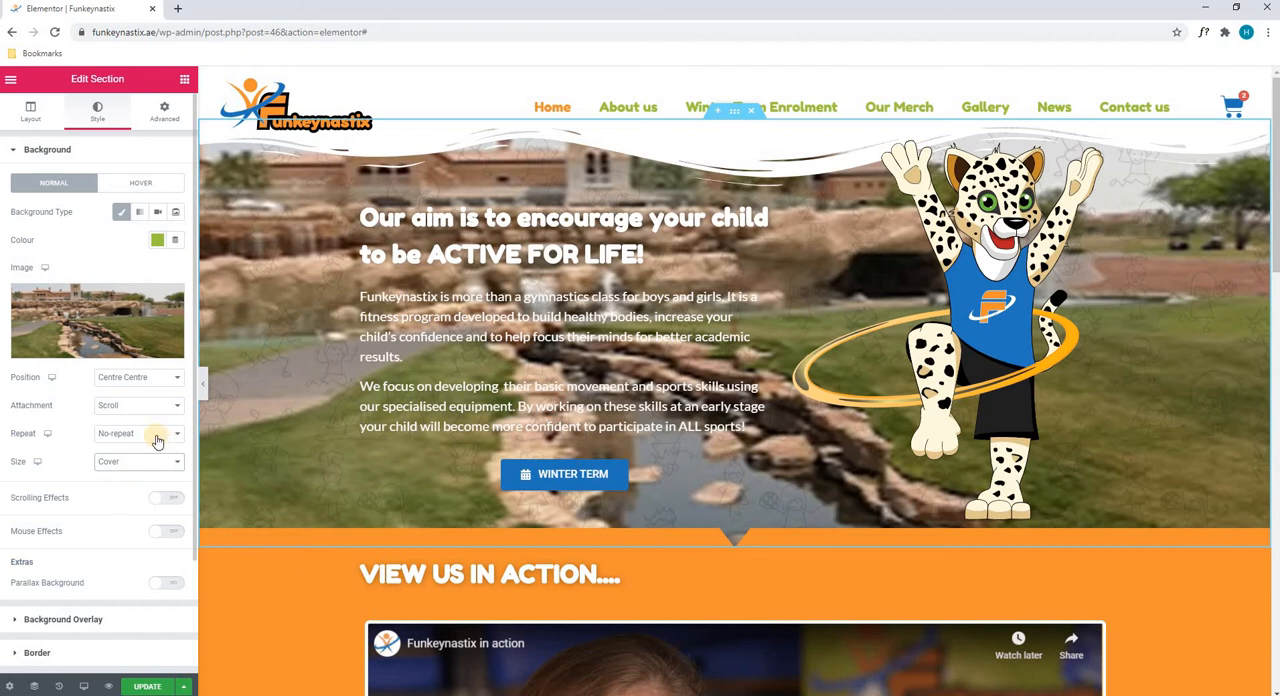
Remove the golf course background image from the hero section
{"action": "mouse_move", "coordinate": [174, 304]}
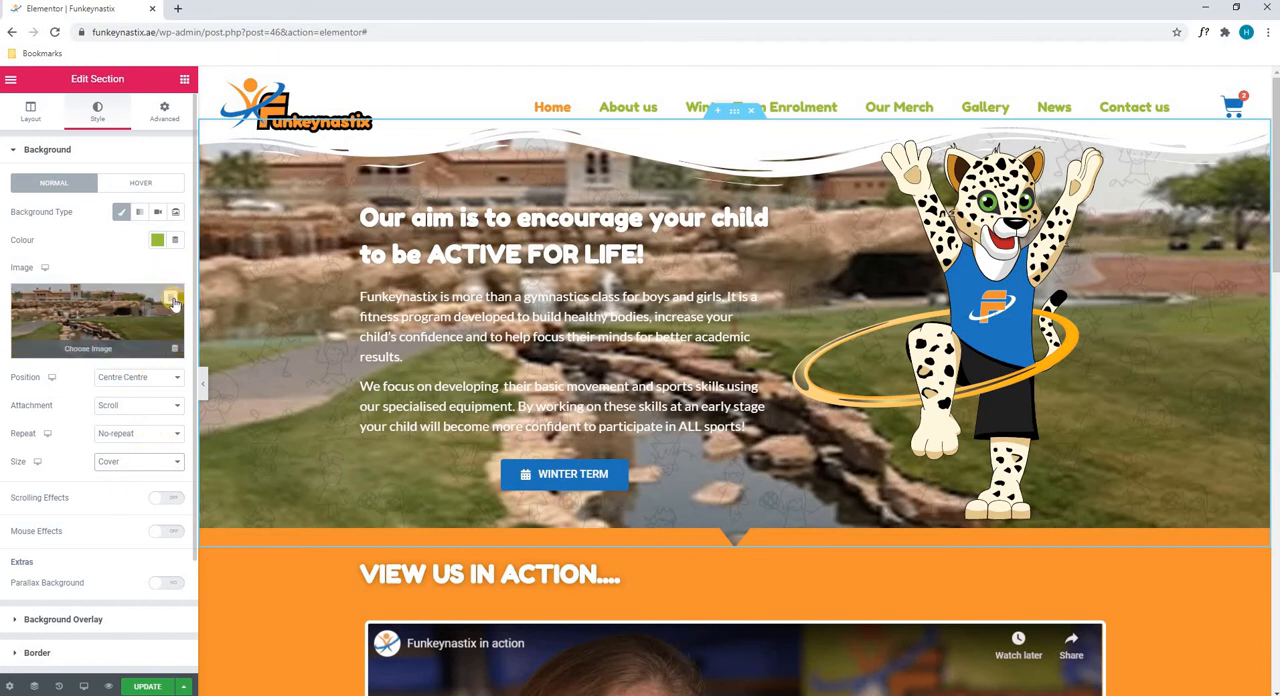
{"action": "left_click", "coordinate": [174, 304]}
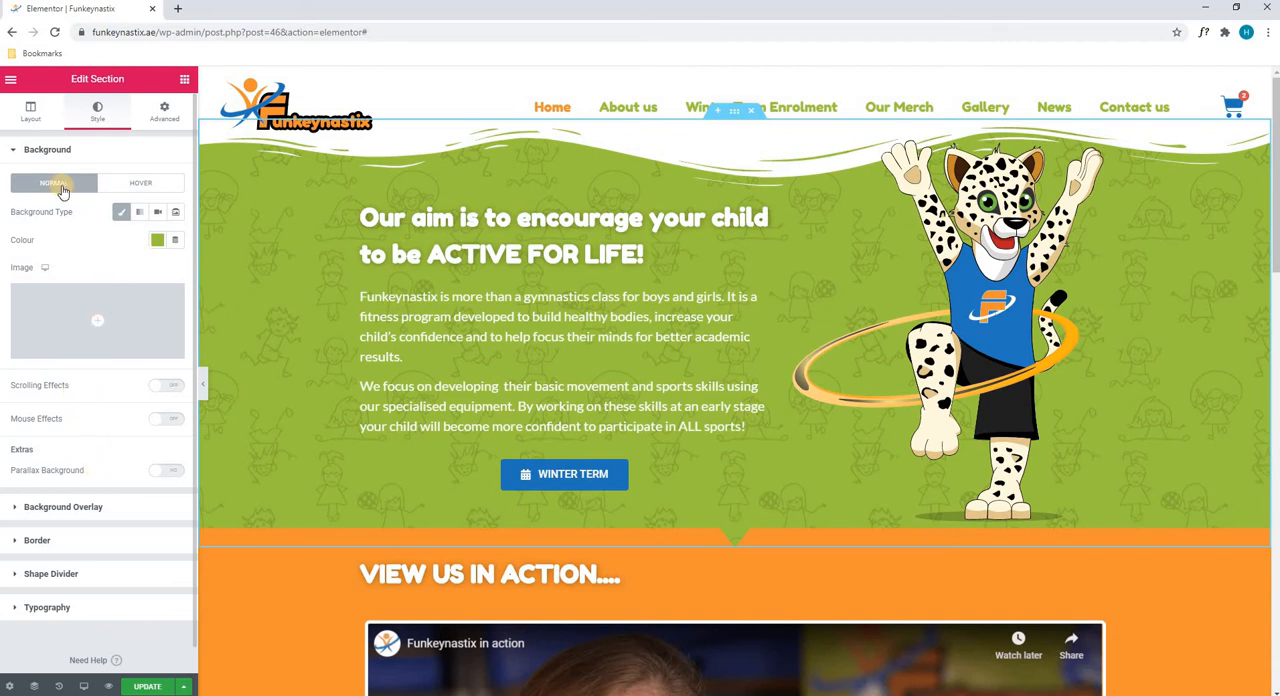
Set the hero section's hover background type to Classic and pick a bright red hover colour
{"action": "left_click", "coordinate": [118, 186]}
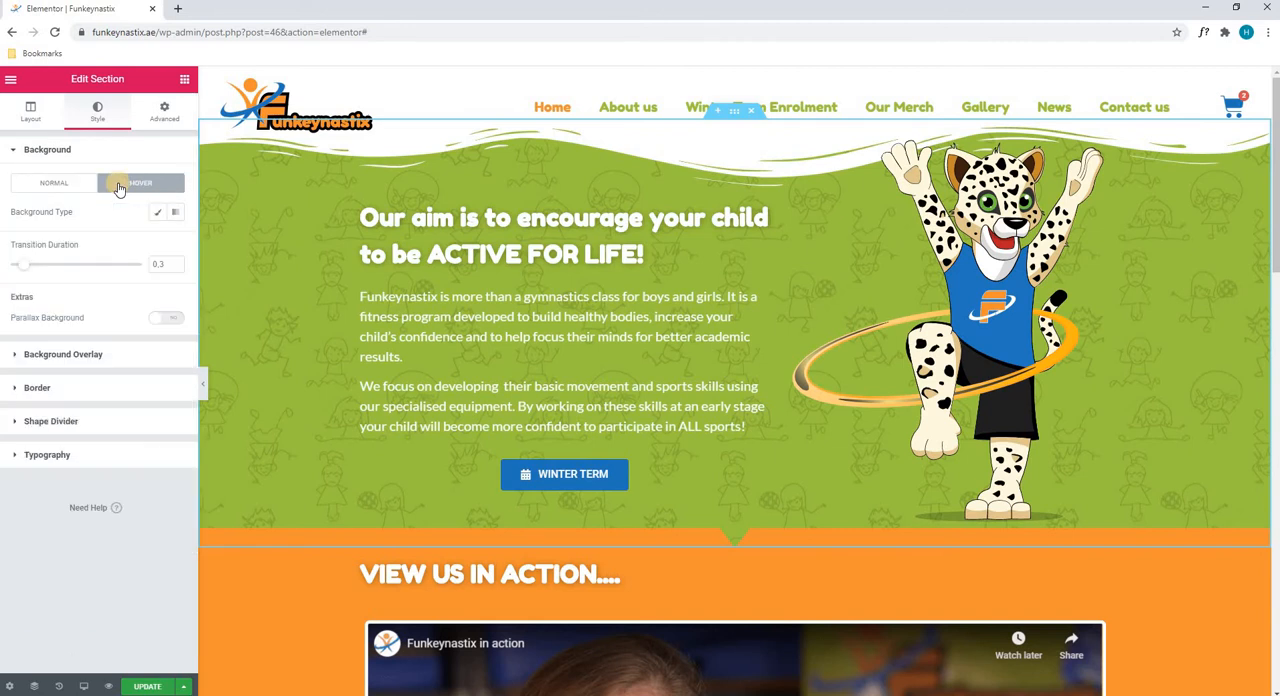
{"action": "left_click", "coordinate": [160, 213]}
{"action": "left_click", "coordinate": [158, 213]}
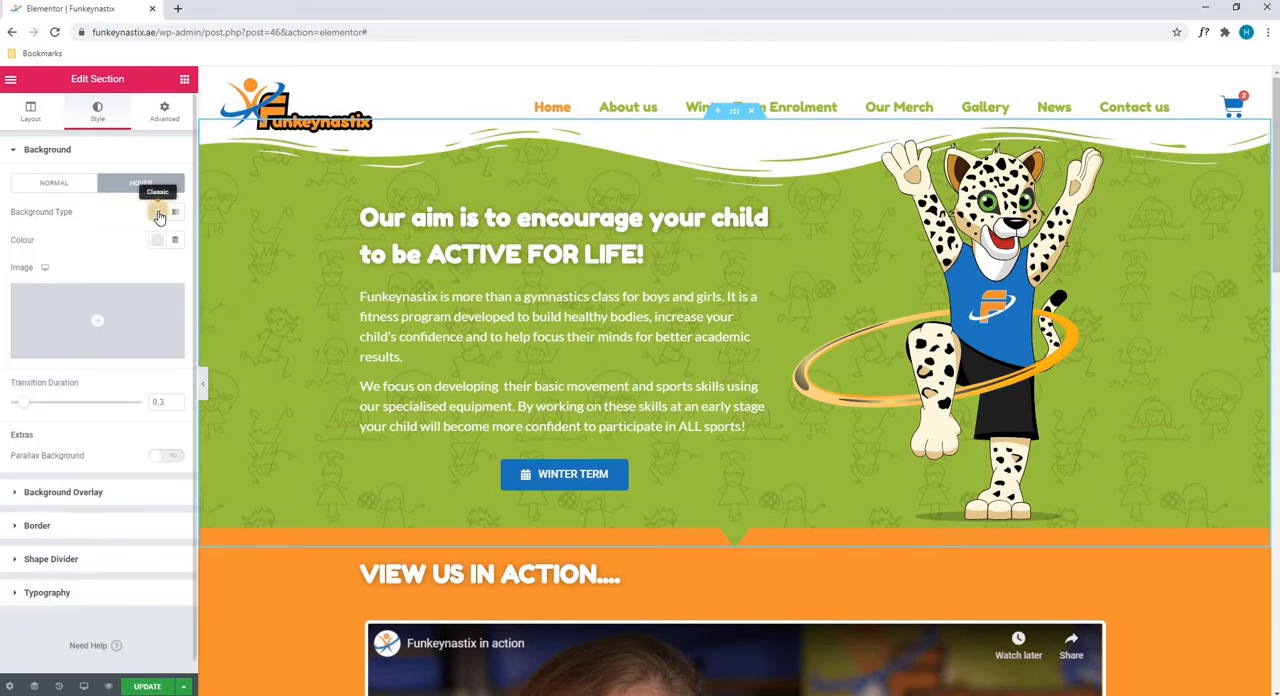
{"action": "left_click", "coordinate": [157, 240]}
{"action": "left_click", "coordinate": [236, 317]}
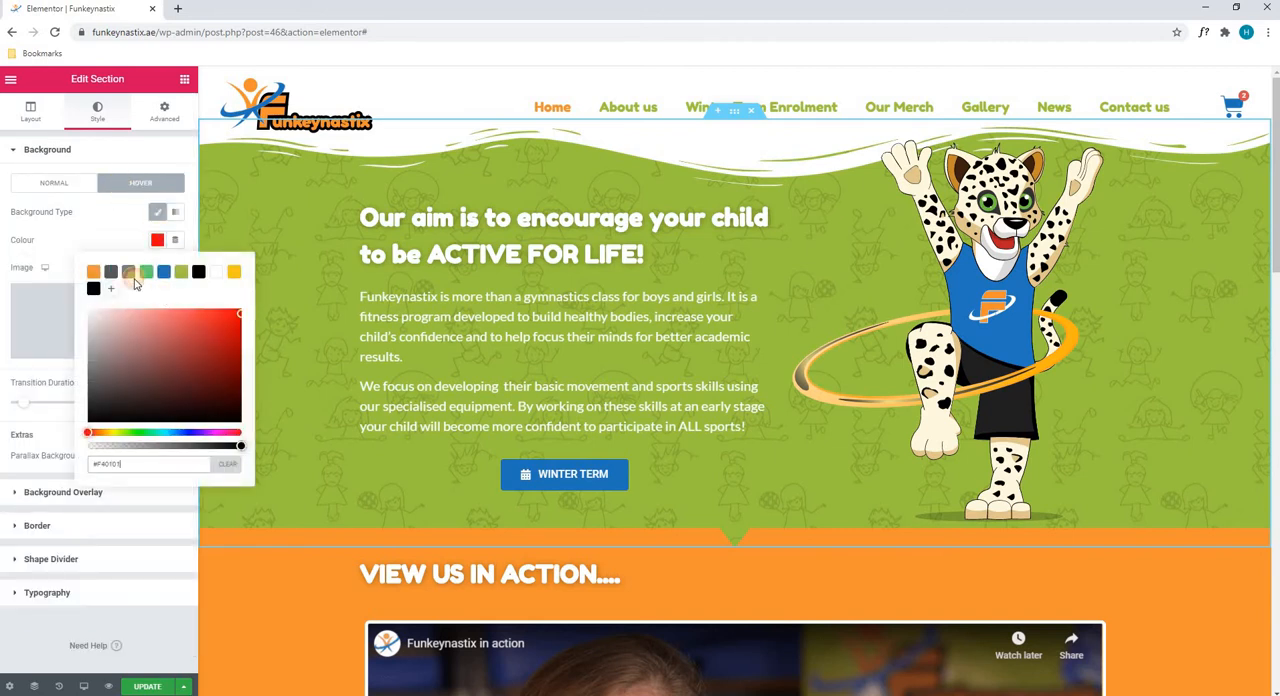
{"action": "left_click", "coordinate": [277, 225]}
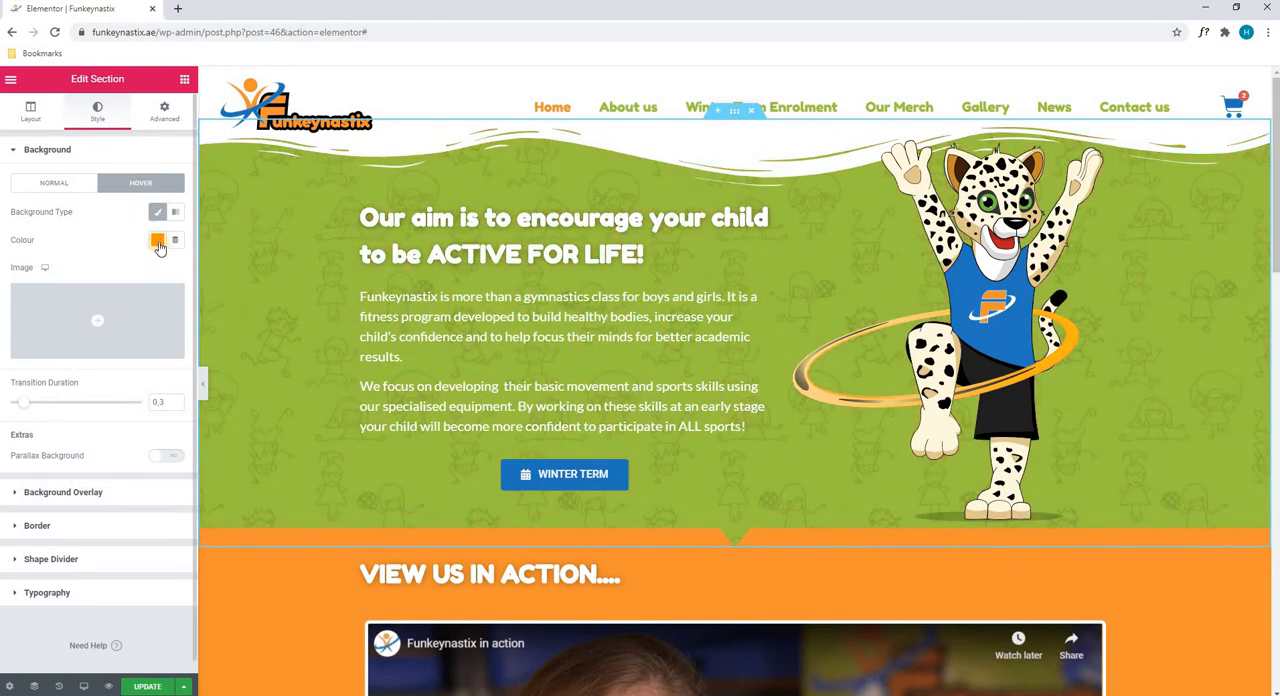
Clear the hero section's hover background colour
{"action": "left_click", "coordinate": [157, 240]}
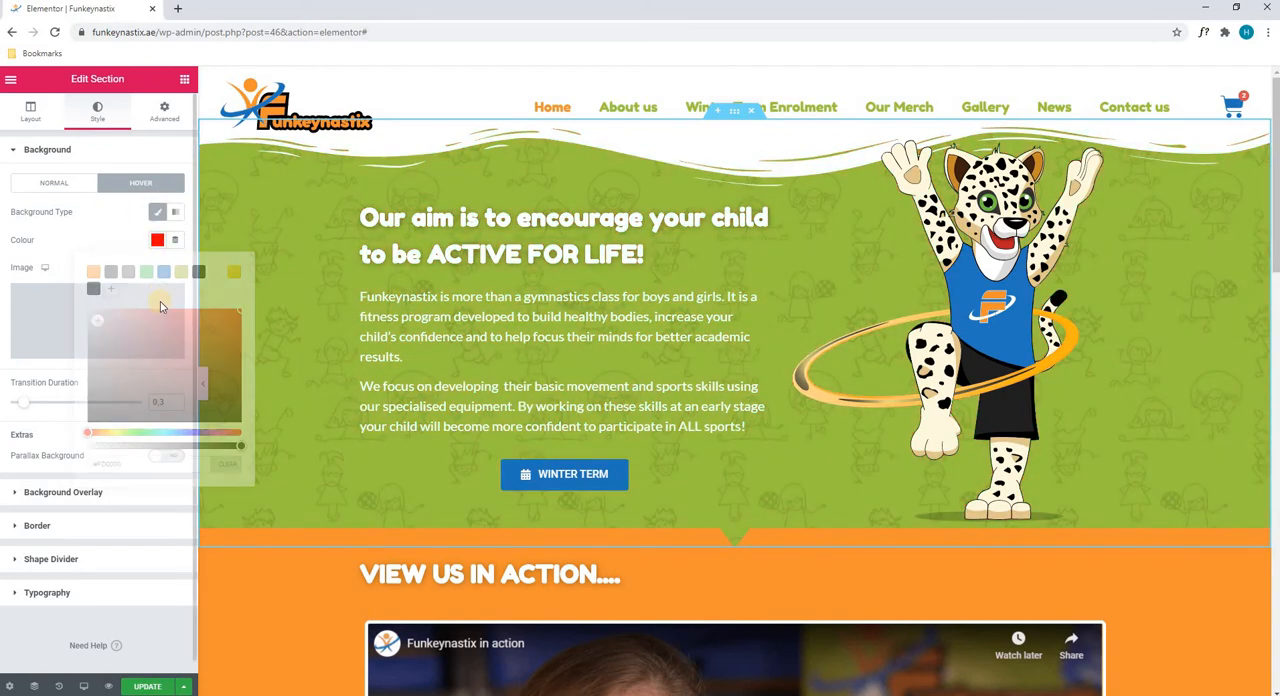
{"action": "left_click", "coordinate": [229, 464]}
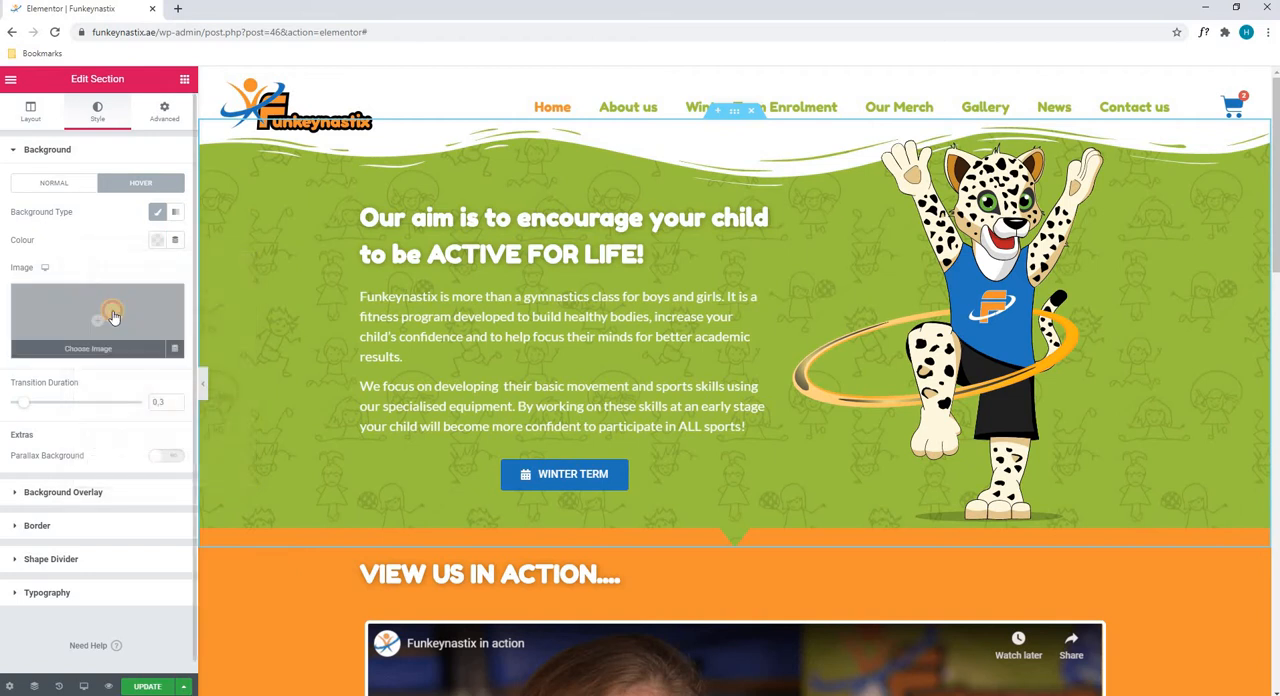
Try Dubai-Polo-Equestrian-Club.jpg from the media library as the section's hover background image and remove it again
{"action": "left_click", "coordinate": [113, 314]}
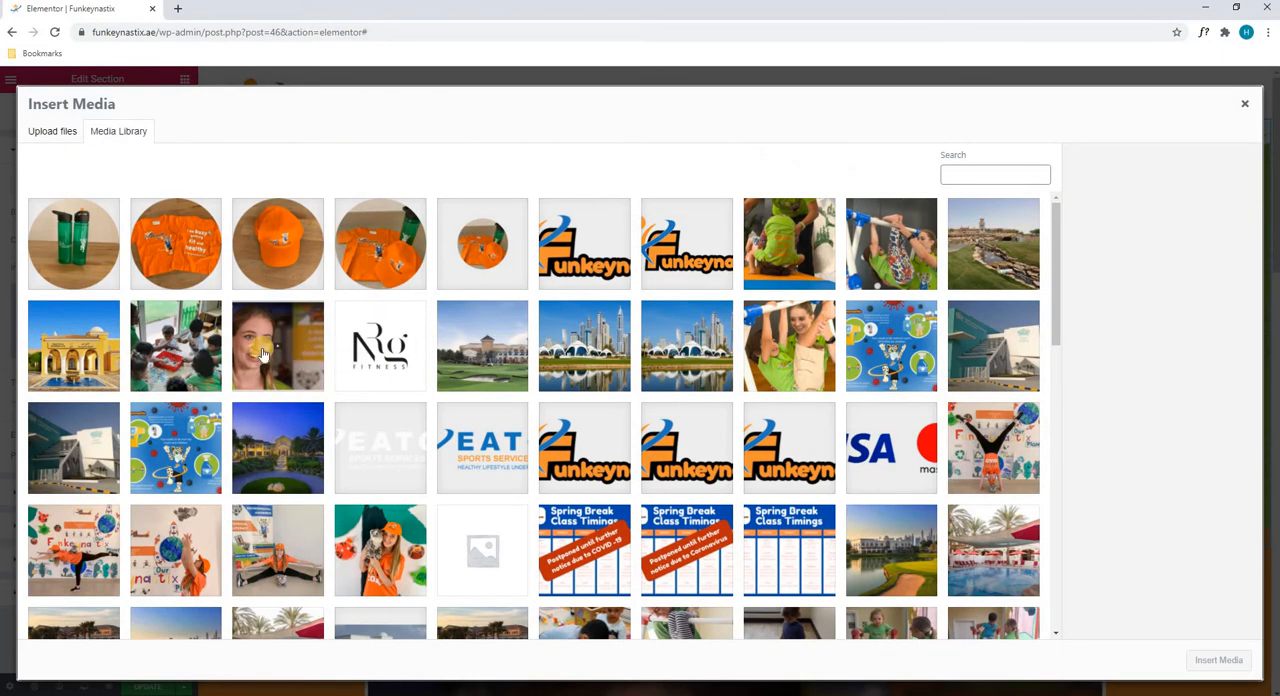
{"action": "left_click", "coordinate": [86, 352]}
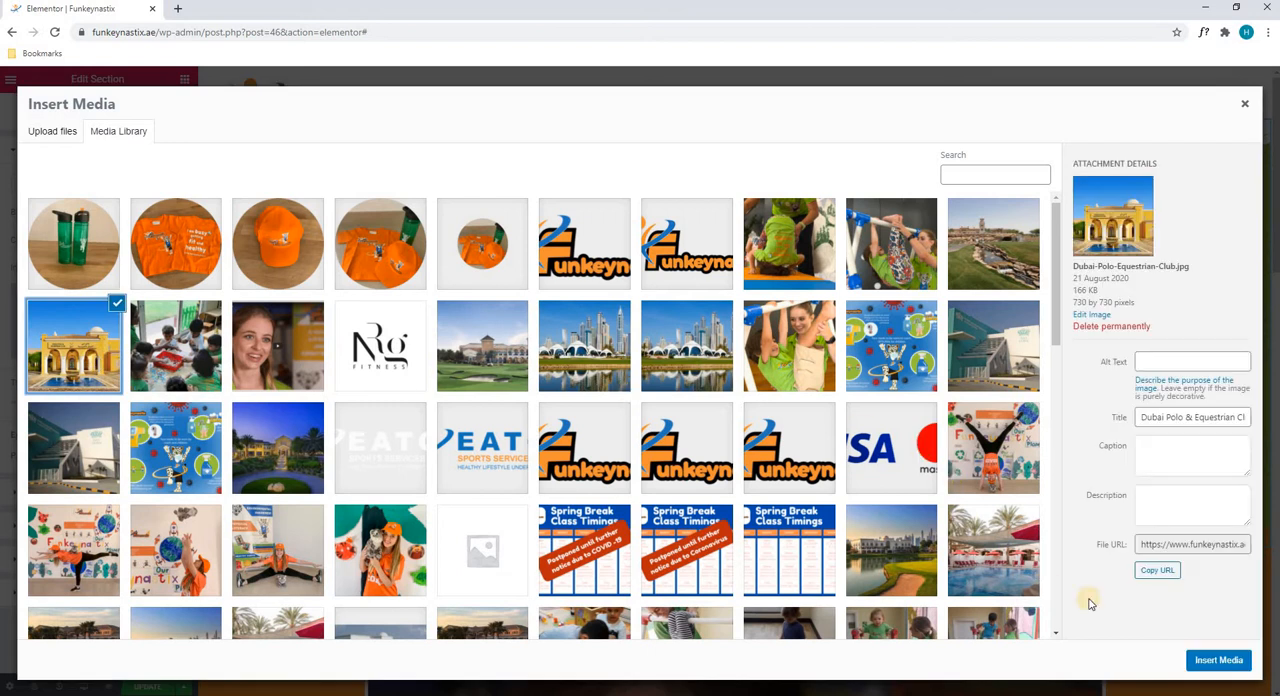
{"action": "left_click", "coordinate": [1219, 660]}
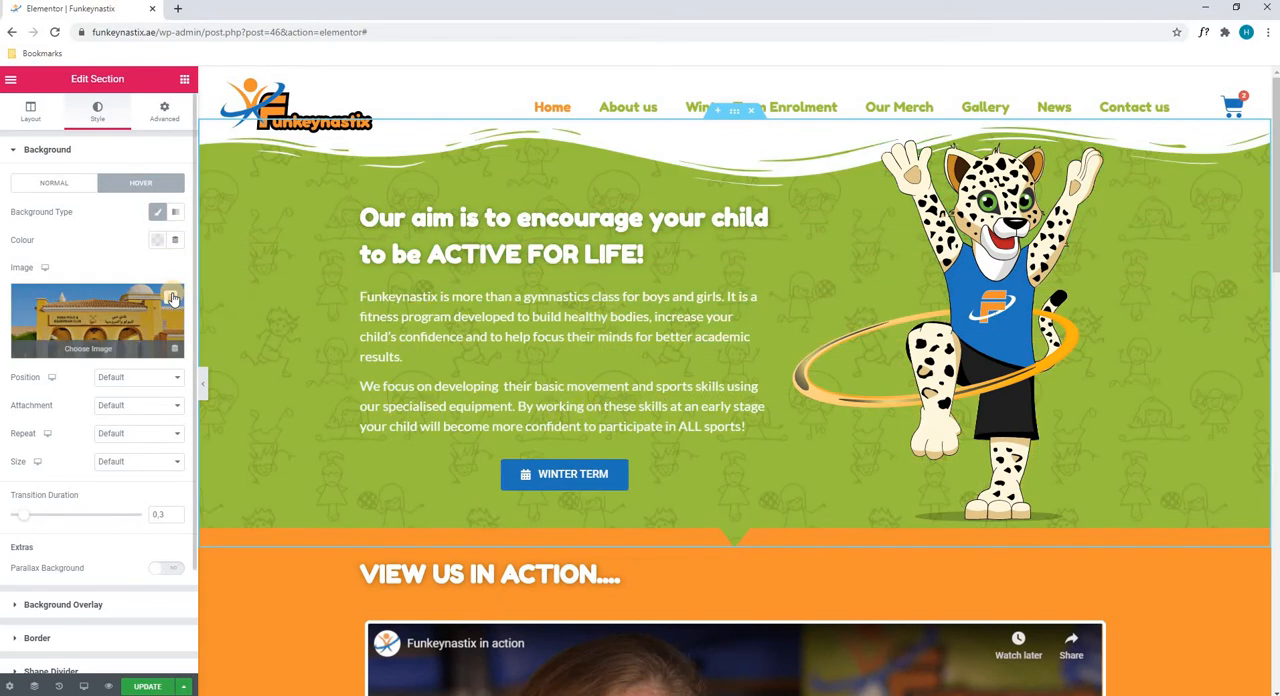
{"action": "left_click", "coordinate": [172, 298]}
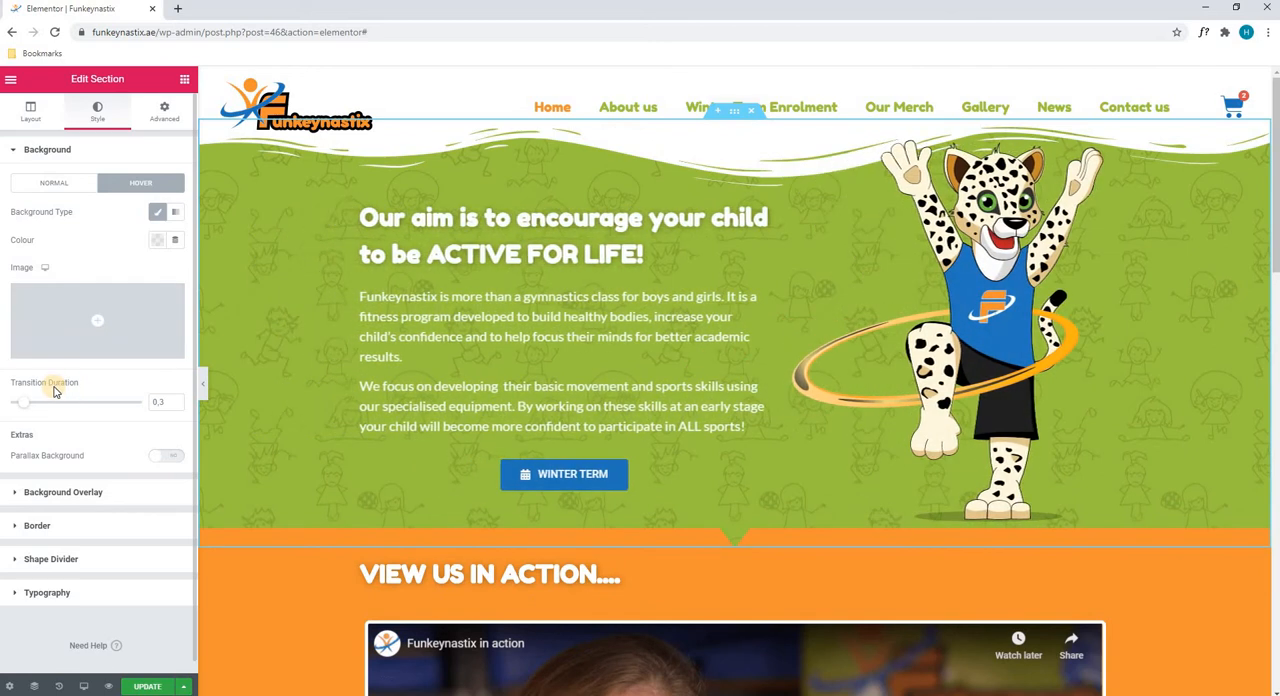
Examine the hero section's background overlay settings and its overlay image in the media library without replacing the image
{"action": "left_click", "coordinate": [97, 493]}
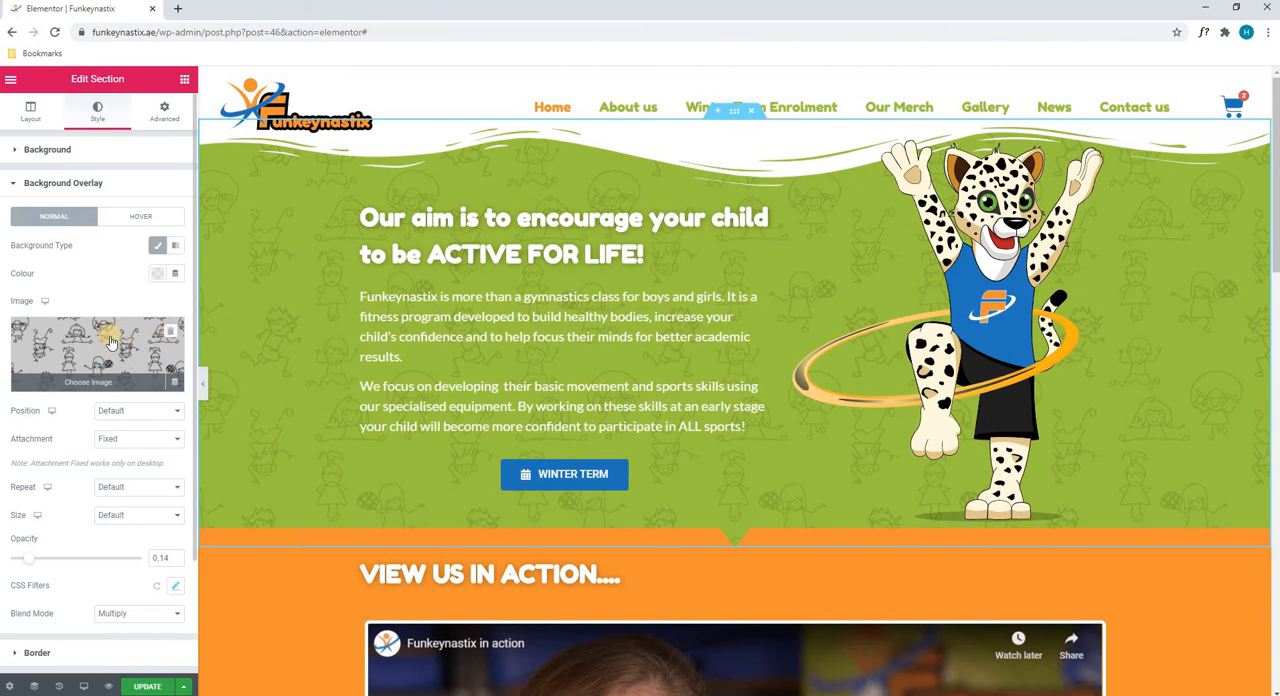
{"action": "left_click", "coordinate": [148, 362]}
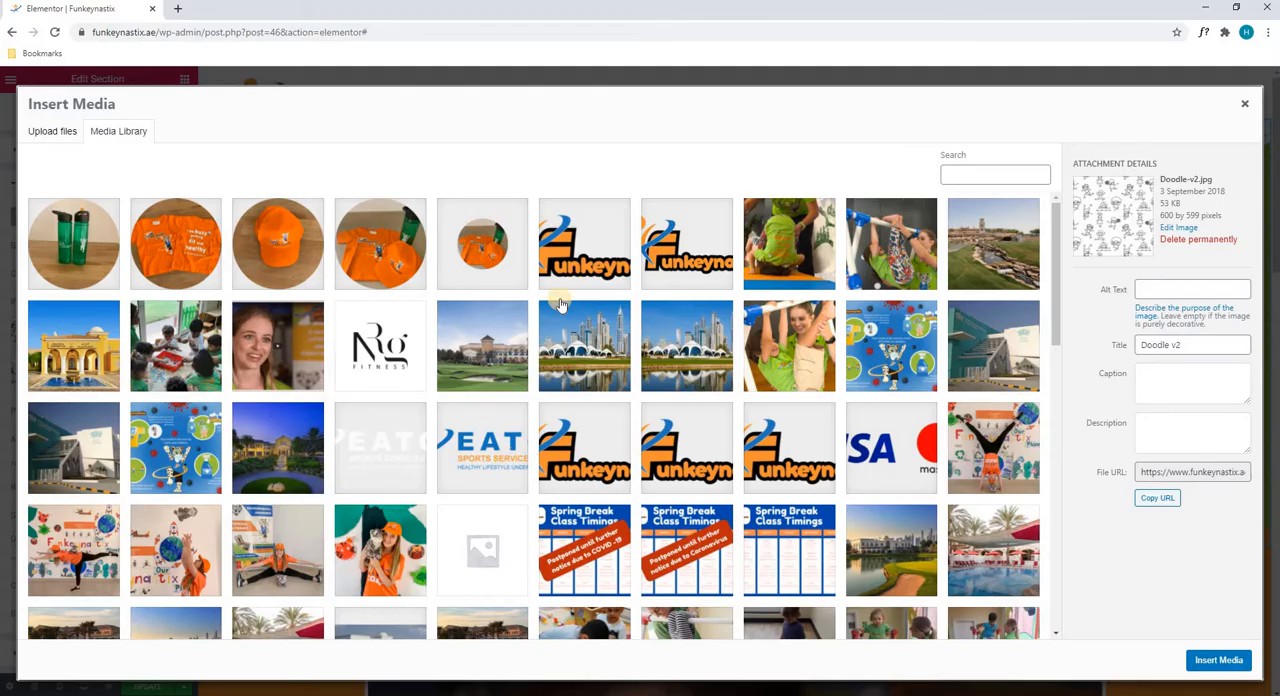
{"action": "left_click", "coordinate": [1247, 105]}
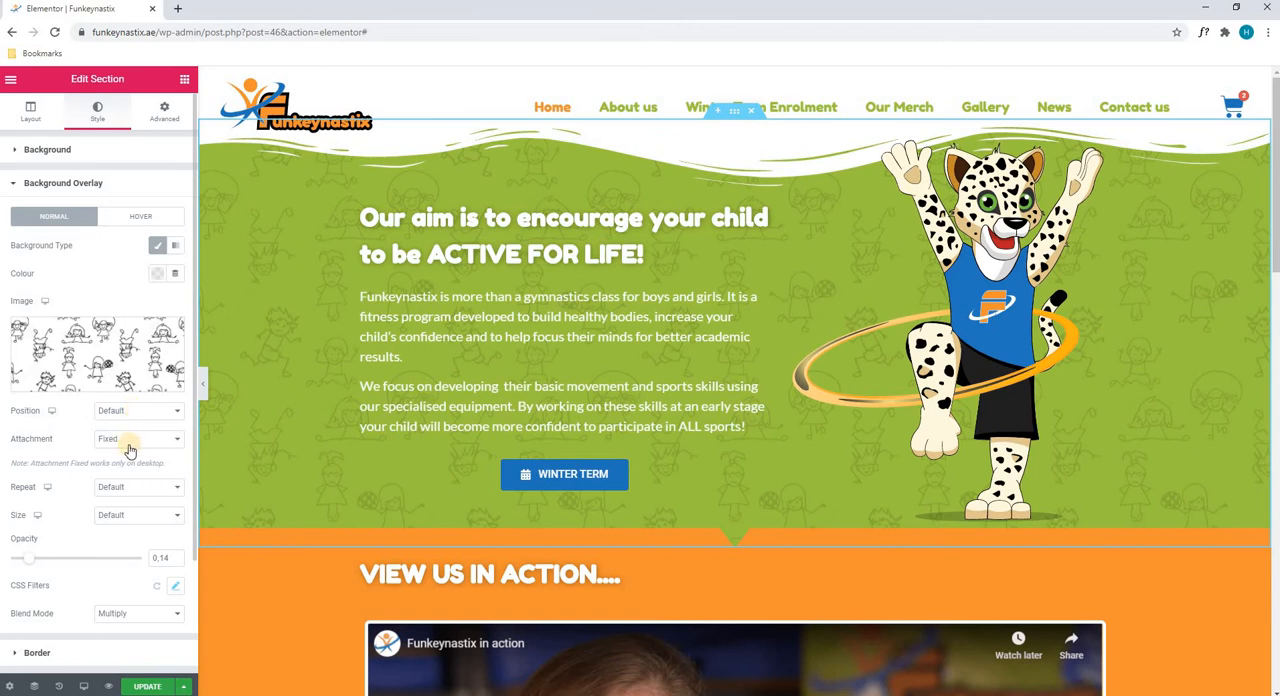
Try a background overlay opacity of 0.62 on the hero section and undo it
{"action": "left_click", "coordinate": [103, 493]}
{"action": "scroll", "coordinate": [110, 508], "scroll_direction": "down", "scroll_amount": 2}
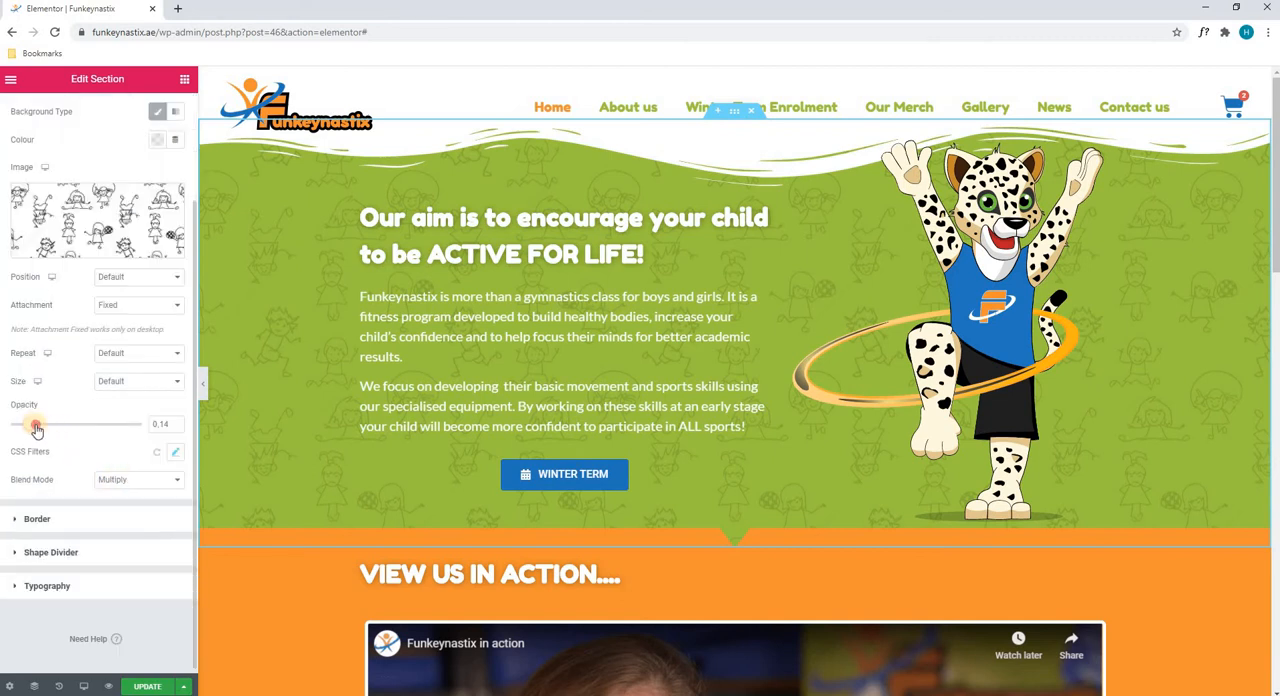
{"action": "left_click_drag", "start_coordinate": [36, 428], "coordinate": [95, 428]}
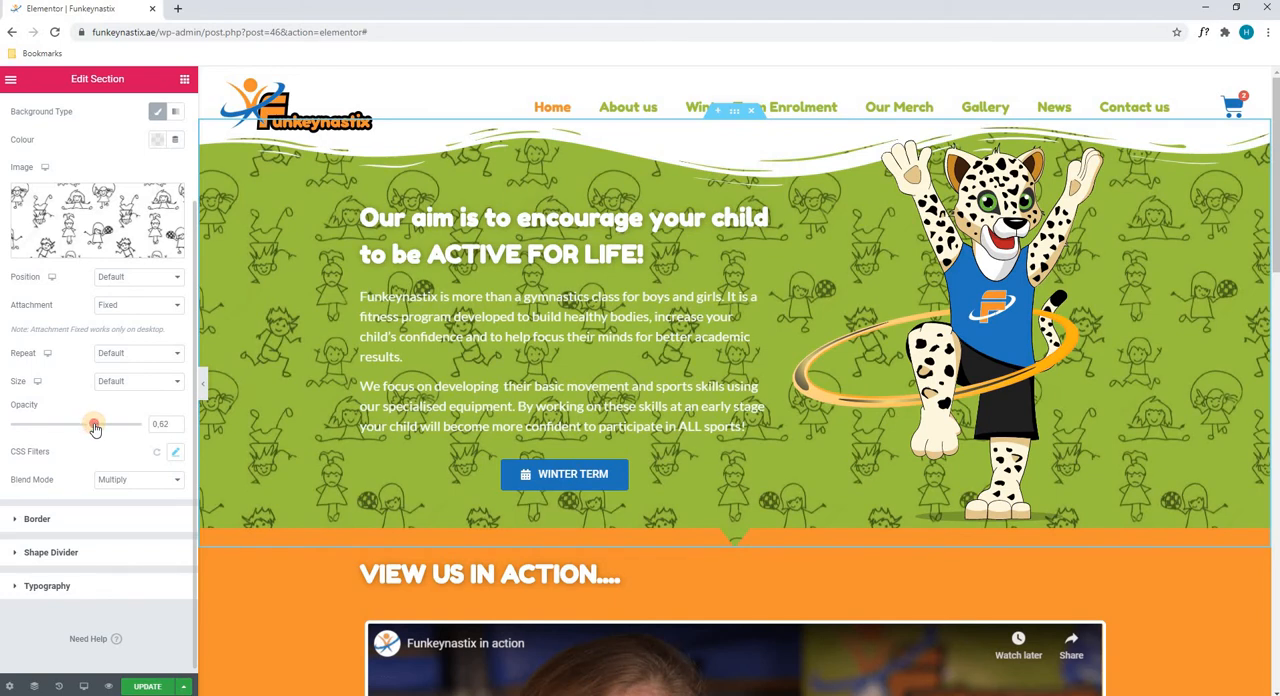
{"action": "key", "text": "ctrl+z"}
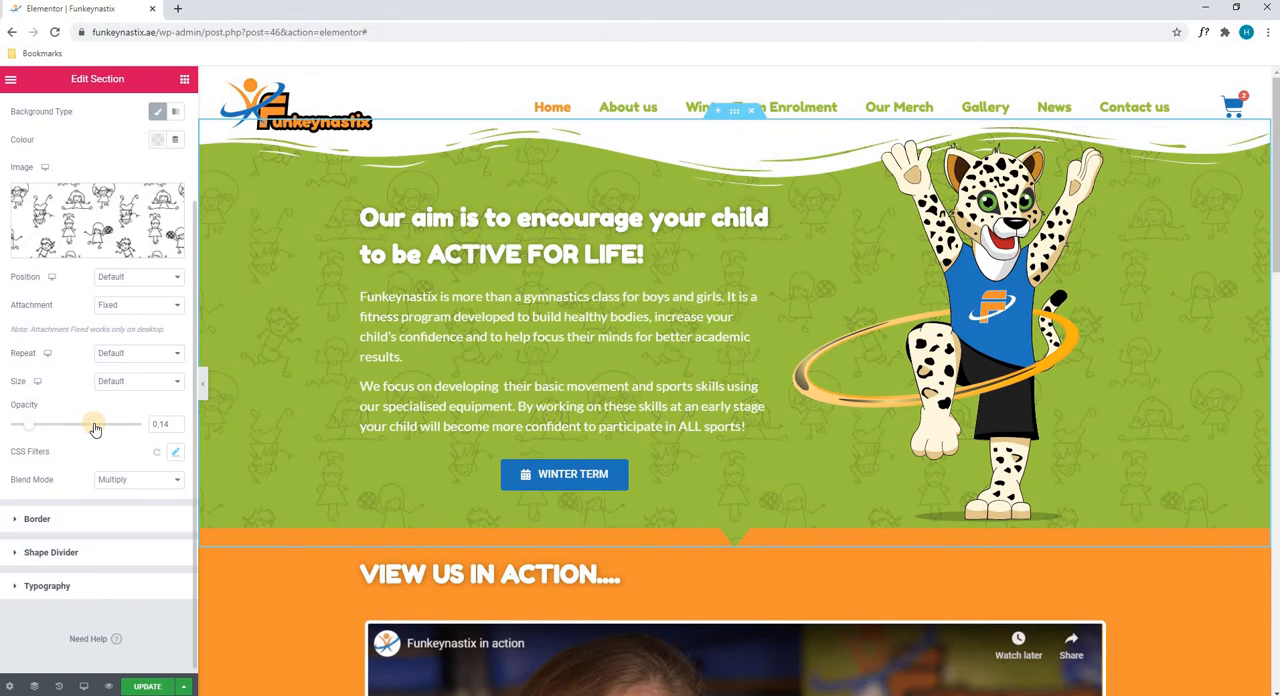
Give the hero section a solid border in its normal state with a linked width of 14 on all sides
{"action": "left_click", "coordinate": [78, 520]}
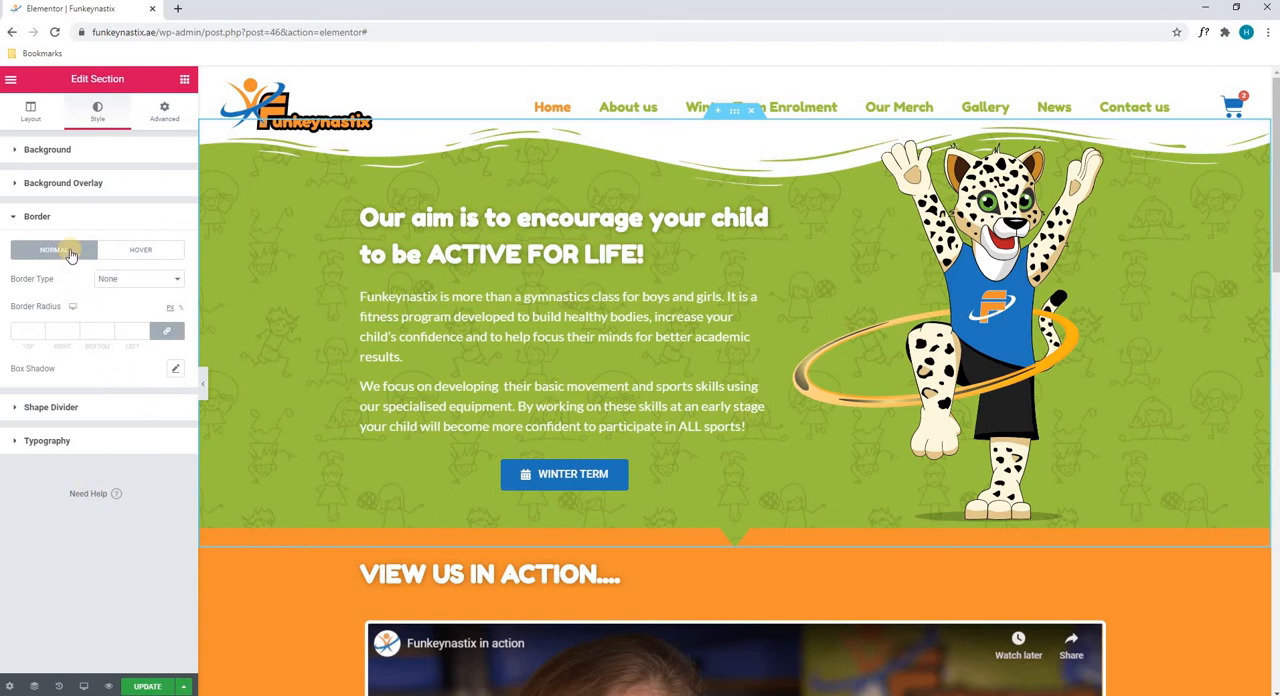
{"action": "left_click", "coordinate": [137, 250]}
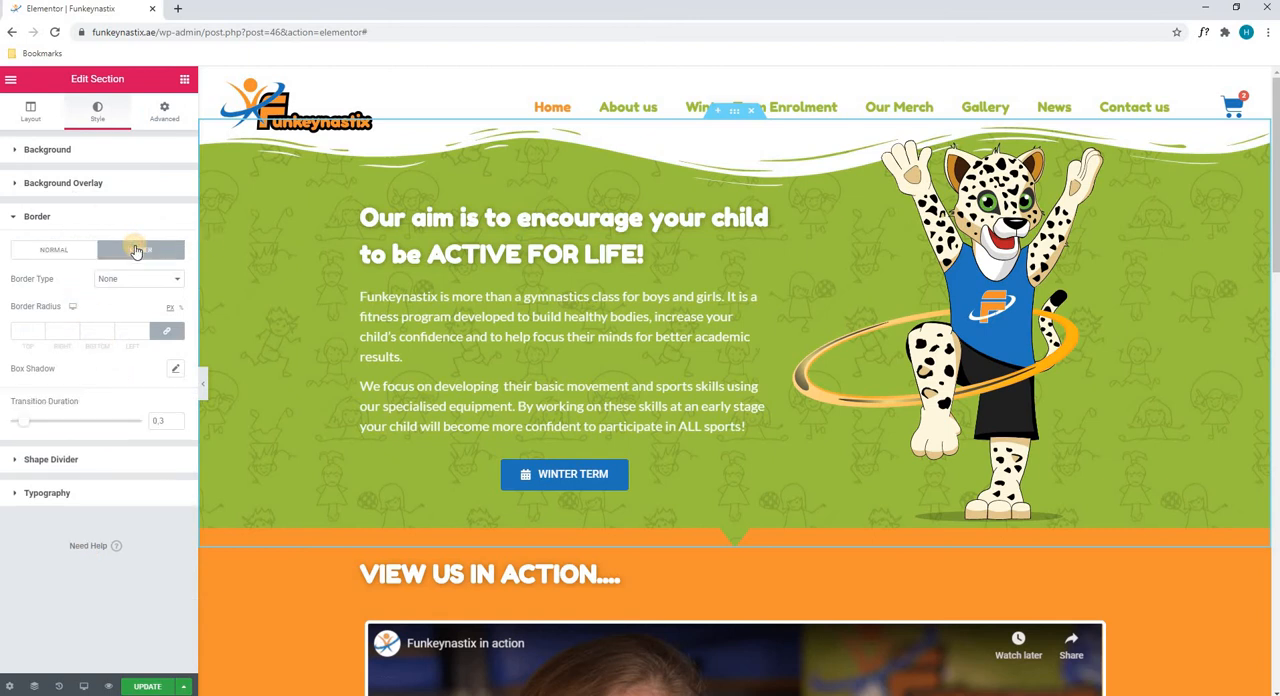
{"action": "left_click", "coordinate": [59, 258]}
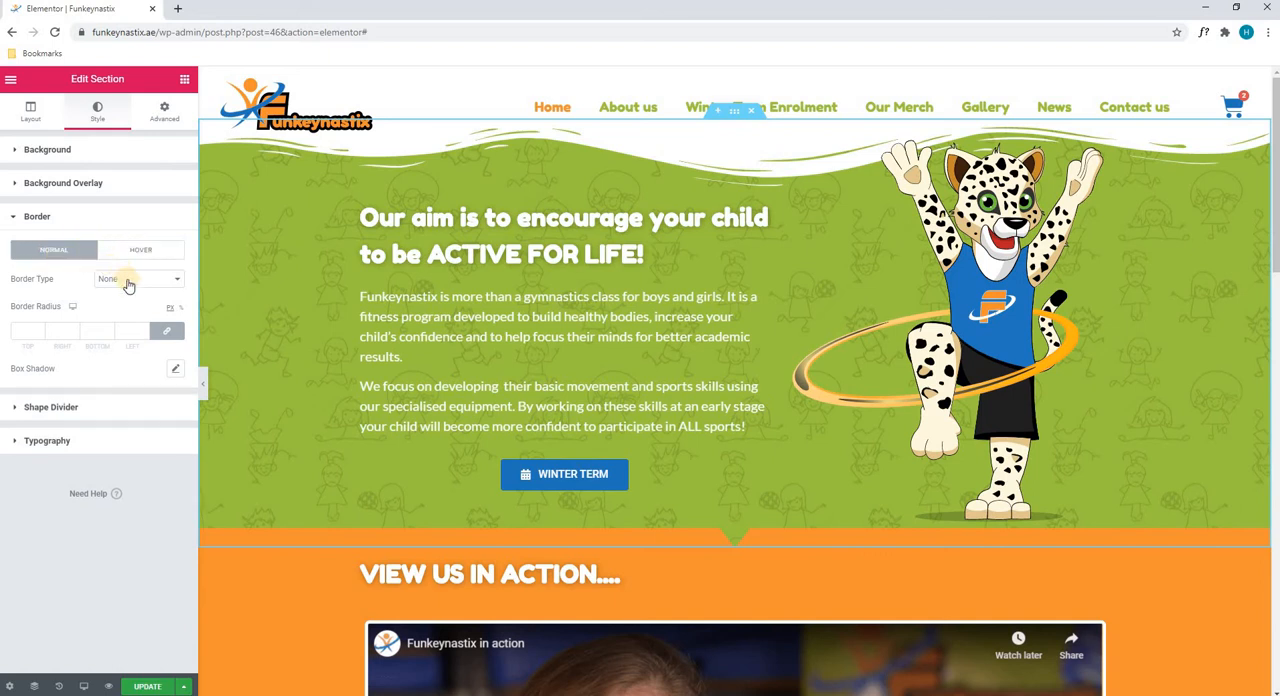
{"action": "left_click", "coordinate": [127, 281]}
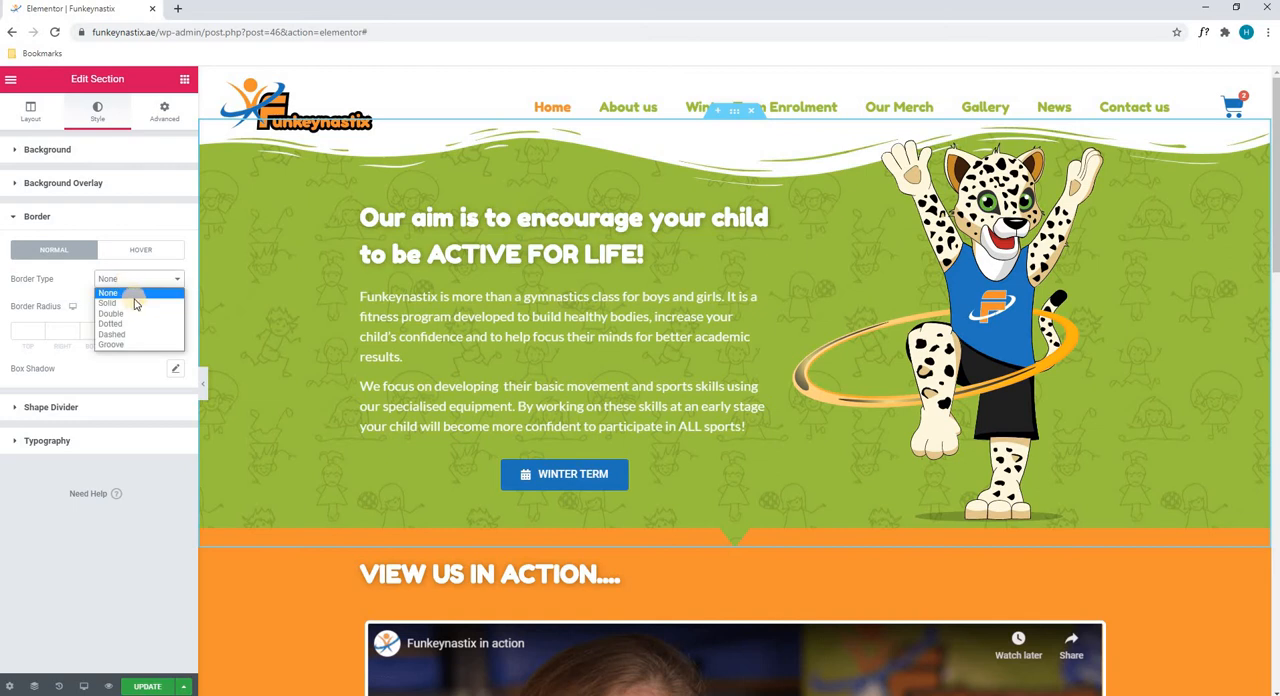
{"action": "left_click", "coordinate": [137, 304]}
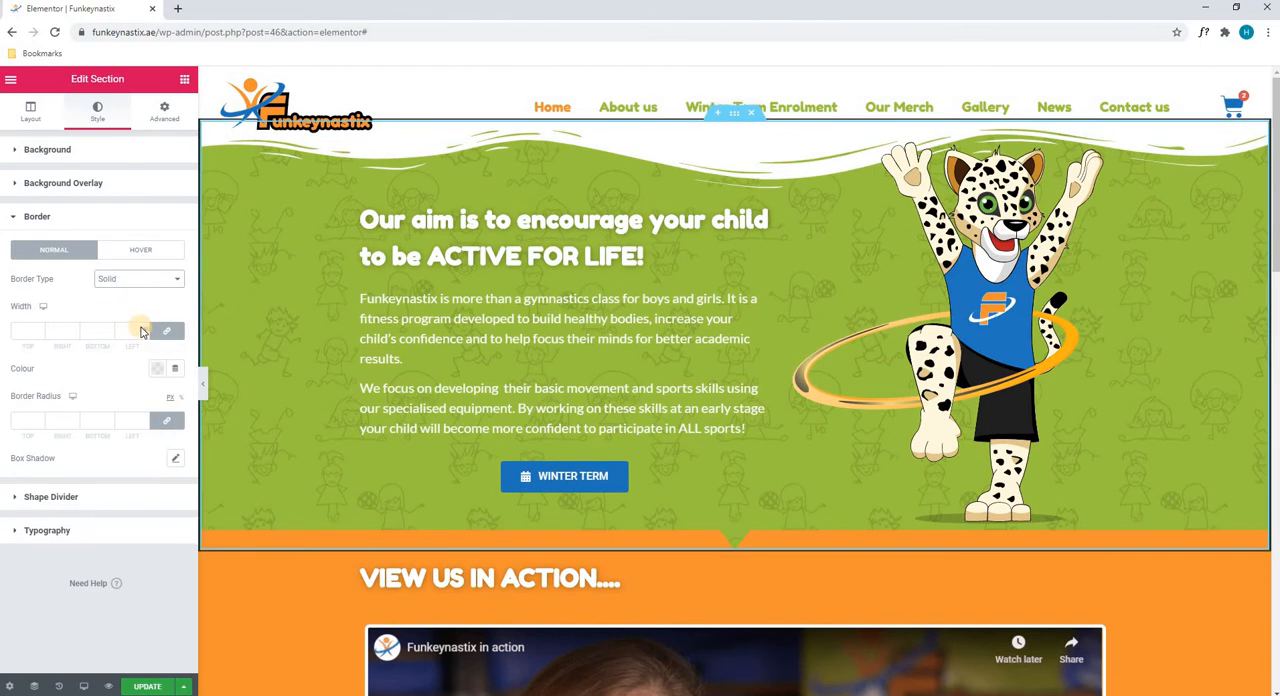
{"action": "left_click", "coordinate": [143, 329]}
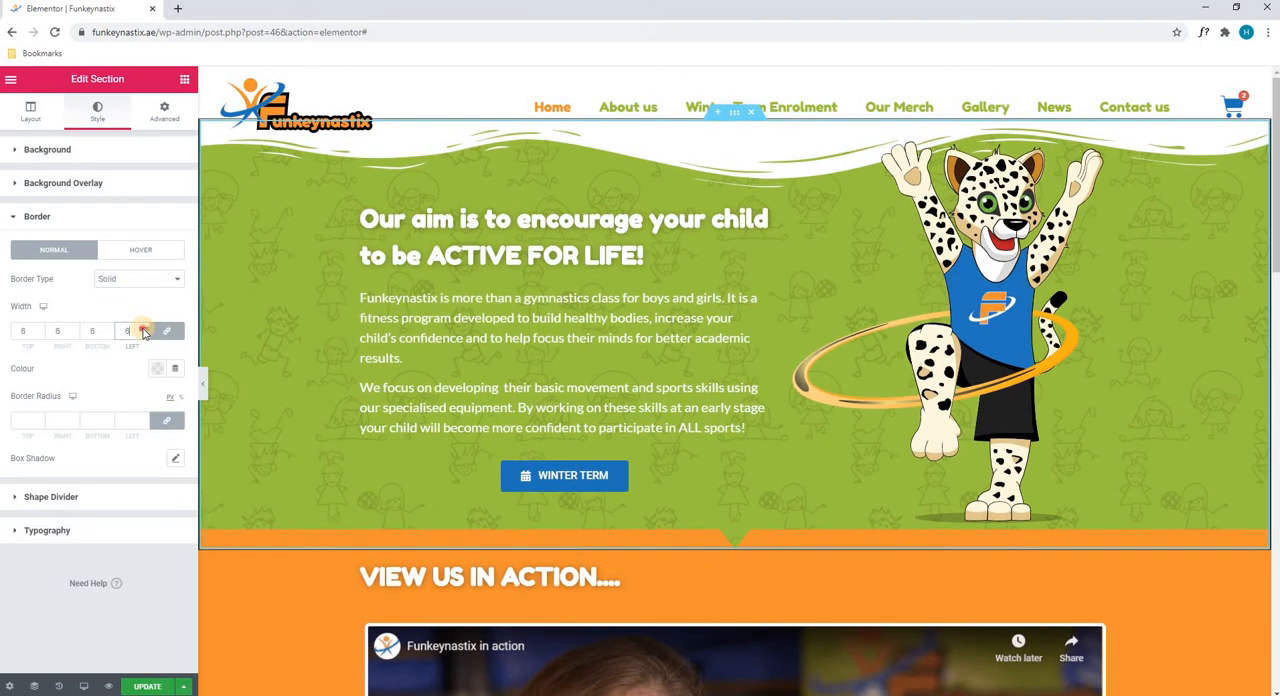
{"action": "left_click", "coordinate": [143, 331]}
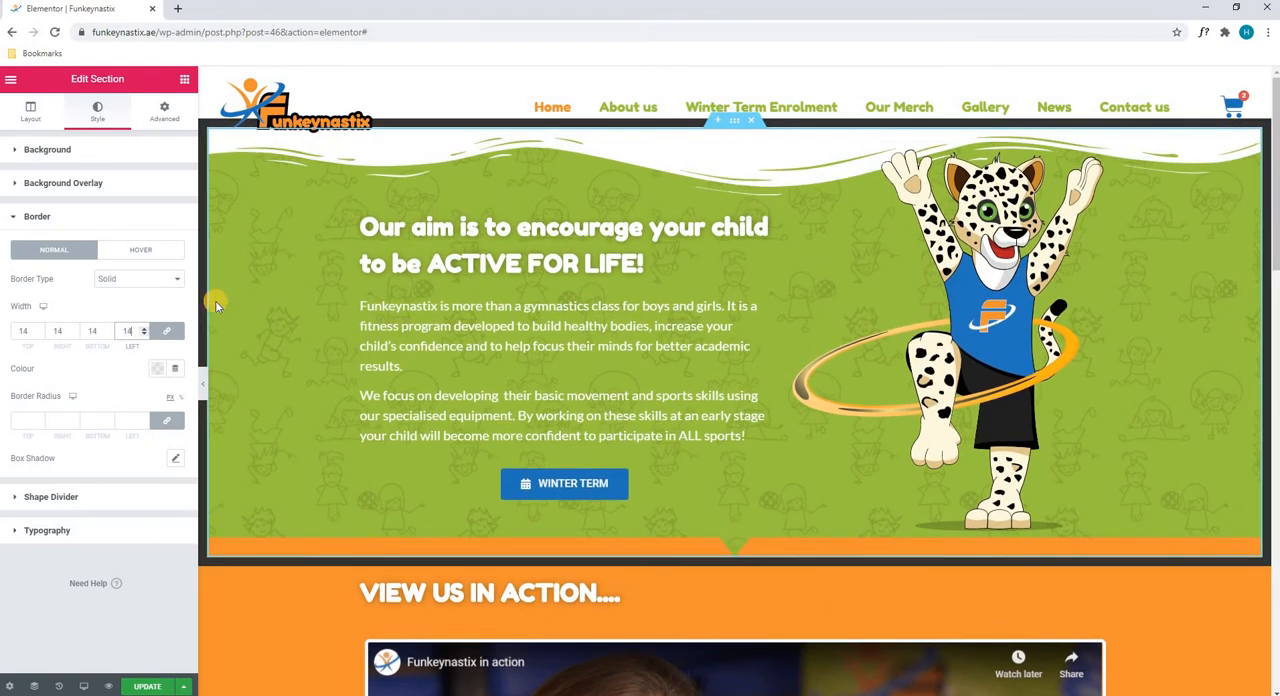
Colour the hero section's border bright red
{"action": "left_click", "coordinate": [157, 370]}
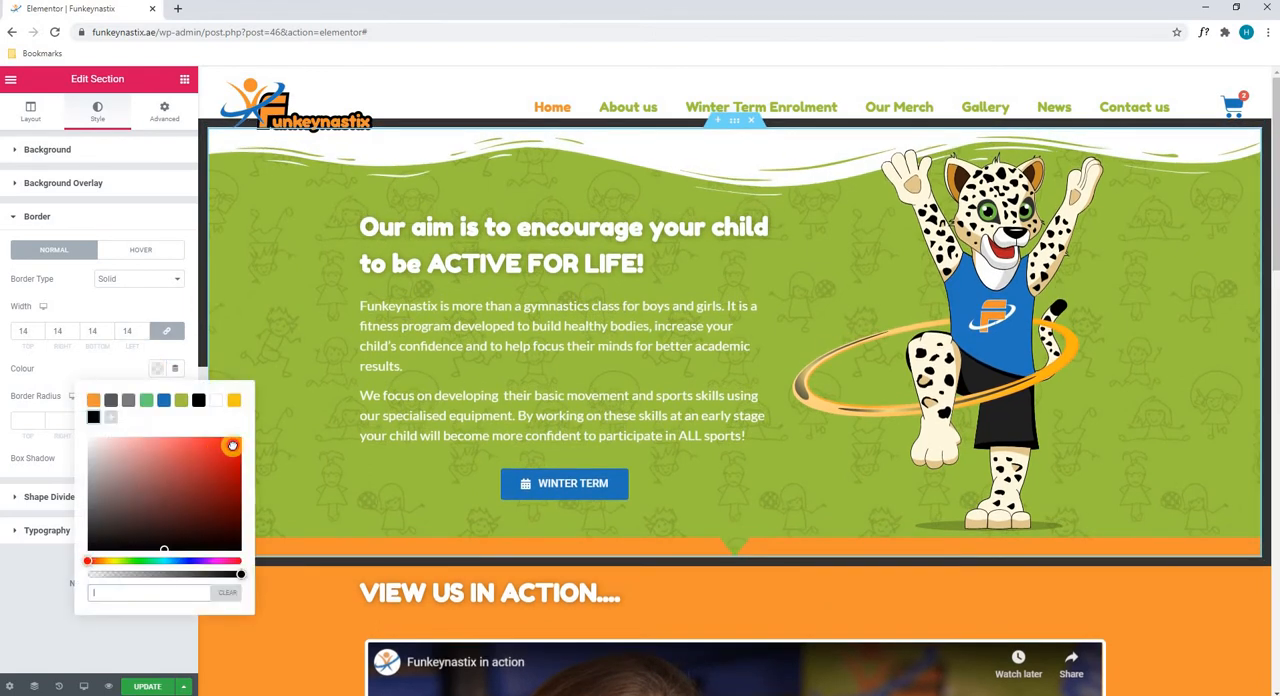
{"action": "left_click", "coordinate": [240, 441]}
{"action": "left_click", "coordinate": [118, 367]}
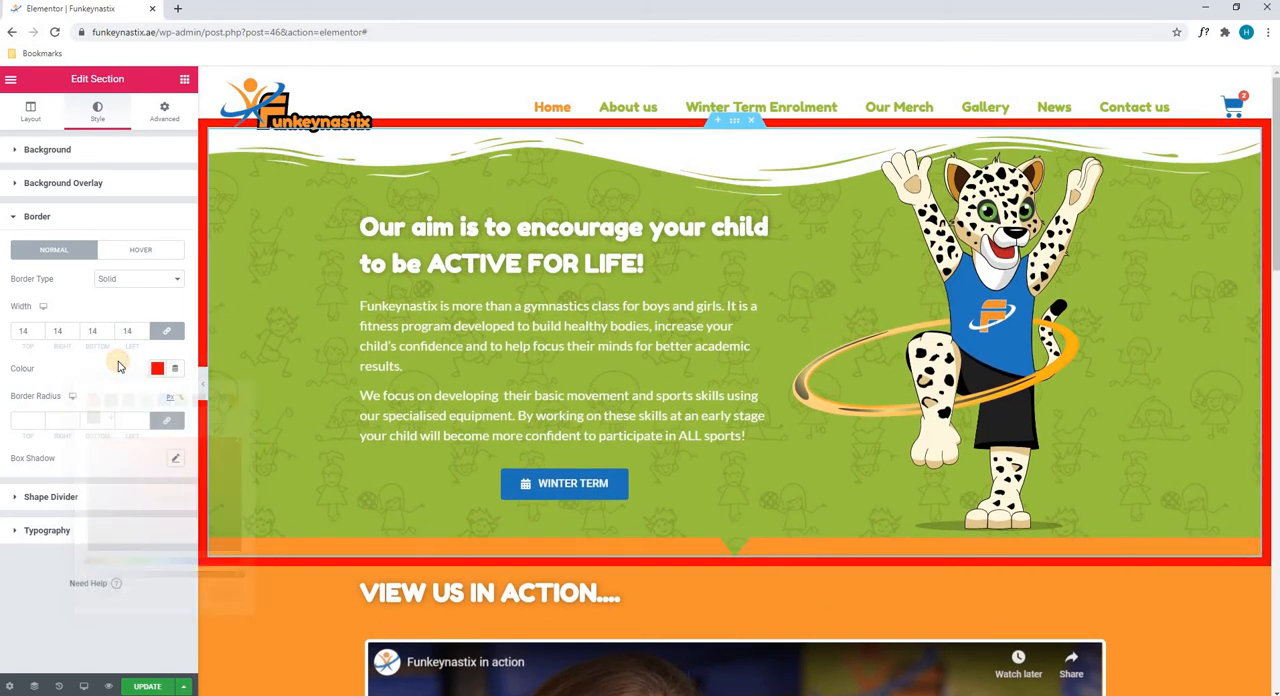
Try a border radius of 26 on all corners of the hero section and clear it again
{"action": "left_click", "coordinate": [144, 418]}
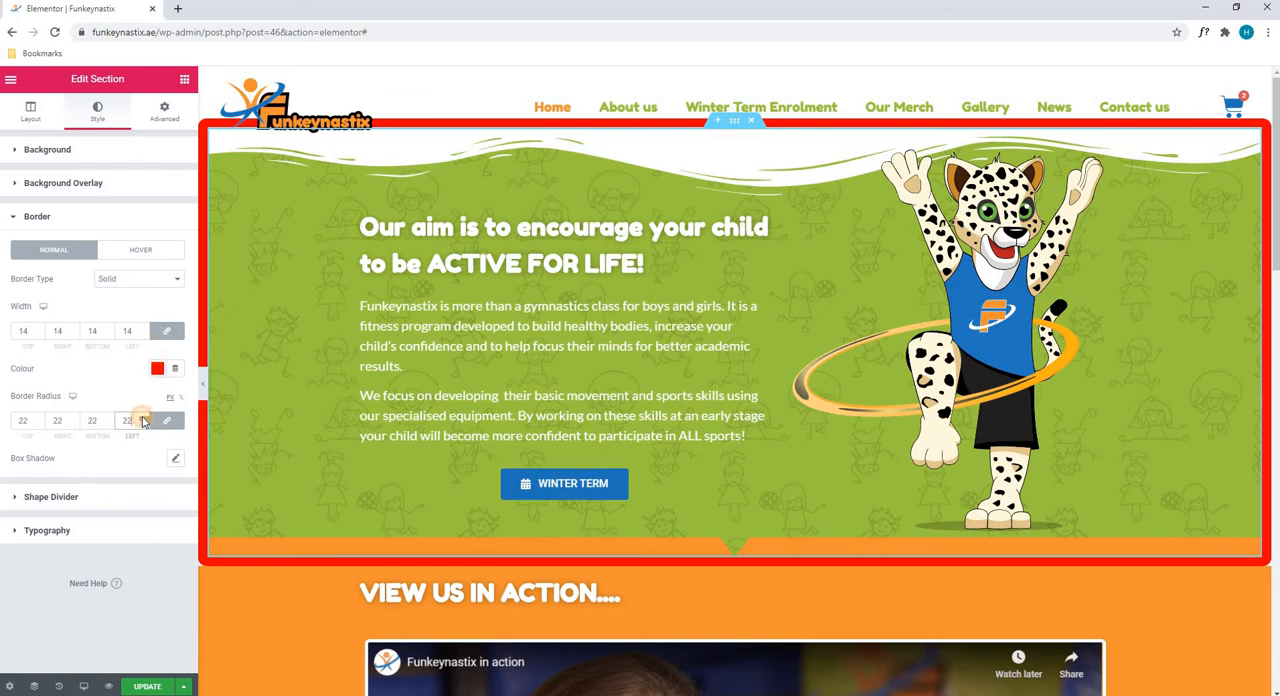
{"action": "left_click_drag", "start_coordinate": [140, 419], "coordinate": [85, 392]}
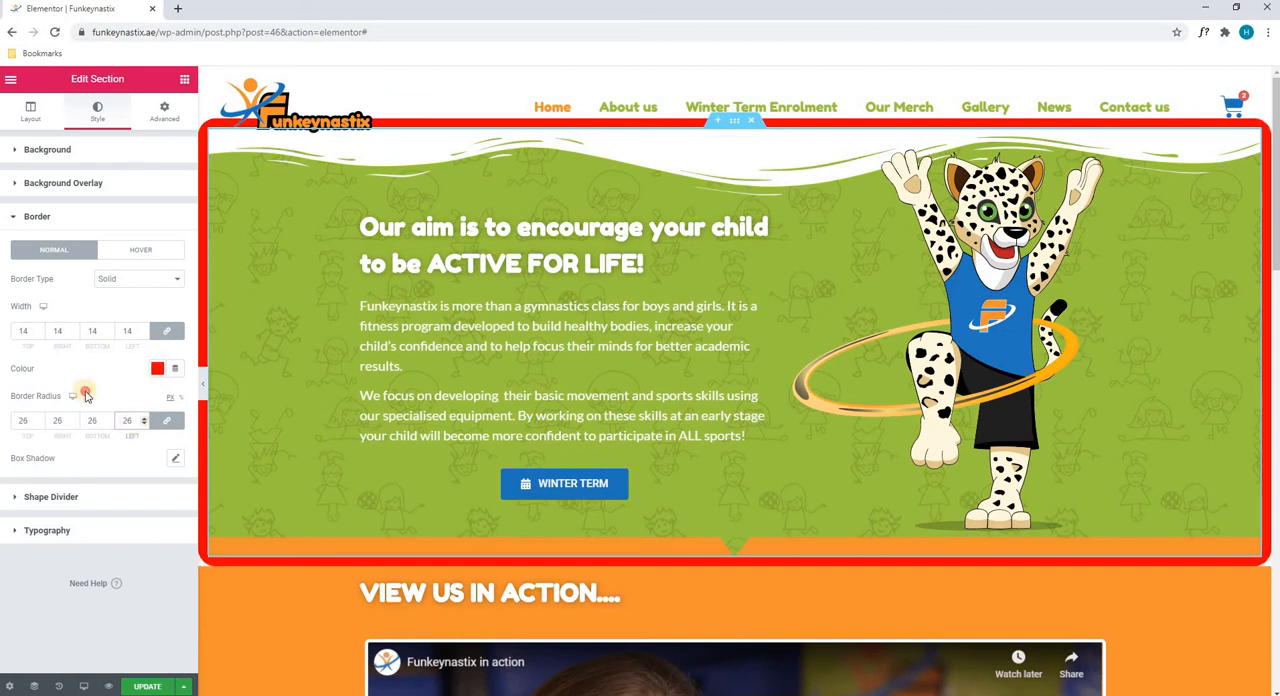
{"action": "key", "text": "BackSpace"}
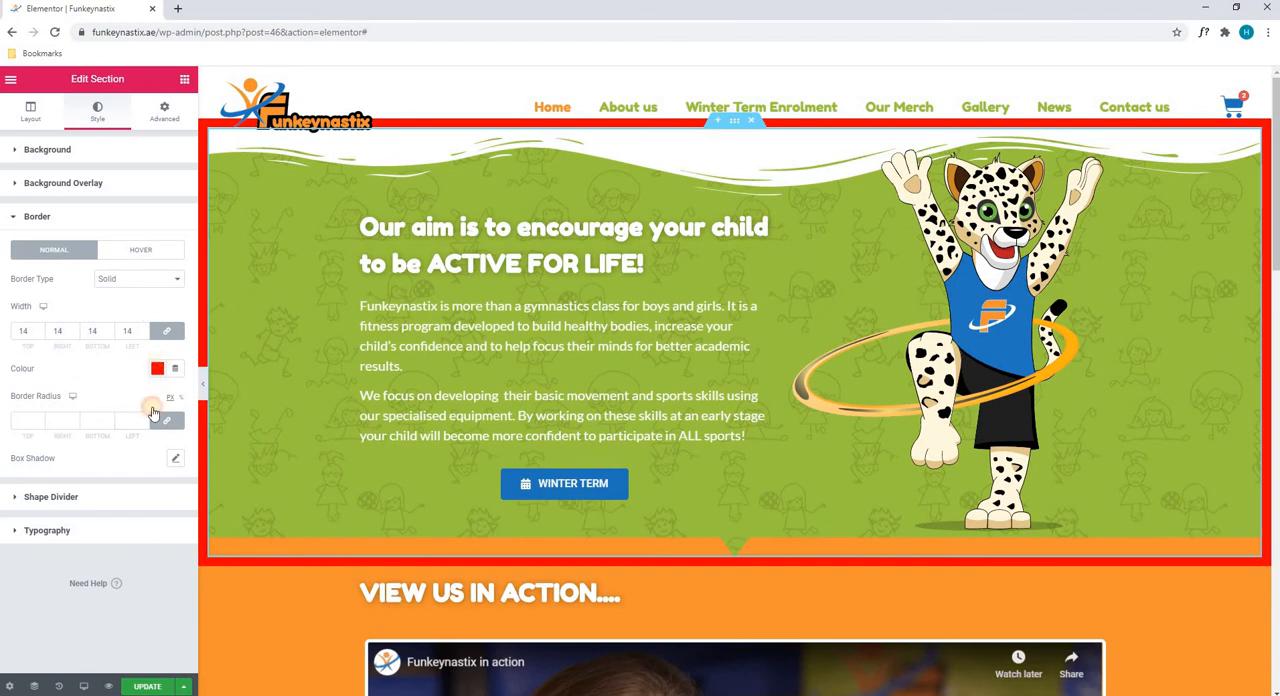
Clear the hero section's border colour and set its border type back to None
{"action": "left_click", "coordinate": [160, 368]}
{"action": "left_click", "coordinate": [226, 593]}
{"action": "left_click", "coordinate": [103, 358]}
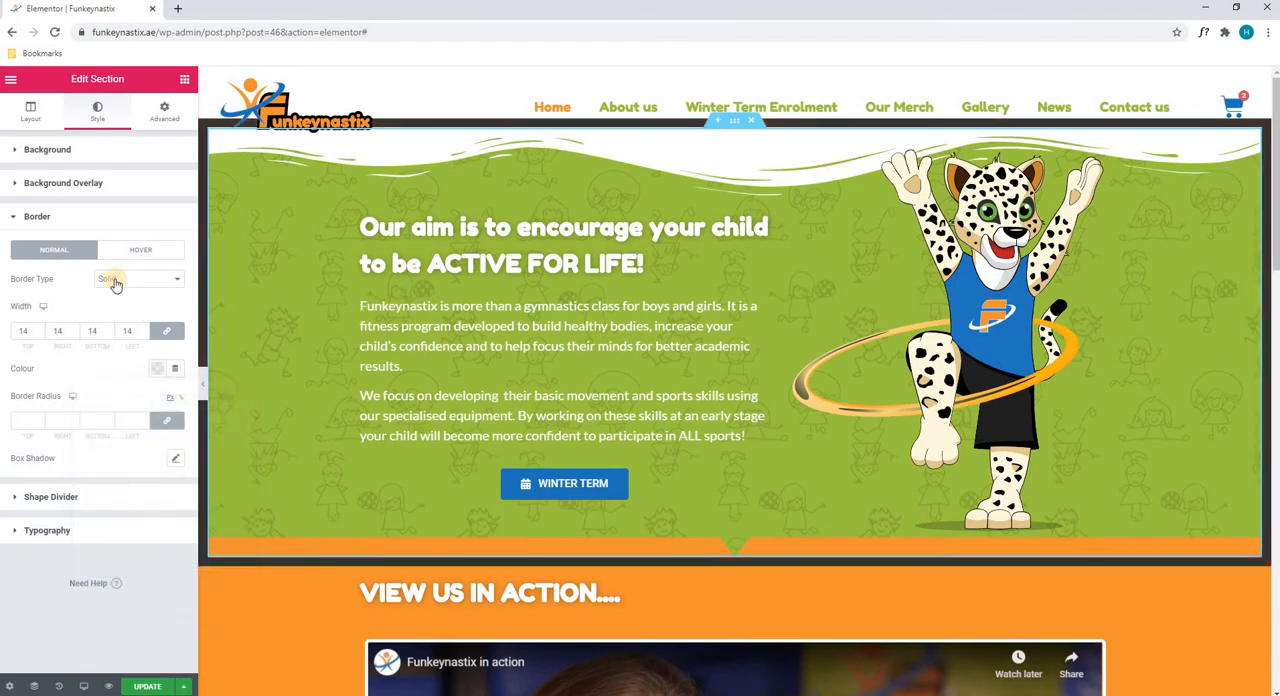
{"action": "left_click", "coordinate": [110, 279]}
{"action": "left_click", "coordinate": [105, 297]}
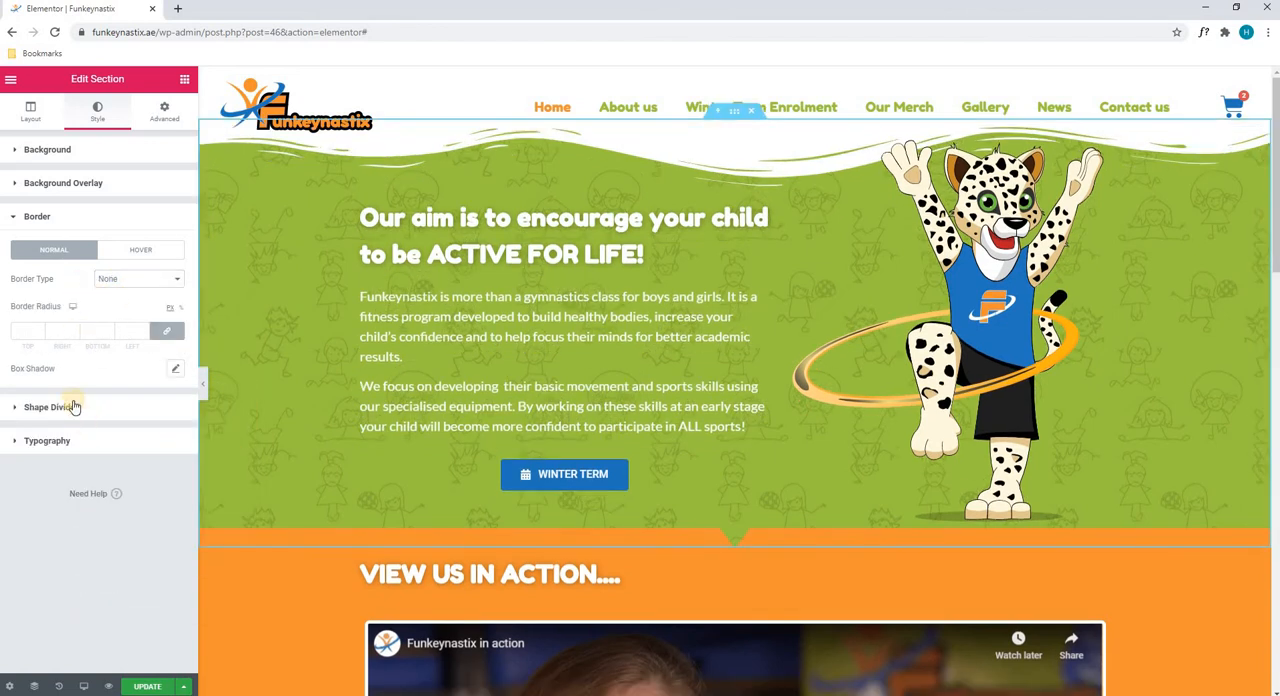
Try widening the hero section's top Waves Brush shape divider to about 243 and clear the width again
{"action": "left_click", "coordinate": [73, 404]}
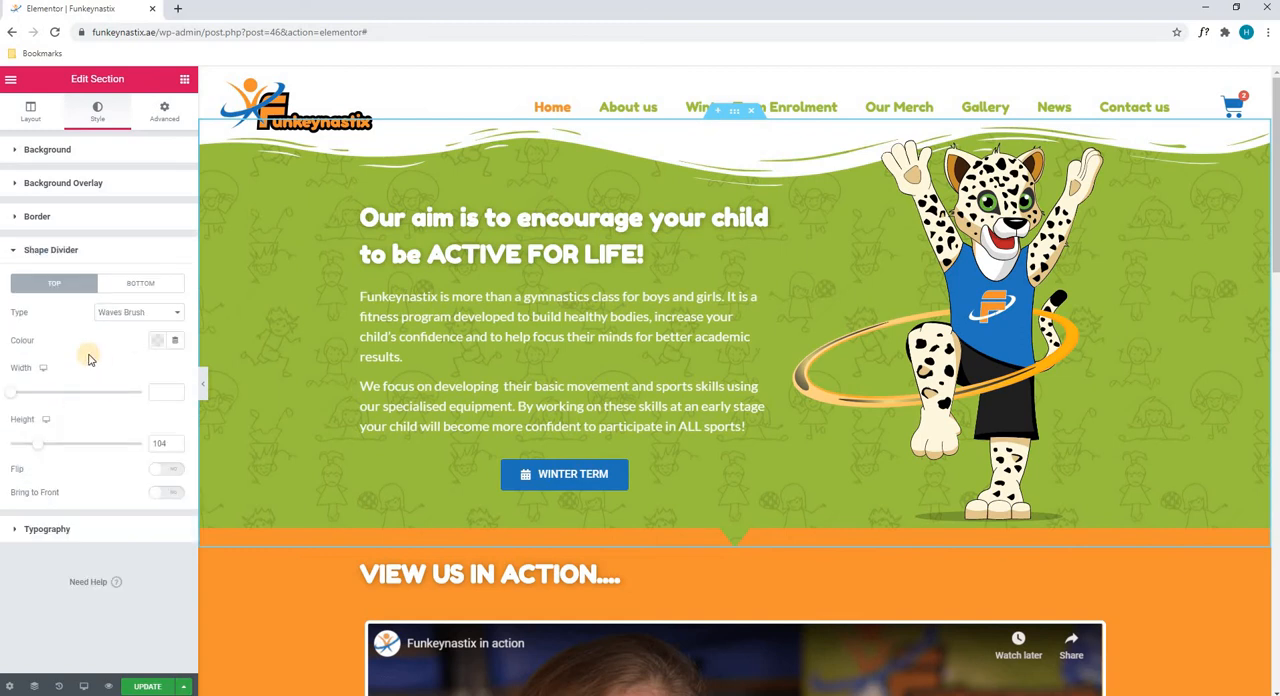
{"action": "left_click", "coordinate": [42, 284]}
{"action": "left_click", "coordinate": [30, 340]}
{"action": "left_click_drag", "start_coordinate": [15, 396], "coordinate": [105, 372]}
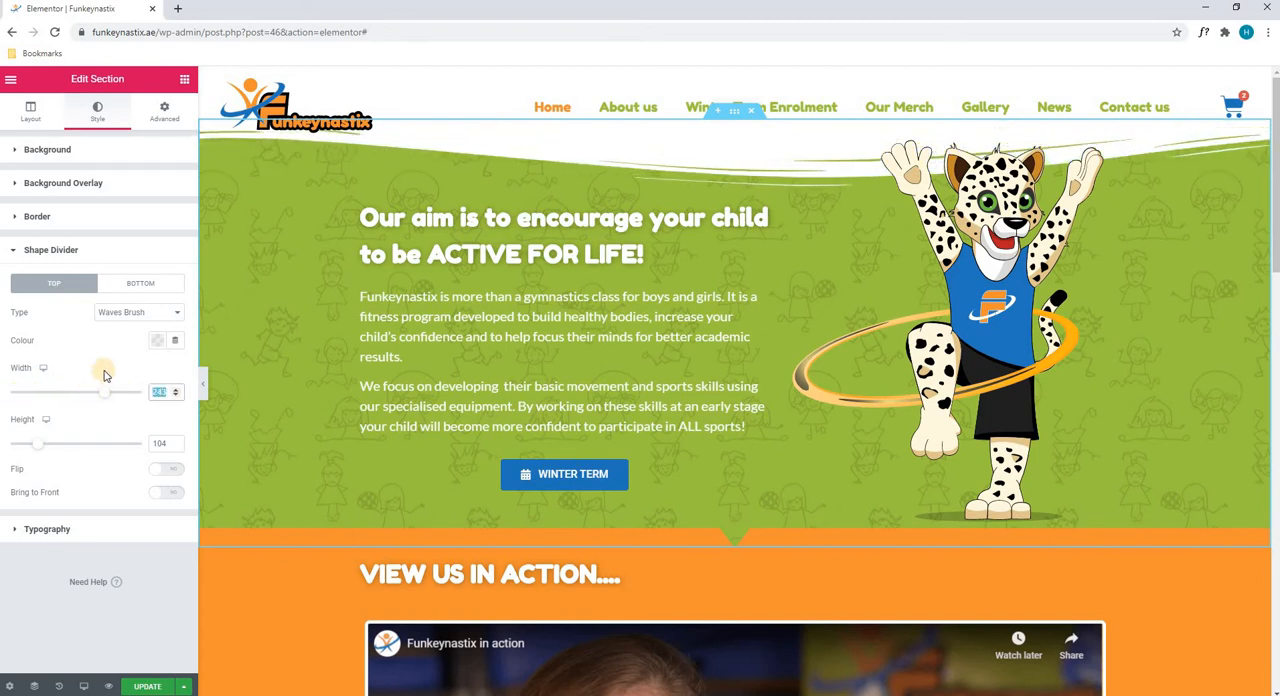
{"action": "key", "text": "BackSpace"}
Try a height of about 285 for the top shape divider and undo it
{"action": "left_click_drag", "start_coordinate": [168, 443], "coordinate": [68, 413]}
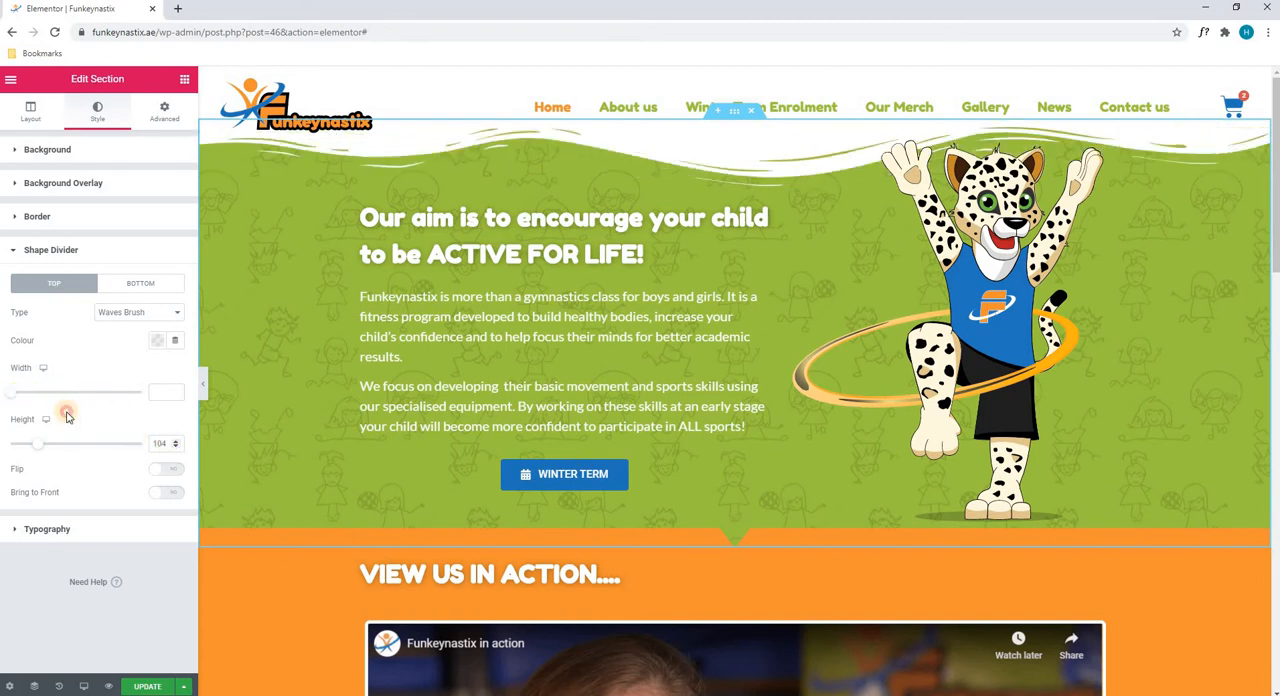
{"action": "left_click_drag", "start_coordinate": [35, 452], "coordinate": [86, 443]}
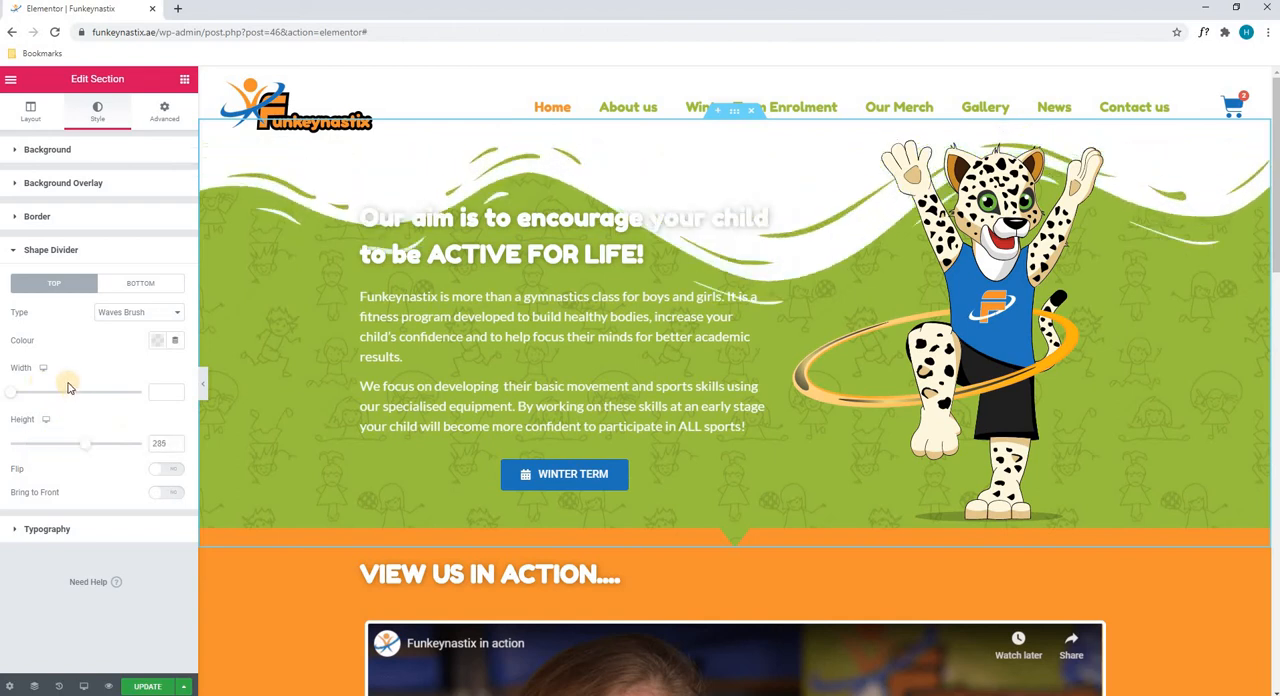
{"action": "key", "text": "ctrl+z"}
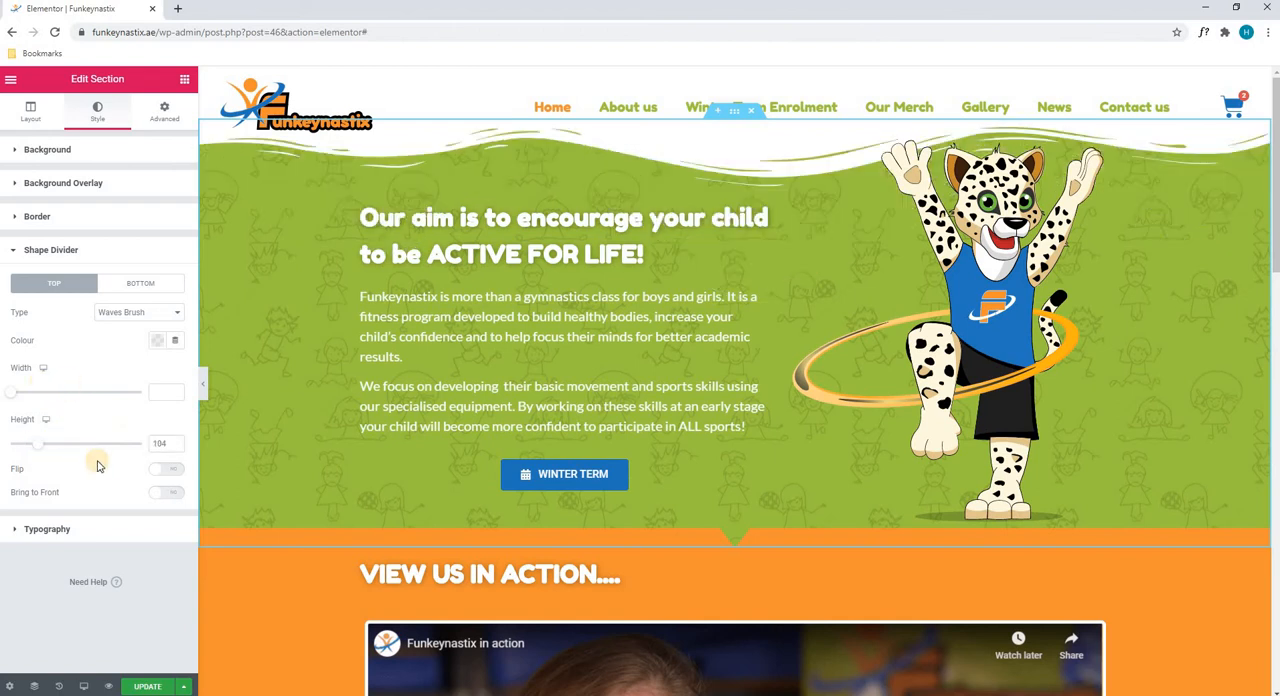
Switch the top divider's Flip and Bring to Front options on and off again, and open the section's typography settings
{"action": "left_click", "coordinate": [166, 470]}
{"action": "left_click", "coordinate": [169, 474]}
{"action": "left_click", "coordinate": [166, 492]}
{"action": "left_click", "coordinate": [166, 492]}
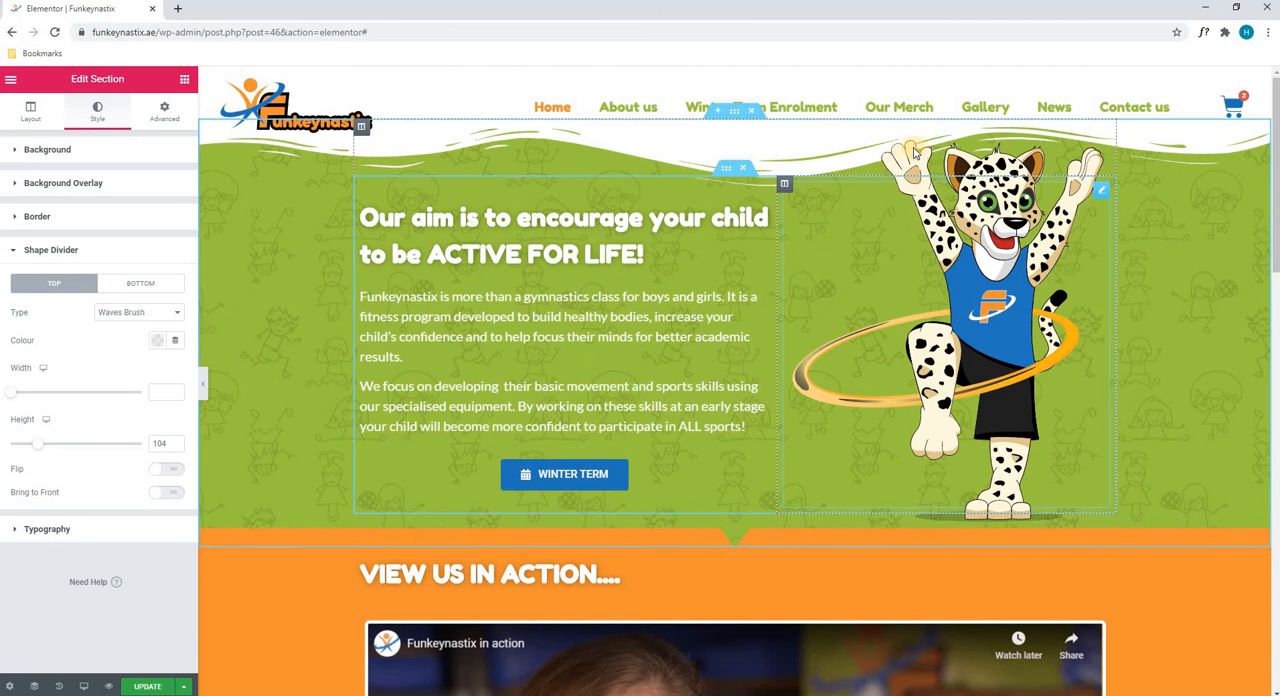
{"action": "left_click", "coordinate": [166, 492]}
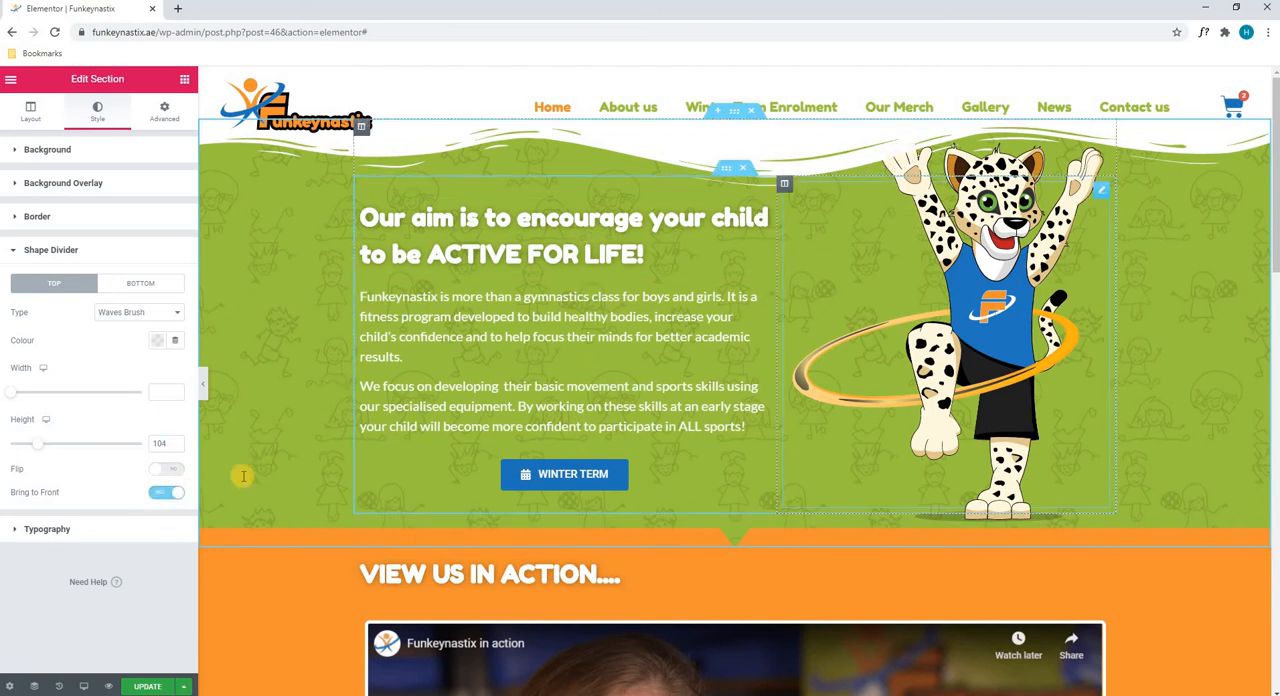
{"action": "left_click", "coordinate": [166, 493]}
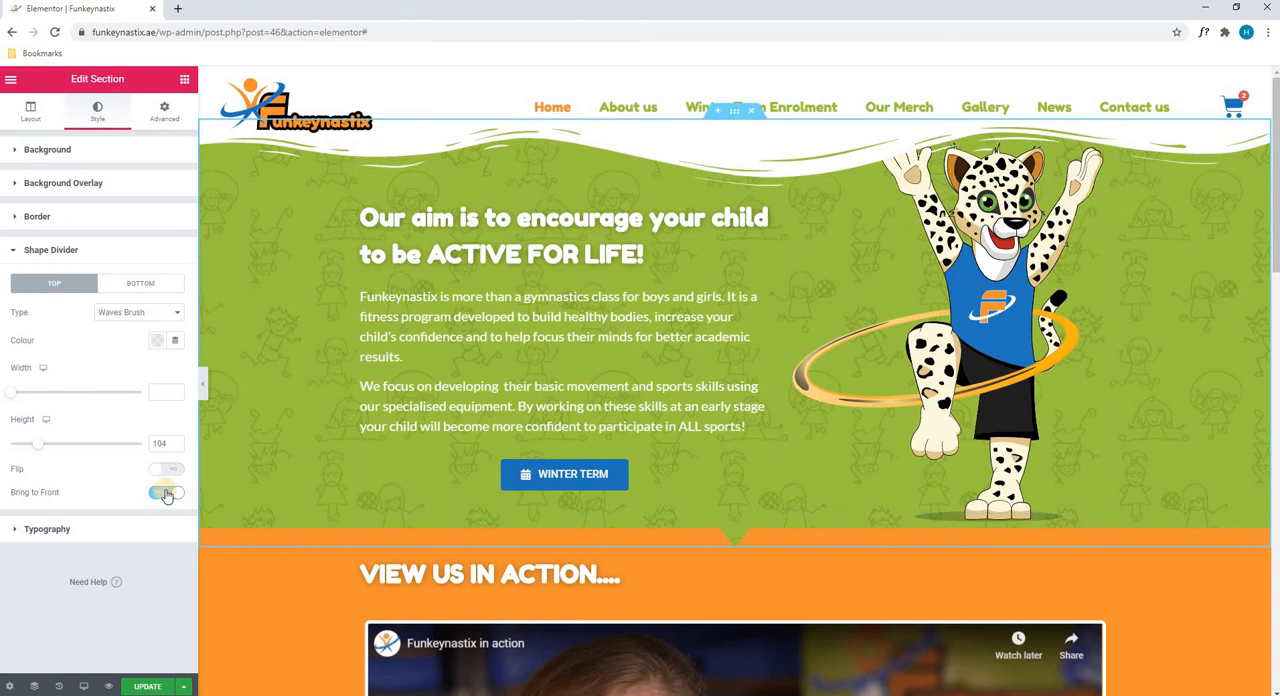
{"action": "left_click", "coordinate": [106, 530]}
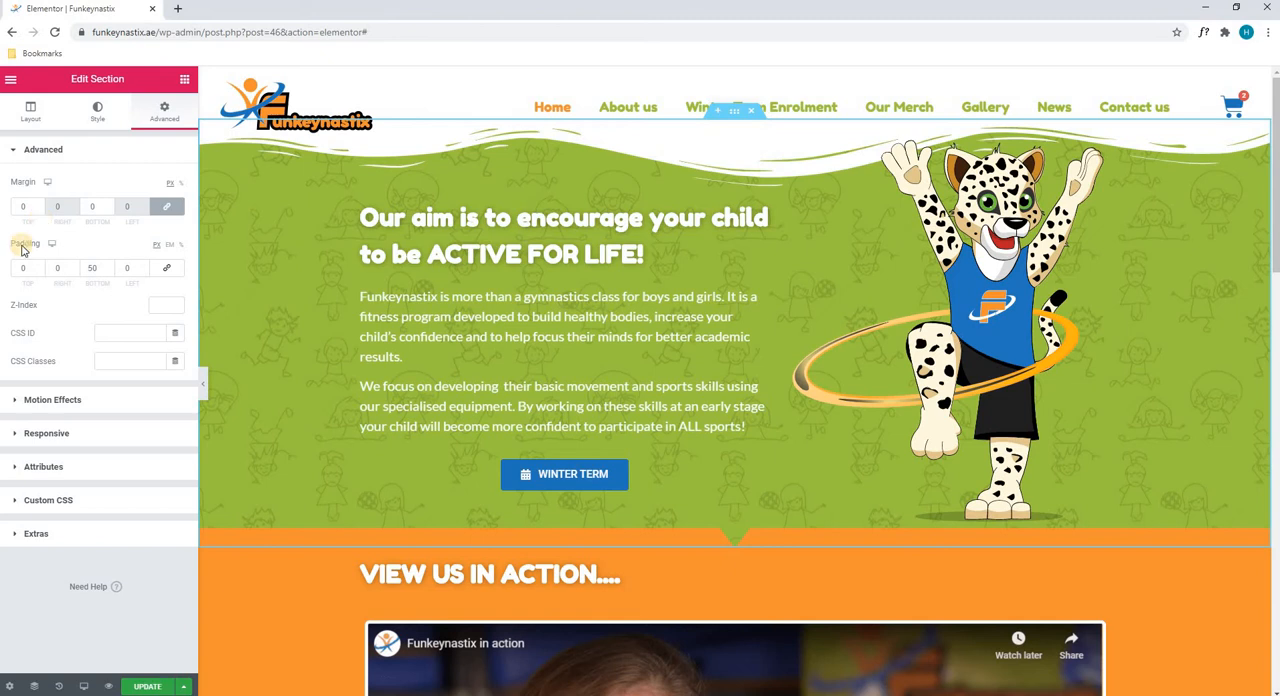
Try bottom padding values of 0 and 100 on the hero section and set it back to 50
{"action": "double_click", "coordinate": [99, 265]}
{"action": "type", "text": "0"}
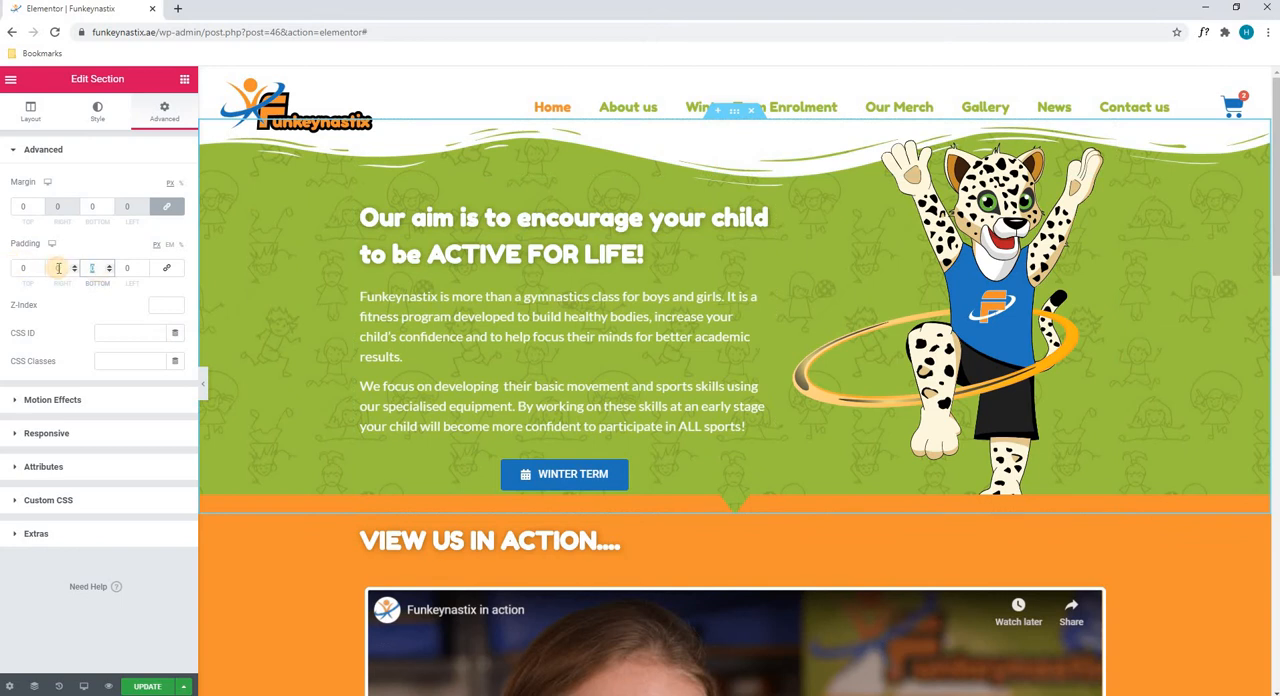
{"action": "type", "text": "100"}
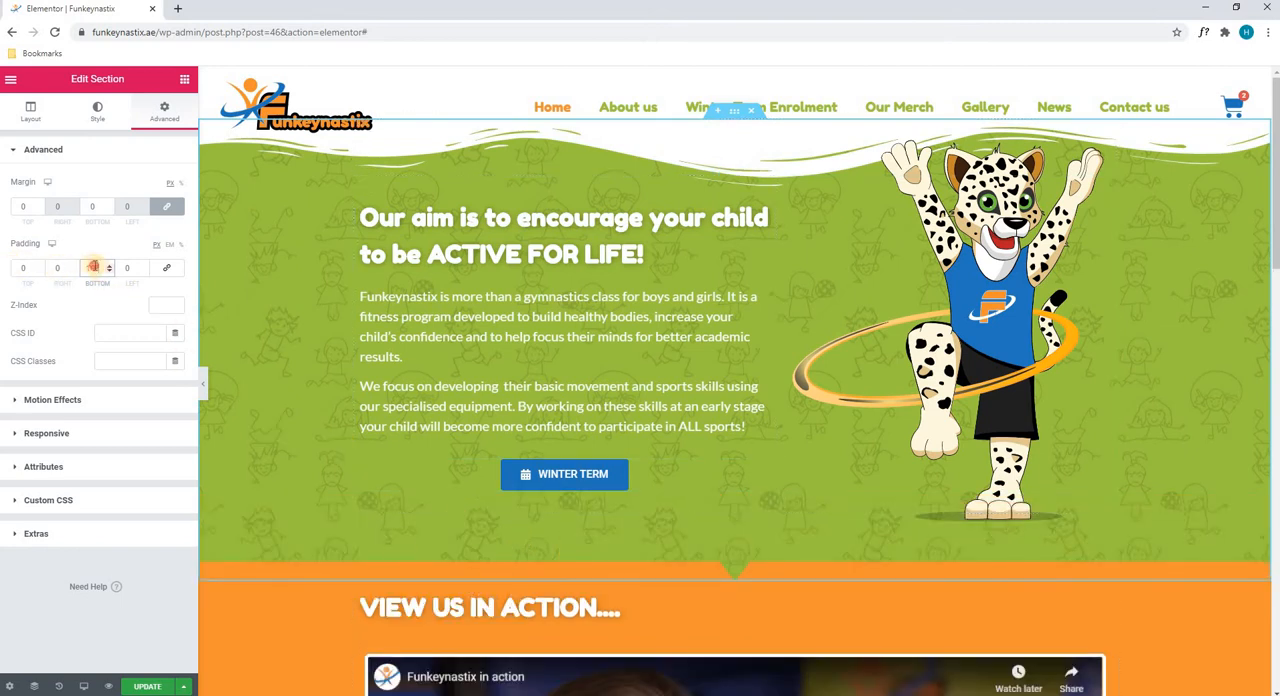
{"action": "double_click", "coordinate": [93, 267]}
{"action": "type", "text": "50"}
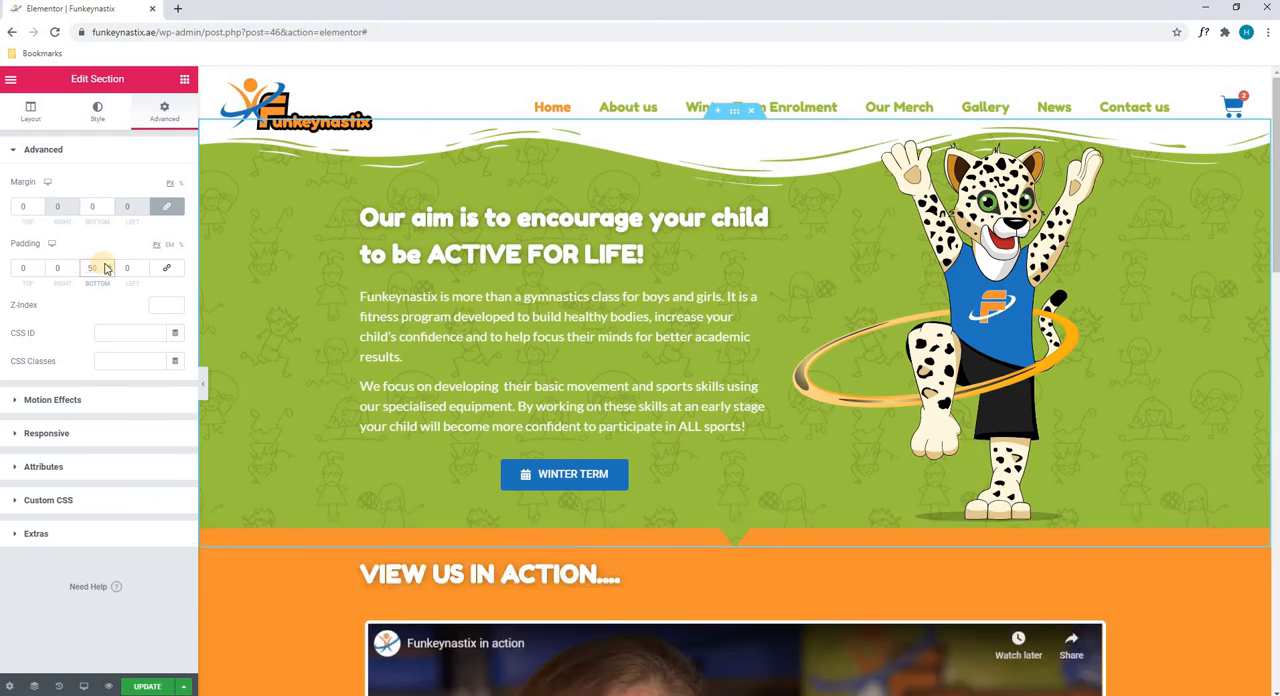
Look through the section's Motion Effects, Responsive, Attributes and Custom CSS settings
{"action": "left_click", "coordinate": [47, 401]}
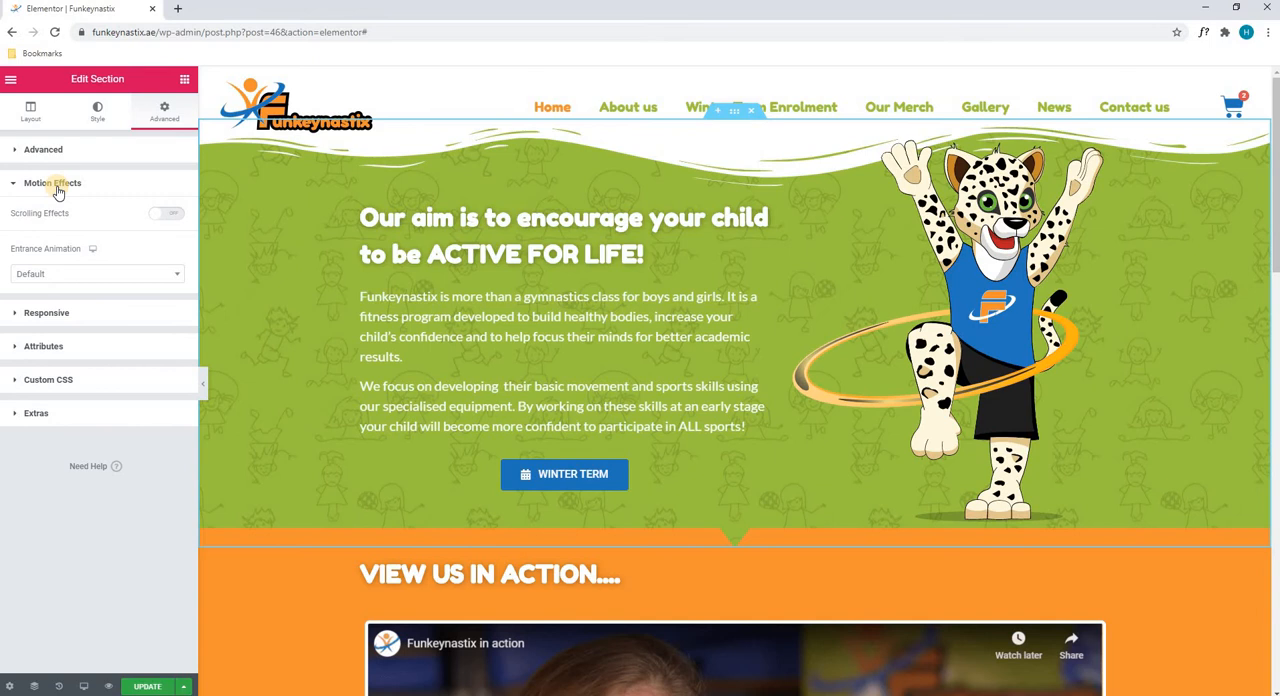
{"action": "left_click", "coordinate": [87, 313]}
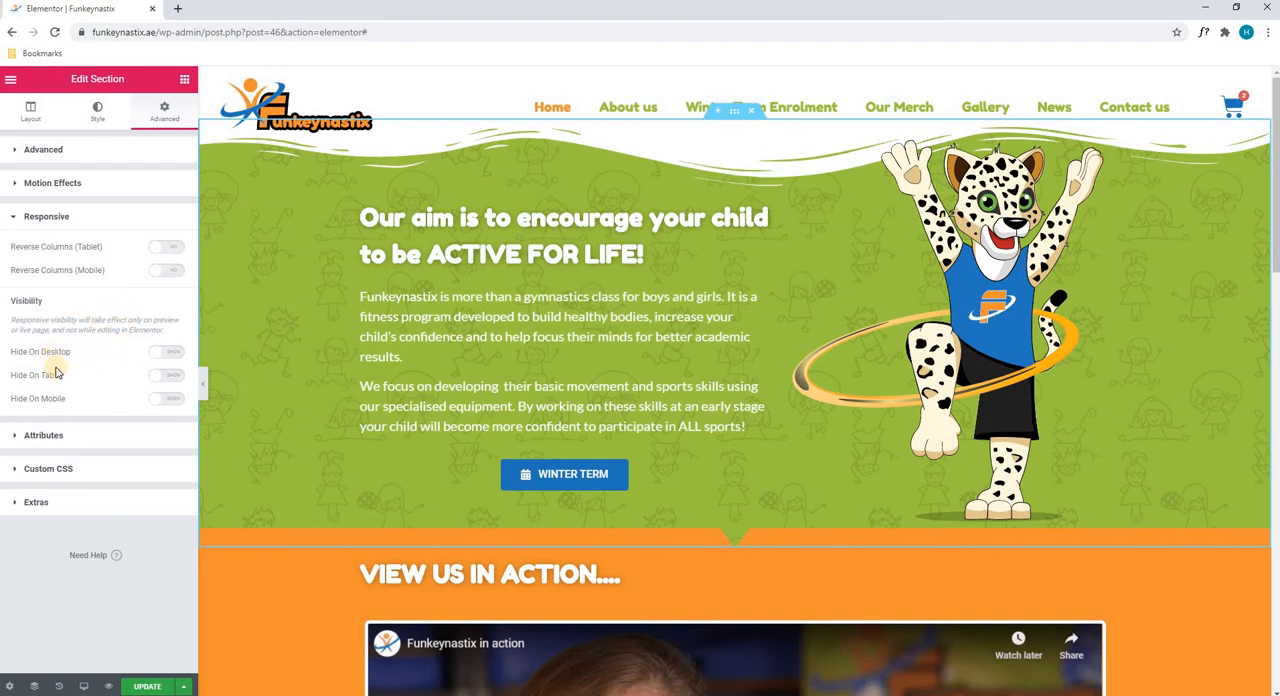
{"action": "left_click", "coordinate": [50, 437]}
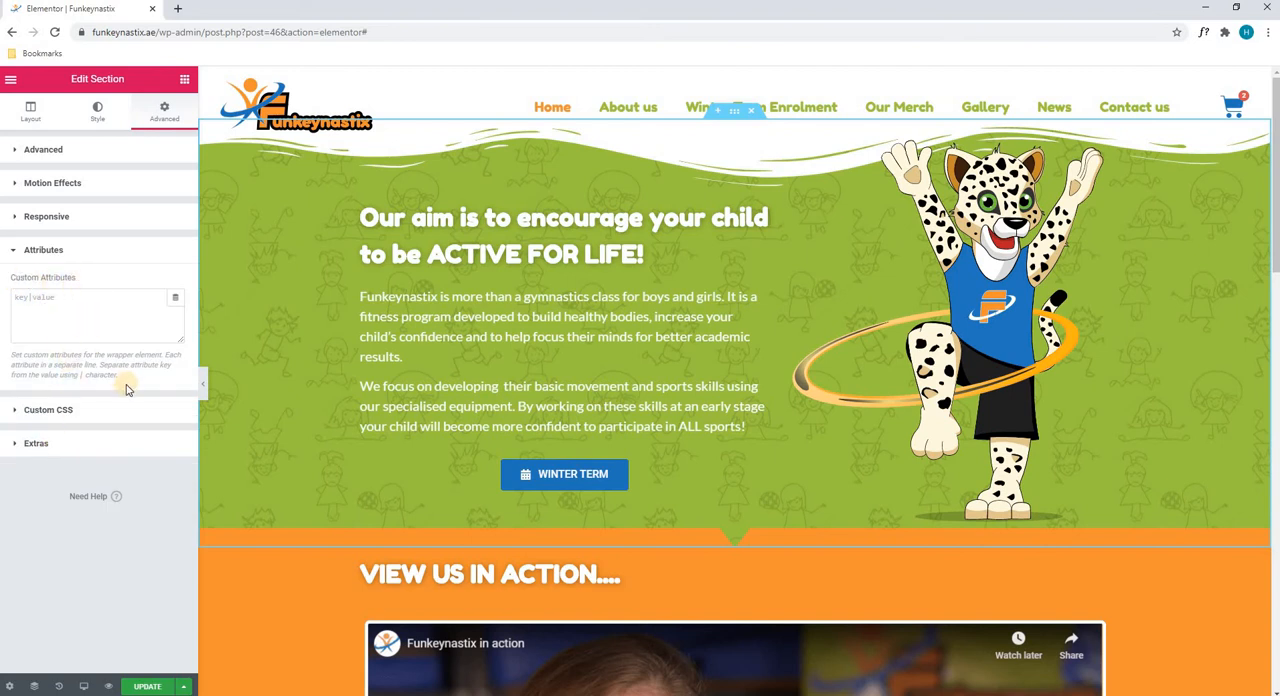
{"action": "left_click", "coordinate": [84, 414]}
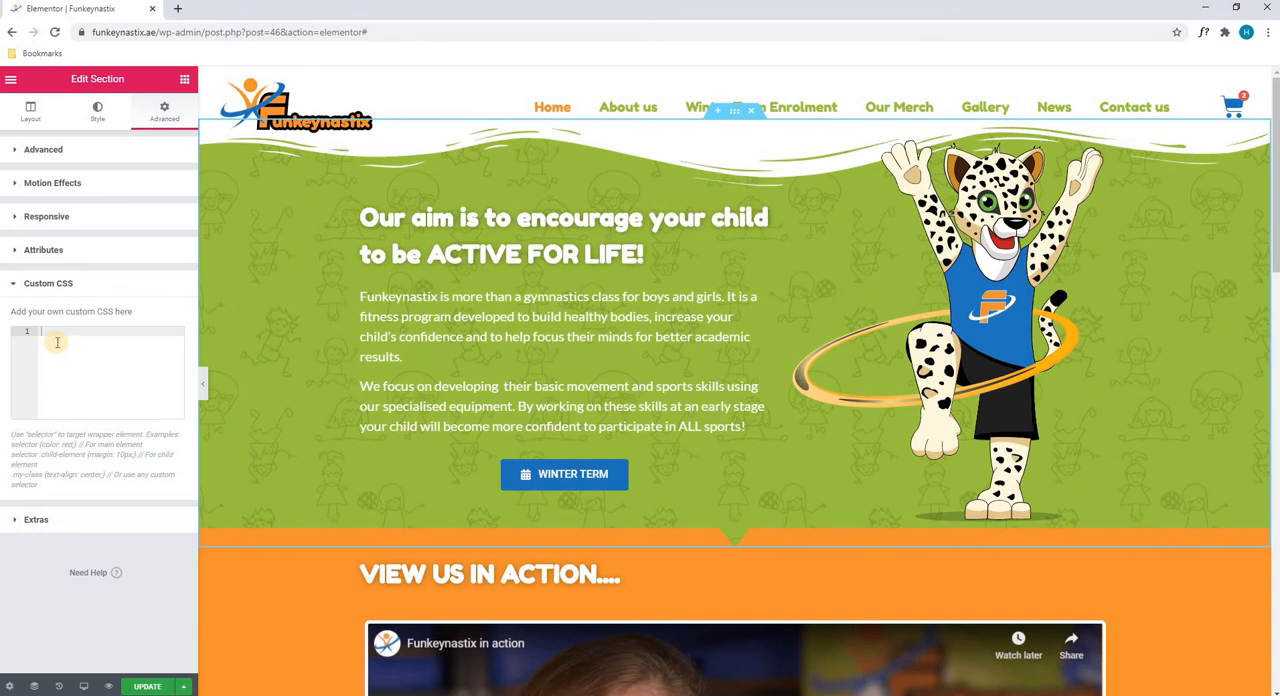
View the section's Extras settings and open the hero column for editing to view its layout and style settings
{"action": "left_click", "coordinate": [36, 520]}
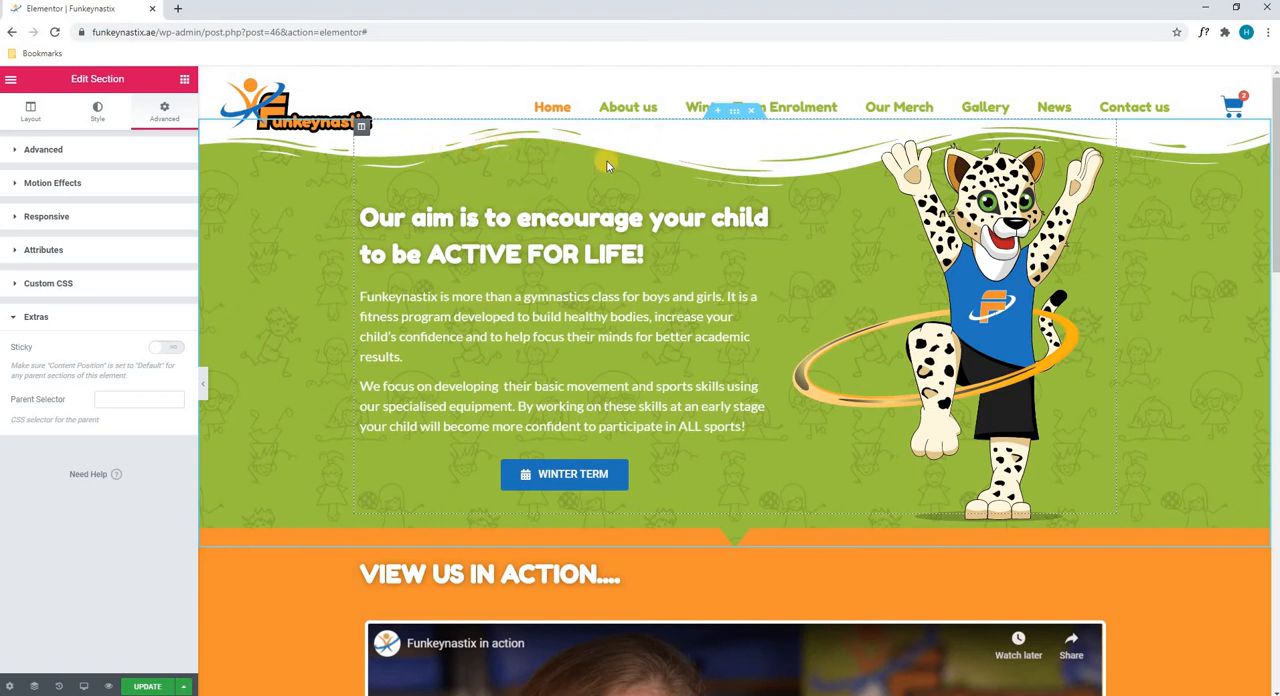
{"action": "right_click", "coordinate": [383, 152]}
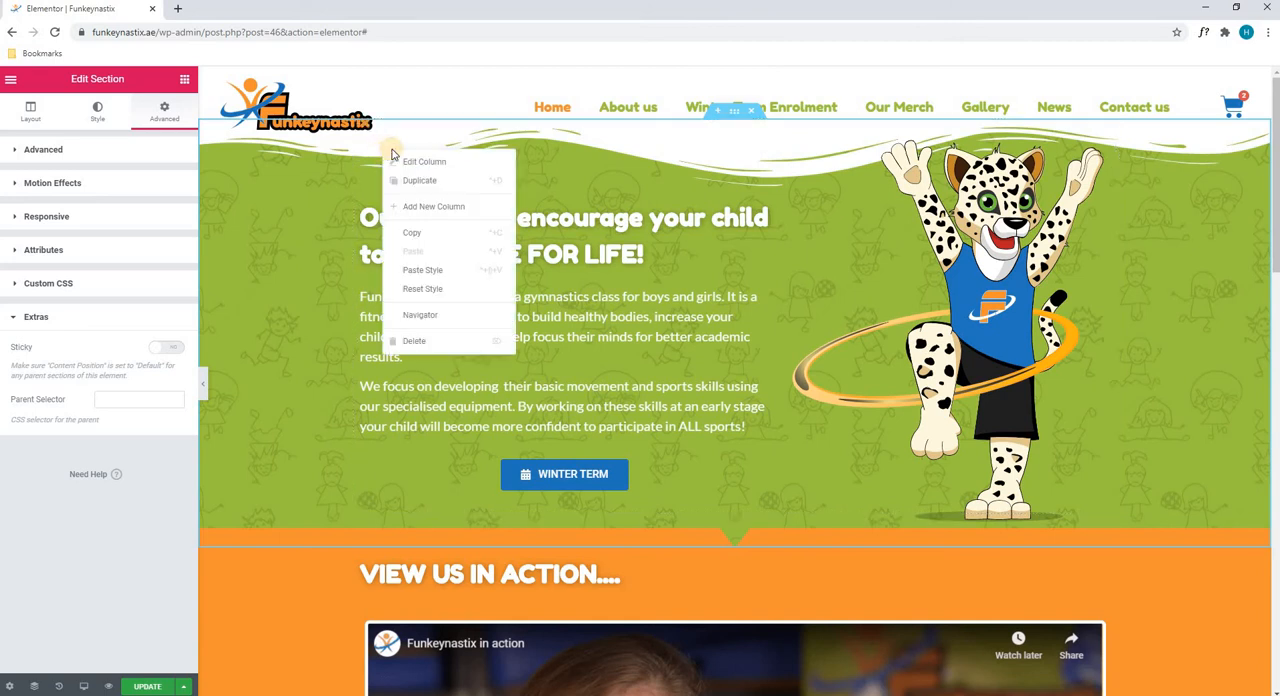
{"action": "left_click", "coordinate": [432, 163]}
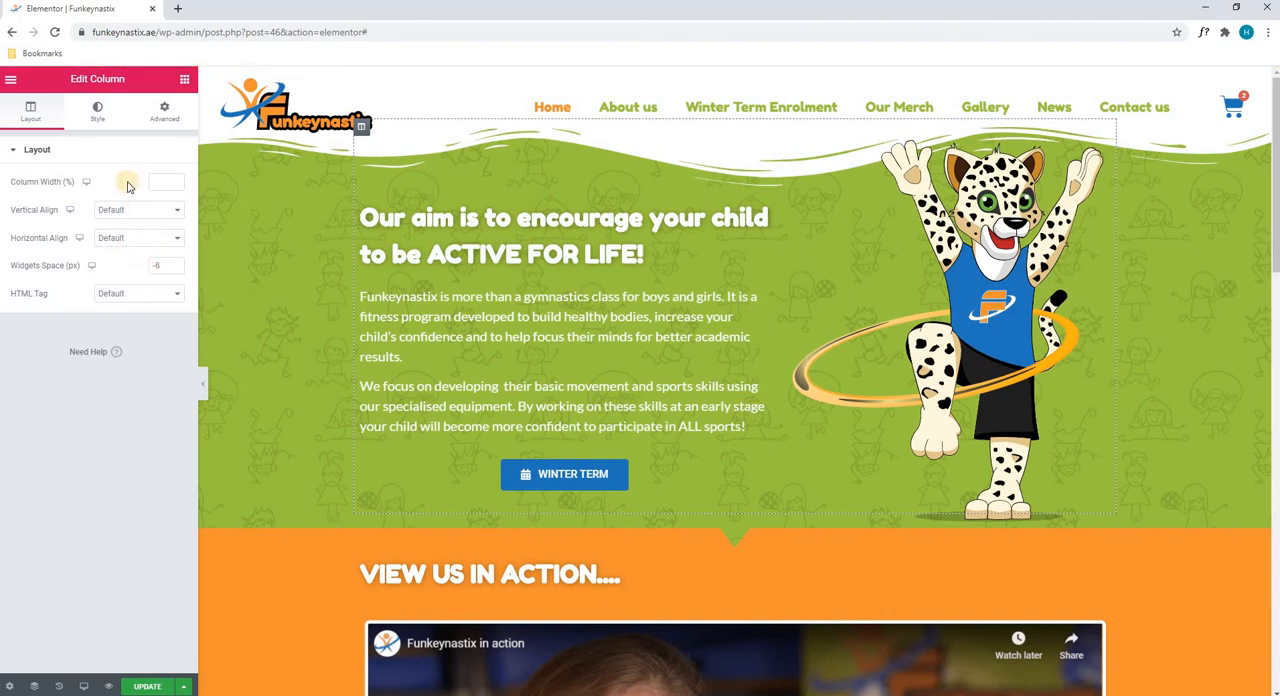
{"action": "left_click", "coordinate": [98, 115]}
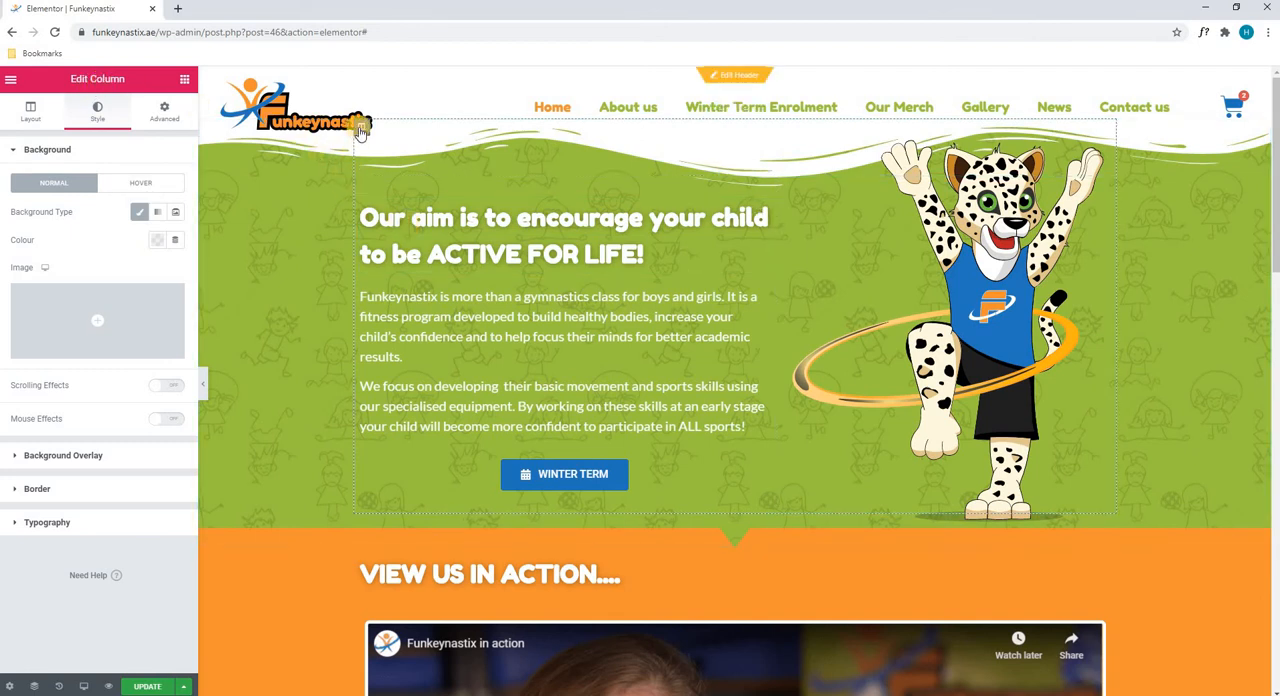
Try a red #FF0000 background colour on the hero column and clear it again
{"action": "left_click", "coordinate": [157, 240]}
{"action": "left_click_drag", "start_coordinate": [211, 325], "coordinate": [240, 310]}
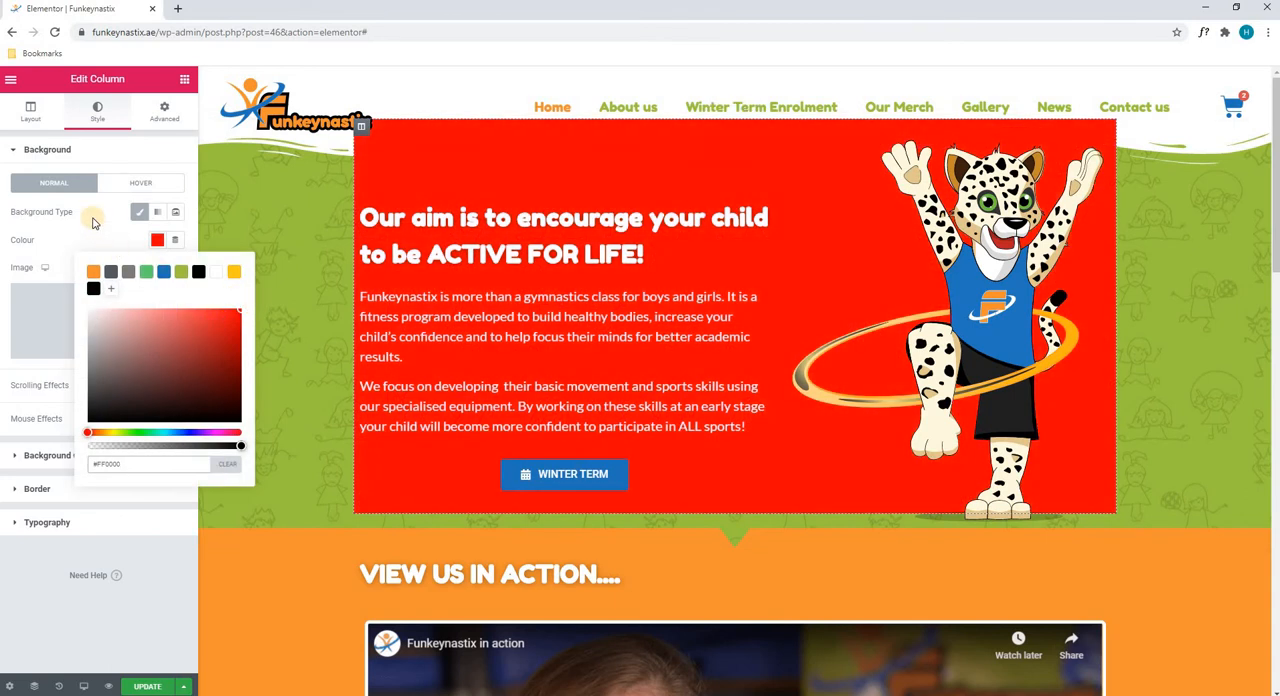
{"action": "left_click", "coordinate": [92, 218]}
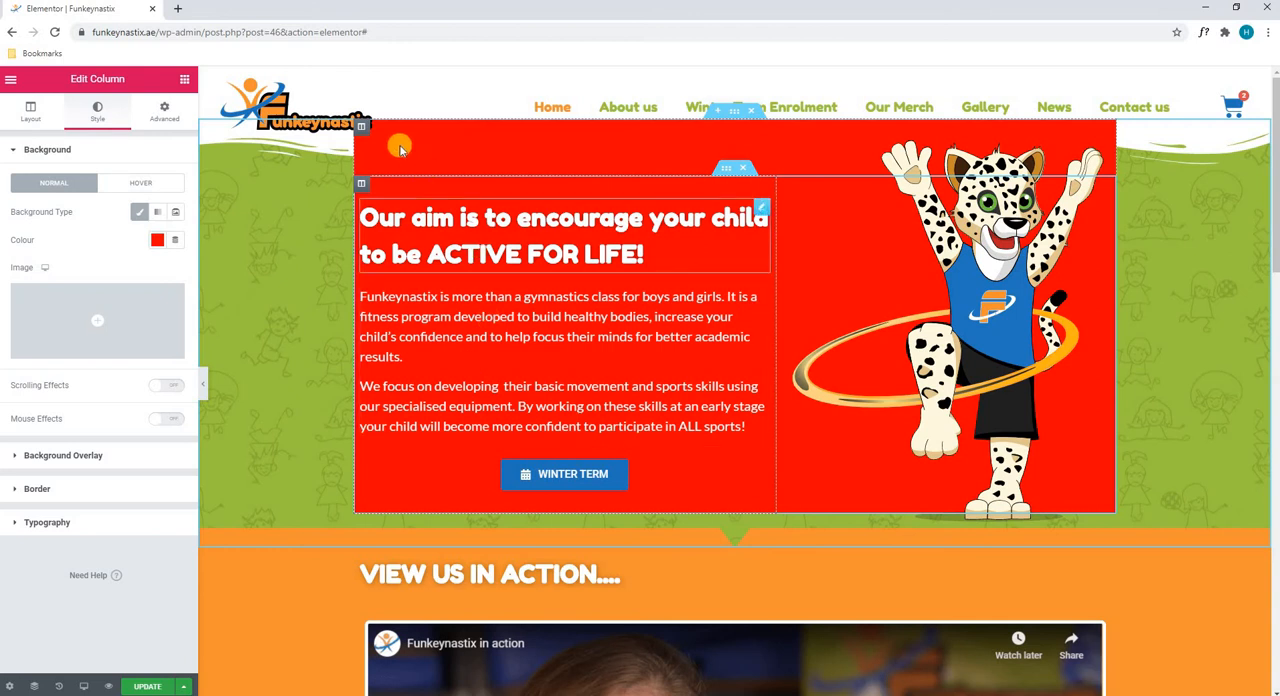
{"action": "left_click", "coordinate": [157, 240]}
{"action": "left_click", "coordinate": [227, 465]}
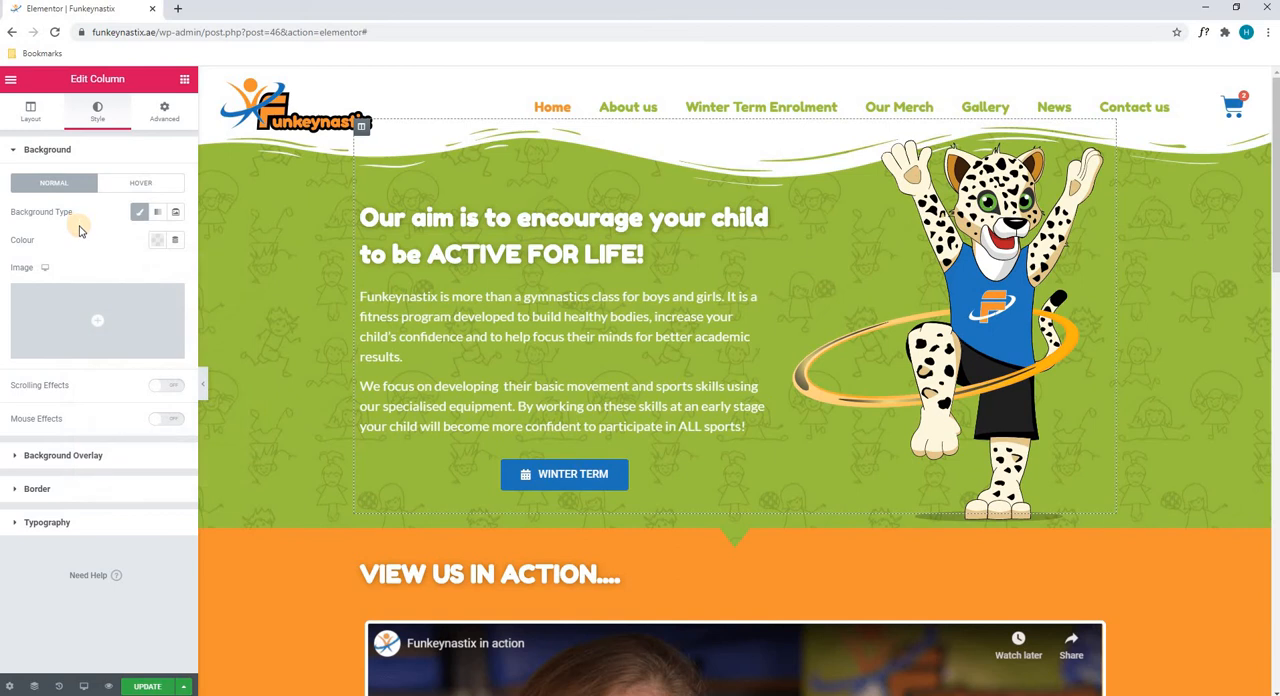
Try the waterfront skyline photo from the media library as the column's background image and remove it
{"action": "left_click", "coordinate": [92, 316]}
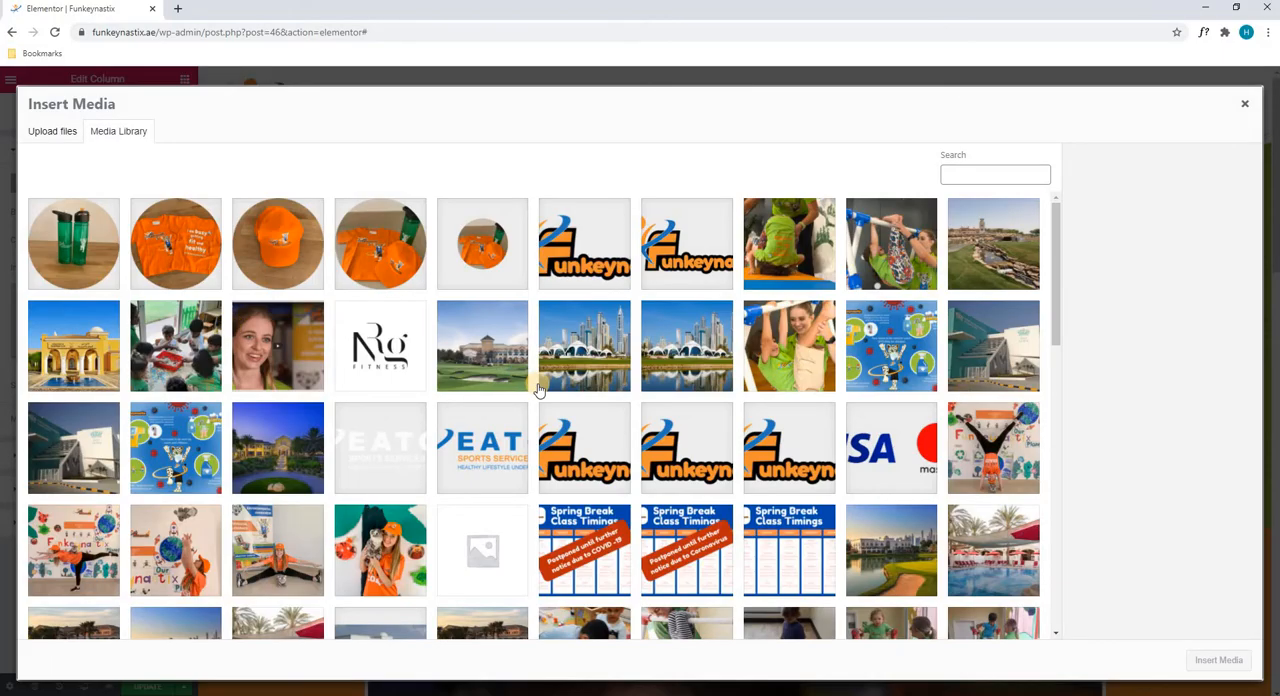
{"action": "left_click", "coordinate": [561, 359]}
{"action": "left_click", "coordinate": [1205, 661]}
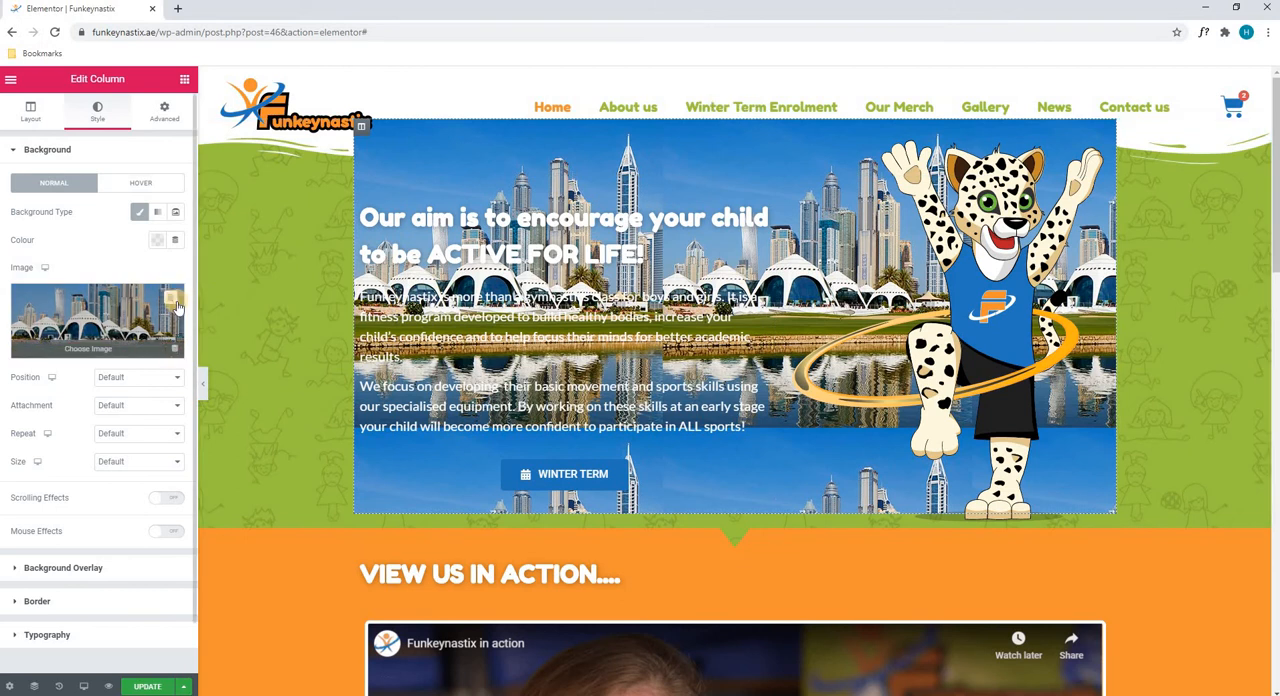
{"action": "left_click", "coordinate": [172, 300]}
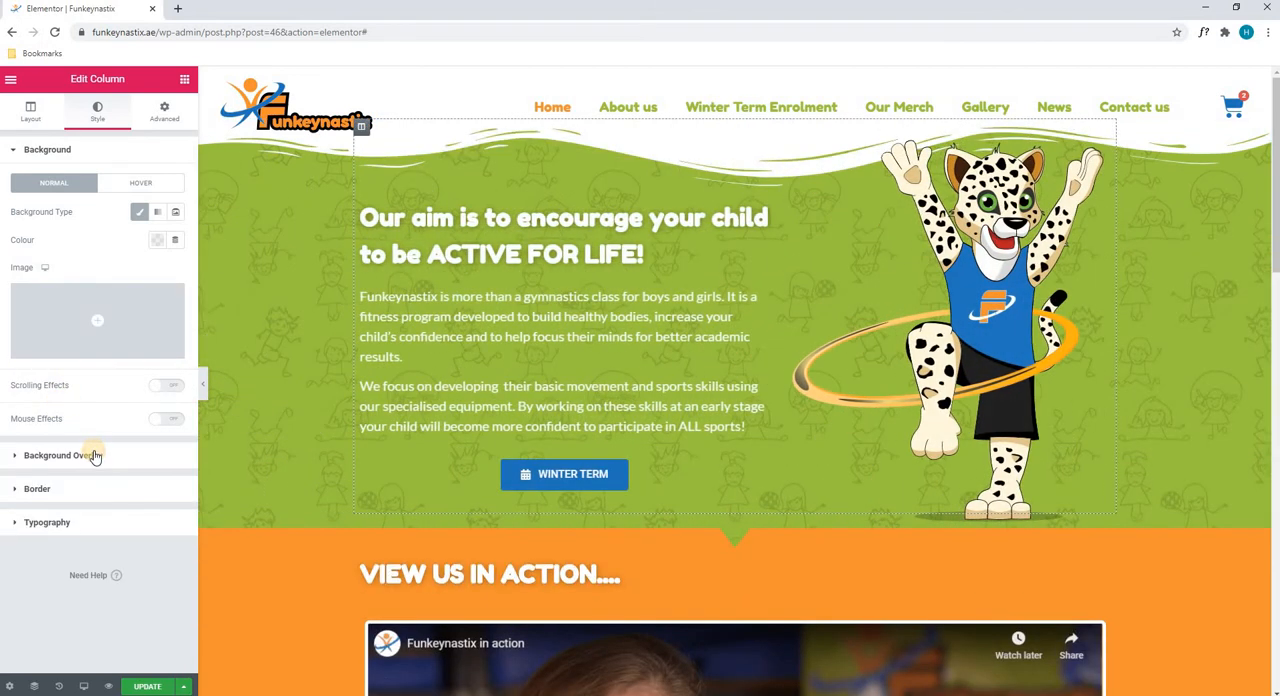
Try a Double border on the column, set the border type back to None, and open the column's typography settings
{"action": "left_click", "coordinate": [96, 456]}
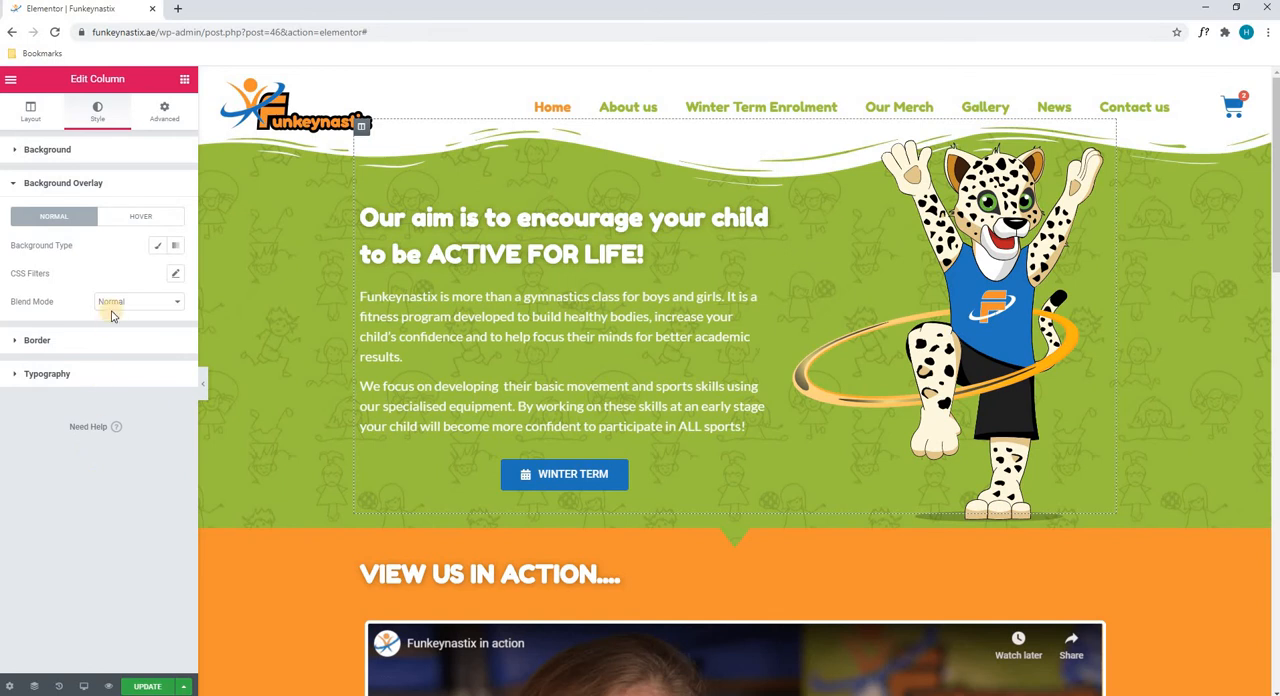
{"action": "left_click", "coordinate": [90, 344]}
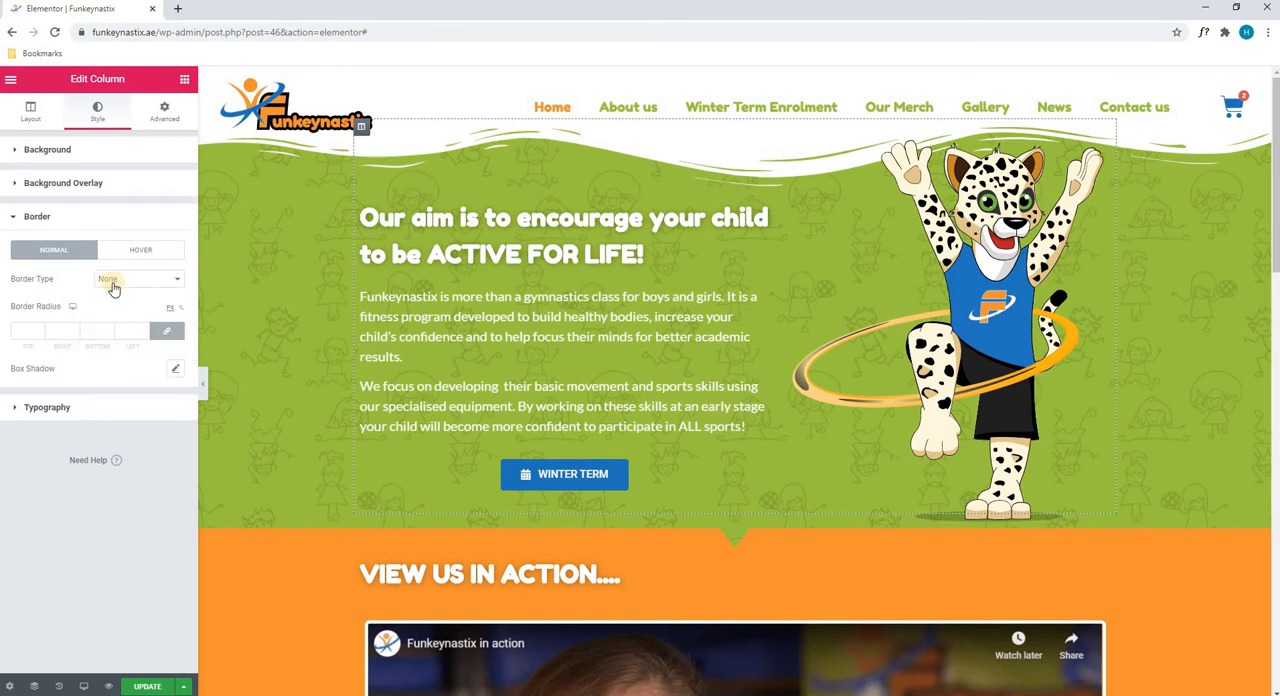
{"action": "left_click", "coordinate": [114, 280]}
{"action": "left_click", "coordinate": [125, 314]}
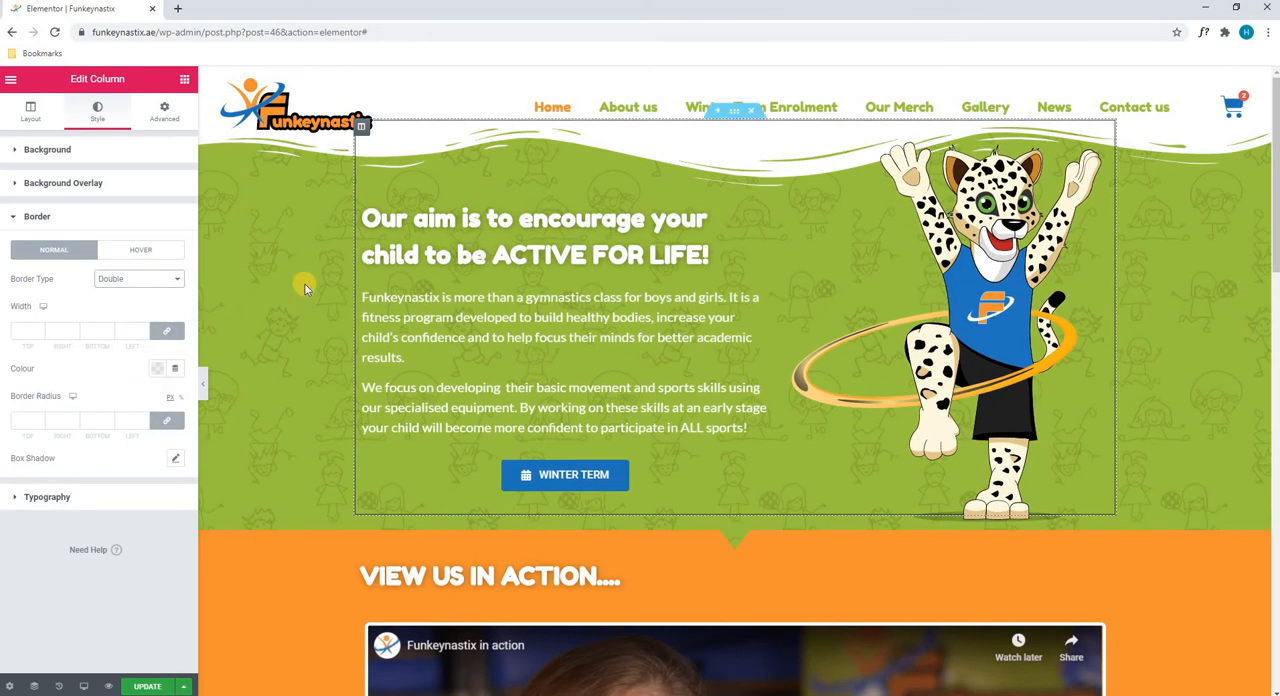
{"action": "left_click", "coordinate": [108, 280]}
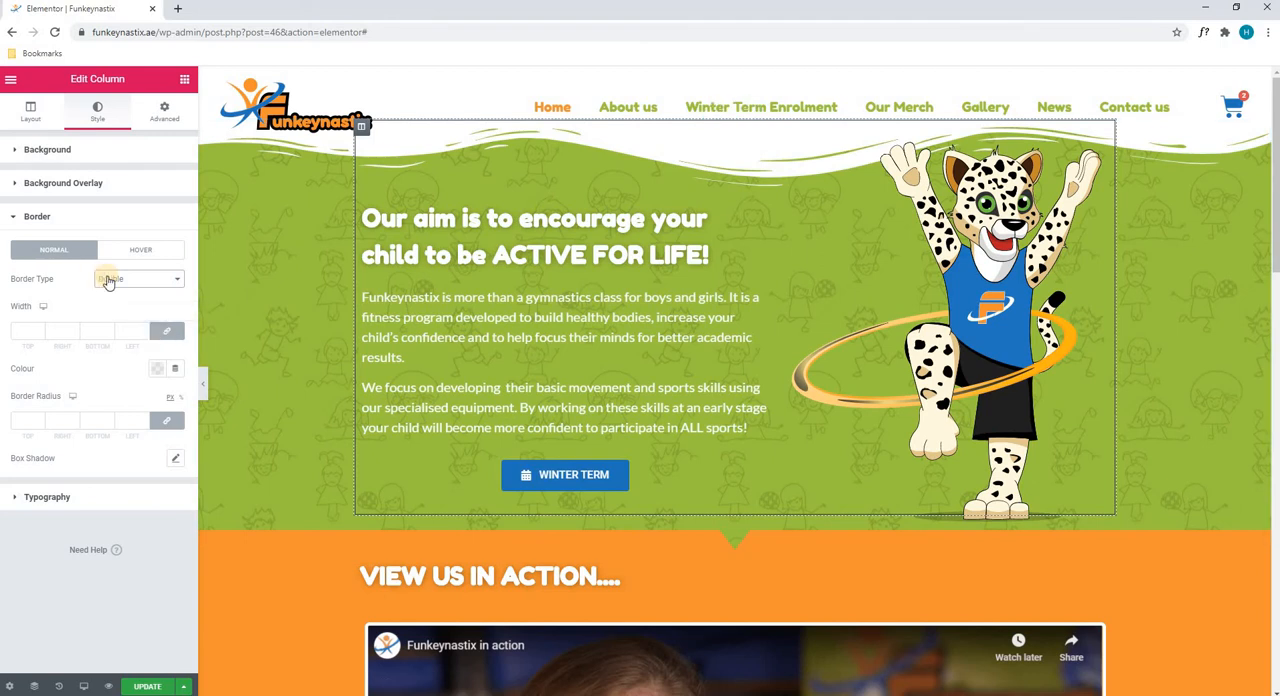
{"action": "left_click", "coordinate": [108, 295]}
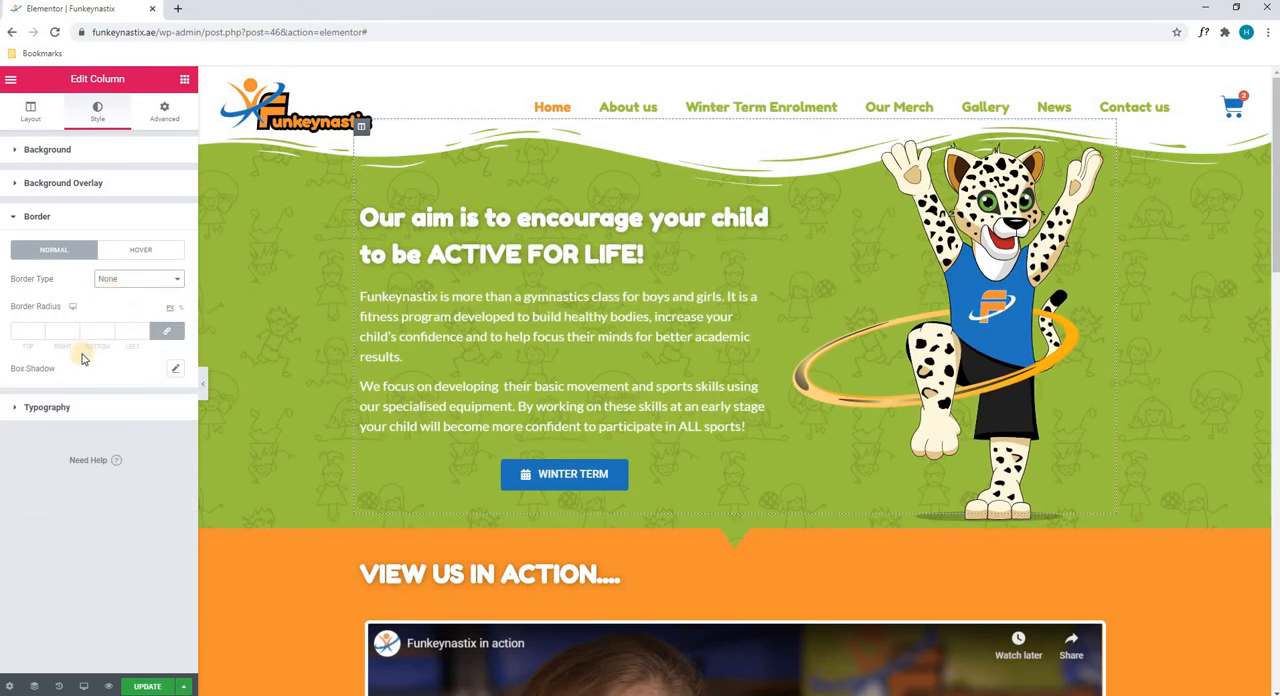
{"action": "left_click", "coordinate": [77, 408]}
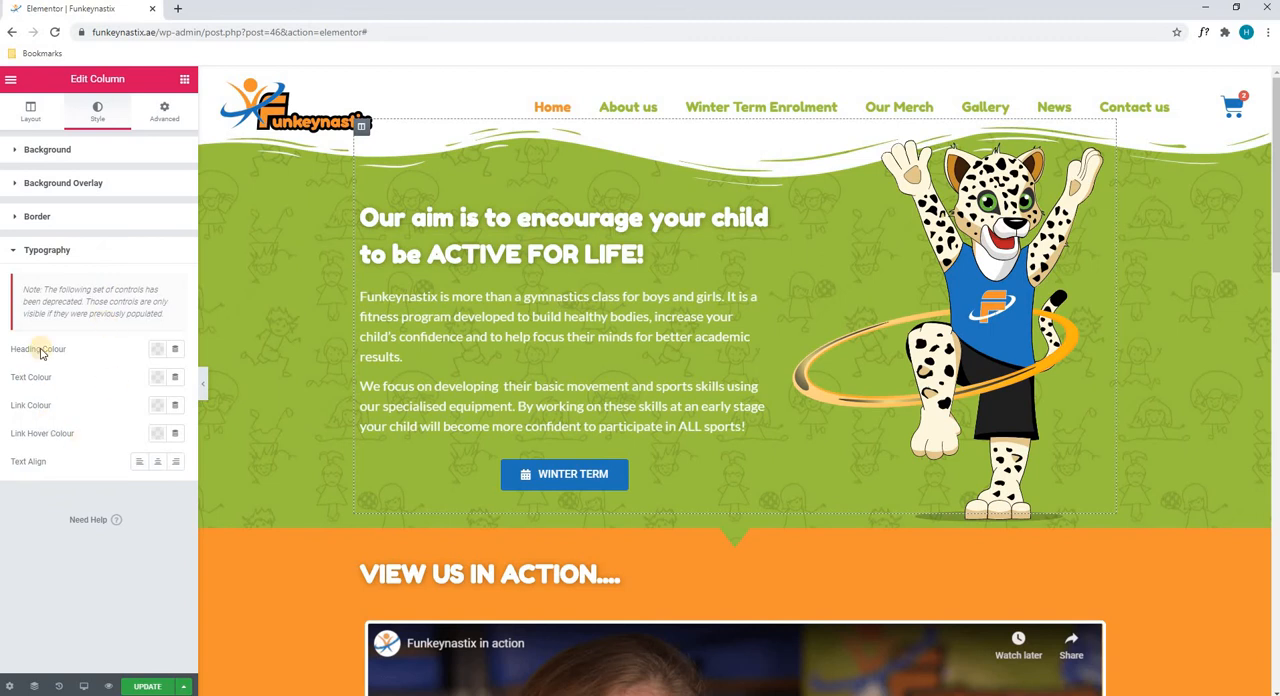
Try a top padding of 0 on the hero column and set it back to 70
{"action": "left_click", "coordinate": [166, 112]}
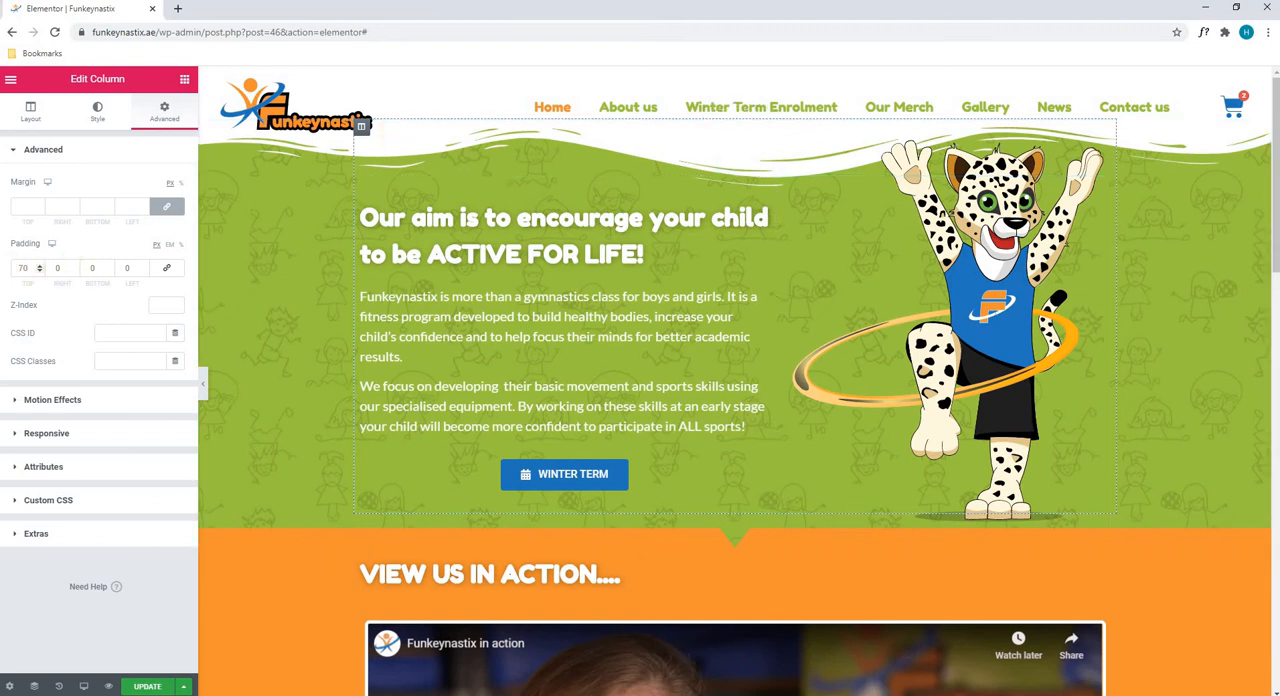
{"action": "left_click_drag", "start_coordinate": [17, 268], "coordinate": [334, 206]}
{"action": "type", "text": "0"}
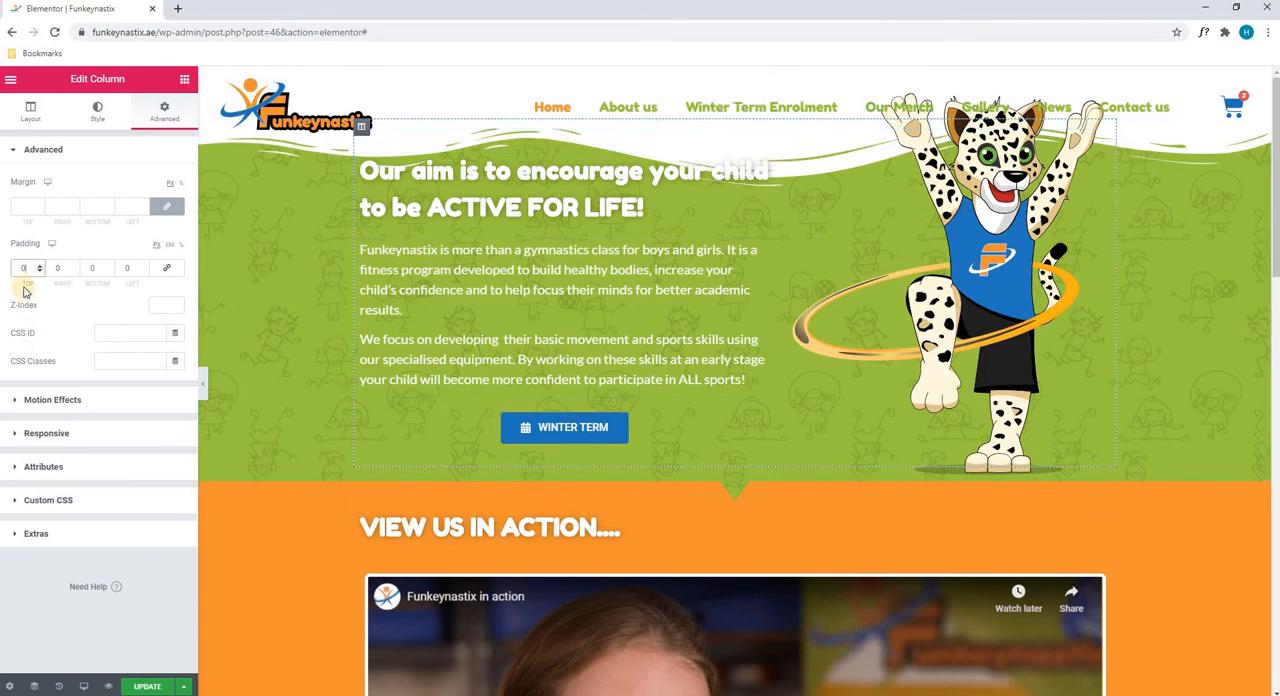
{"action": "left_click_drag", "start_coordinate": [20, 270], "coordinate": [74, 261]}
{"action": "type", "text": "70"}
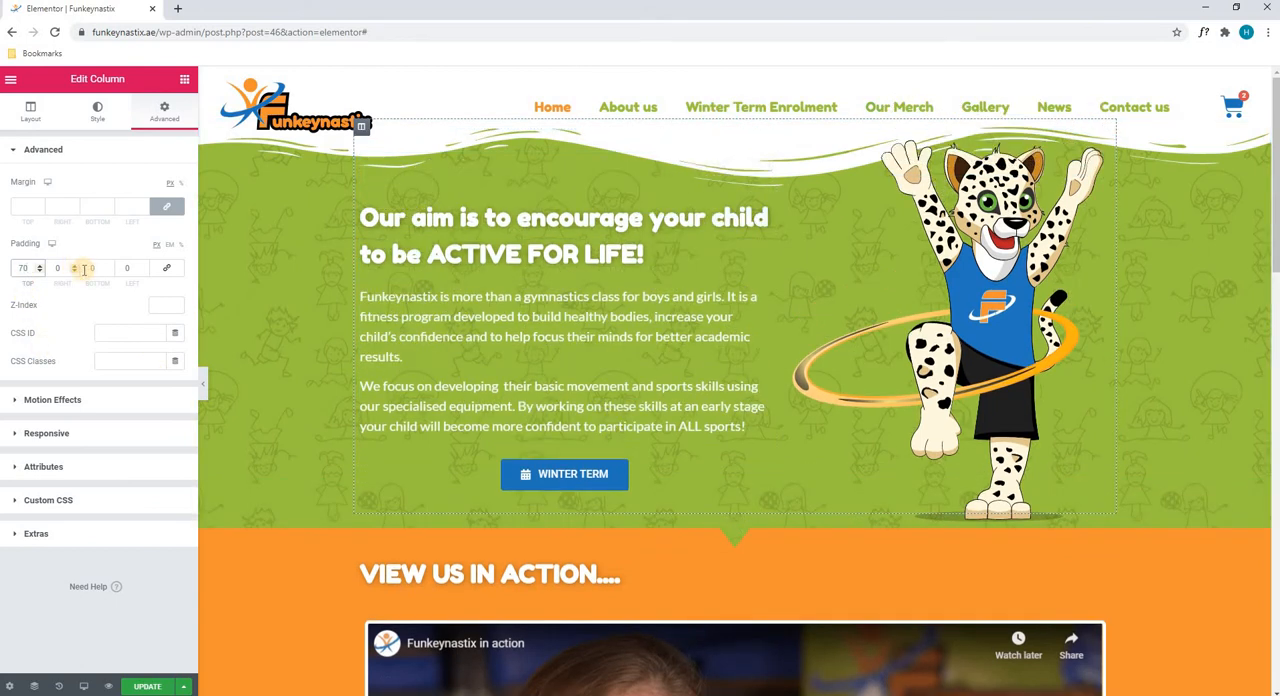
Look through the column's Motion Effects, Responsive, Attributes, Custom CSS and Extras settings
{"action": "left_click", "coordinate": [61, 399]}
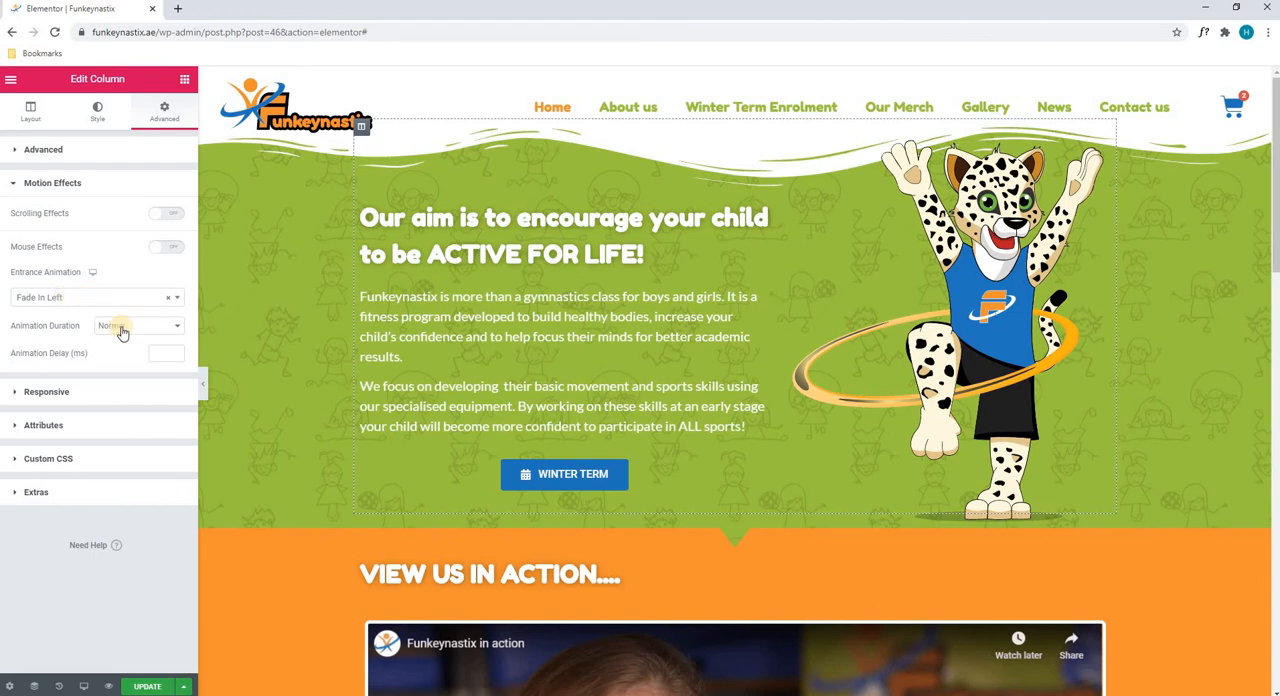
{"action": "left_click", "coordinate": [46, 391]}
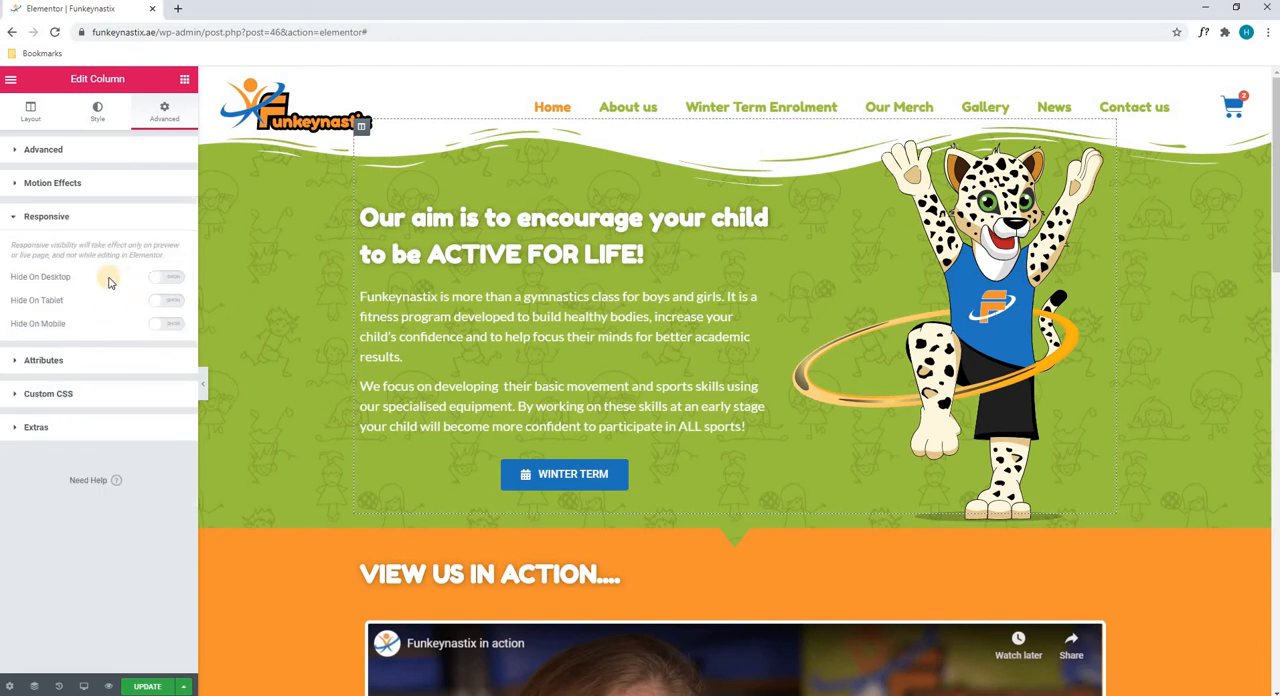
{"action": "left_click", "coordinate": [56, 360]}
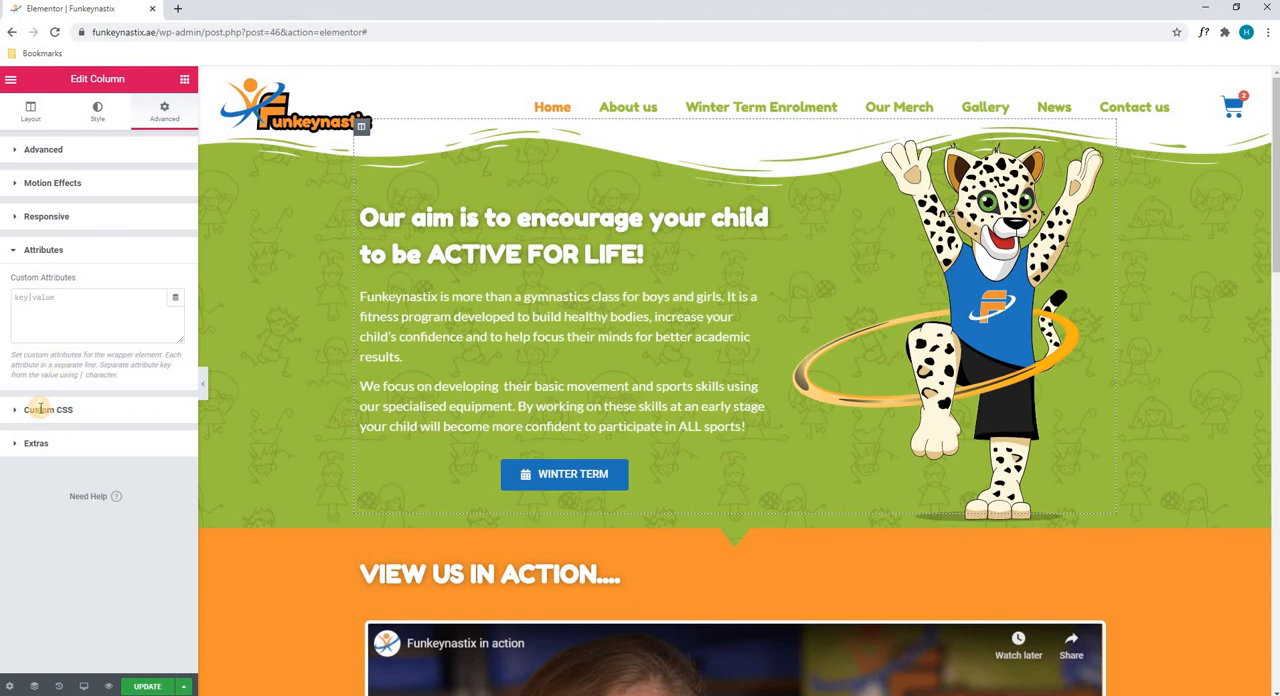
{"action": "left_click", "coordinate": [40, 409]}
{"action": "left_click", "coordinate": [35, 522]}
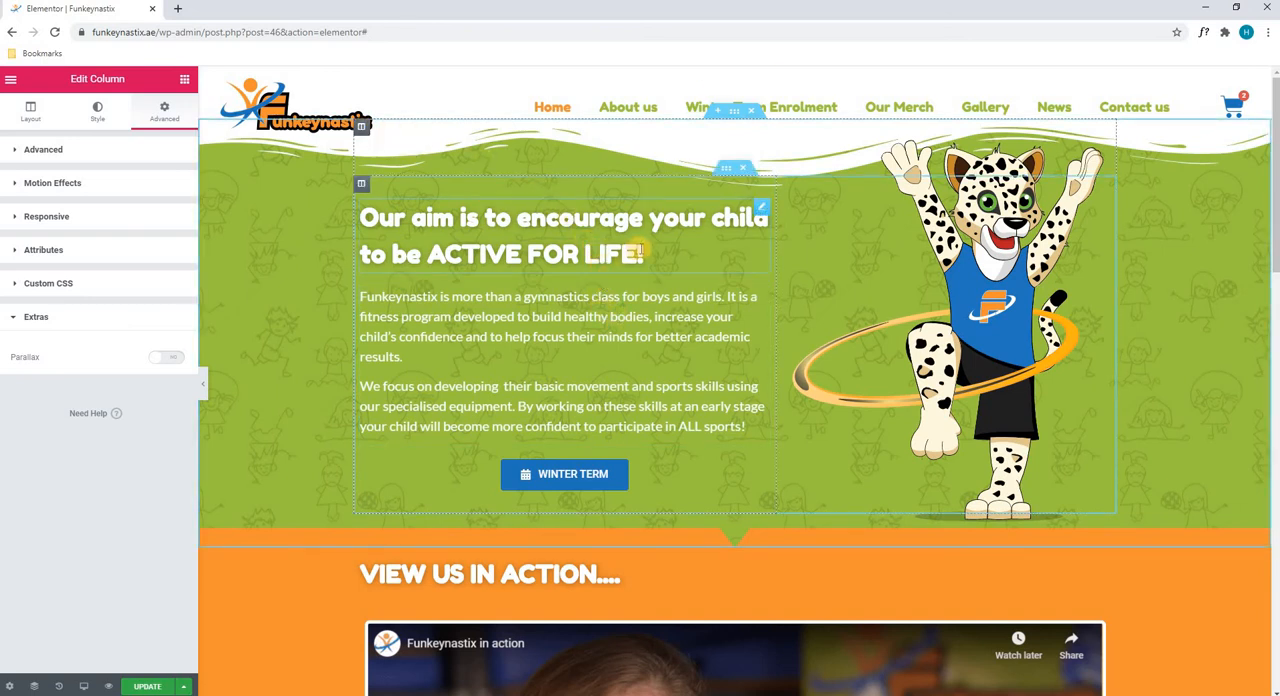
Open the hero heading for editing, try adding dots to the end of its title, and delete them
{"action": "left_click", "coordinate": [760, 208]}
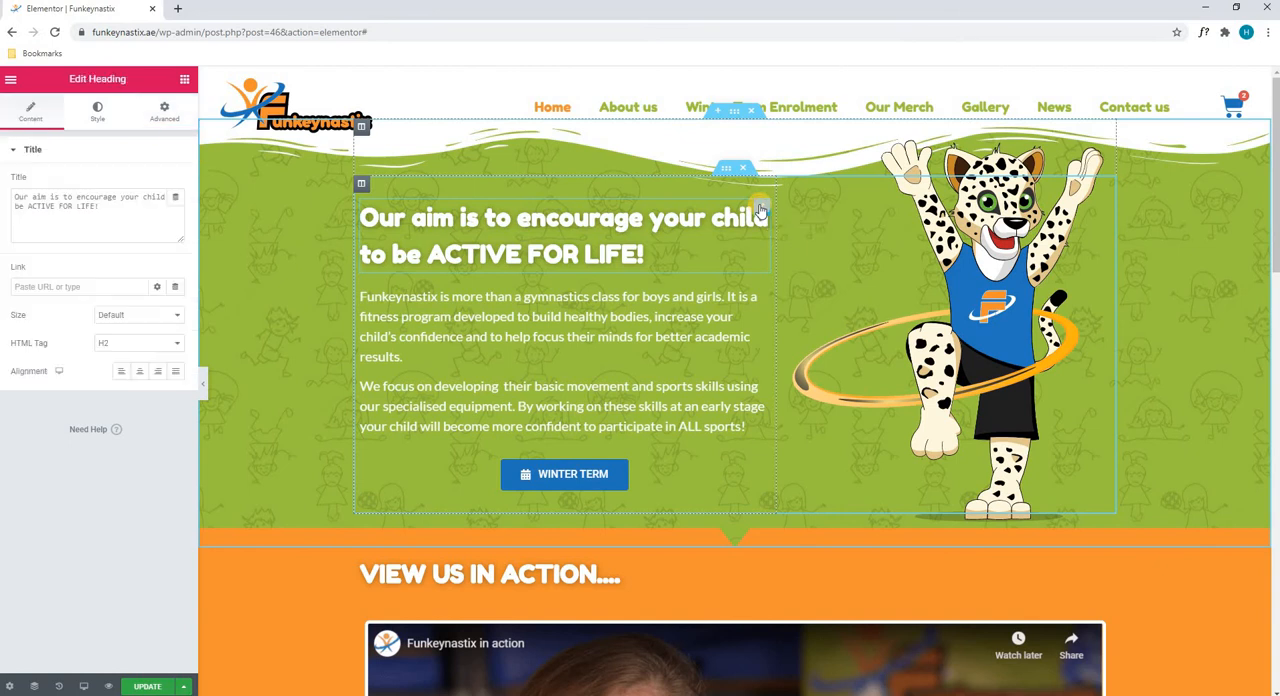
{"action": "left_click", "coordinate": [120, 210]}
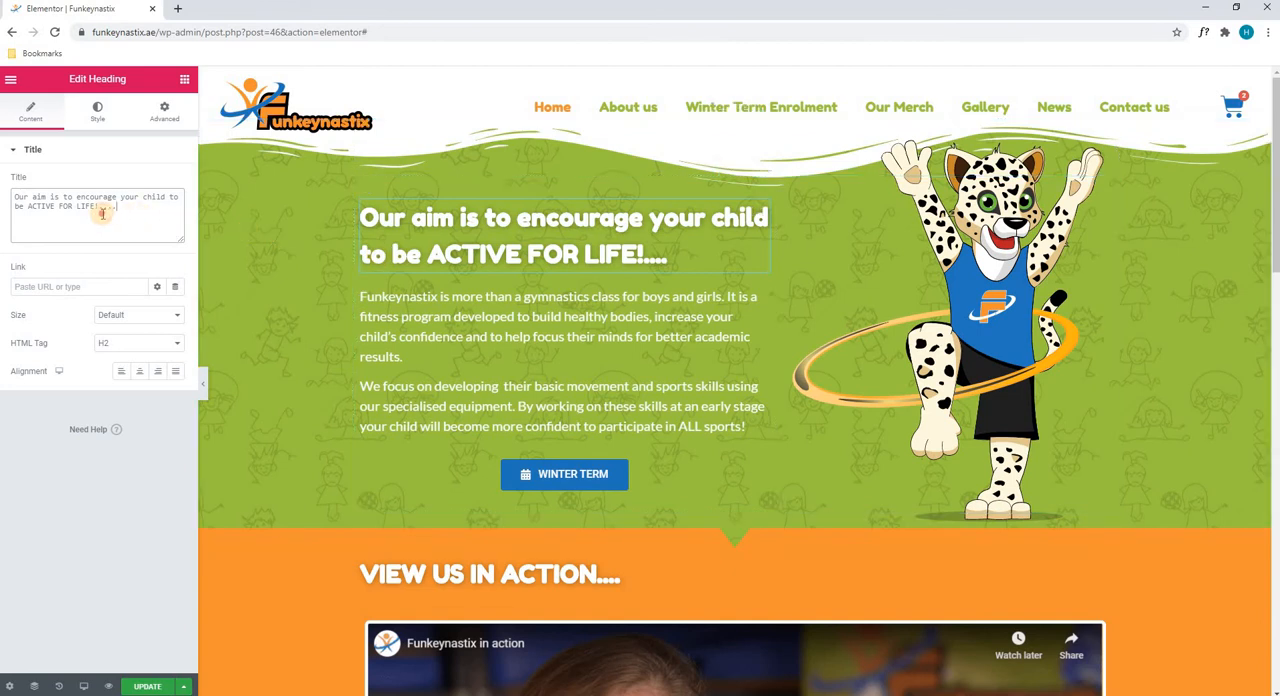
{"action": "left_click_drag", "start_coordinate": [117, 207], "coordinate": [98, 213]}
{"action": "key", "text": "BackSpace"}
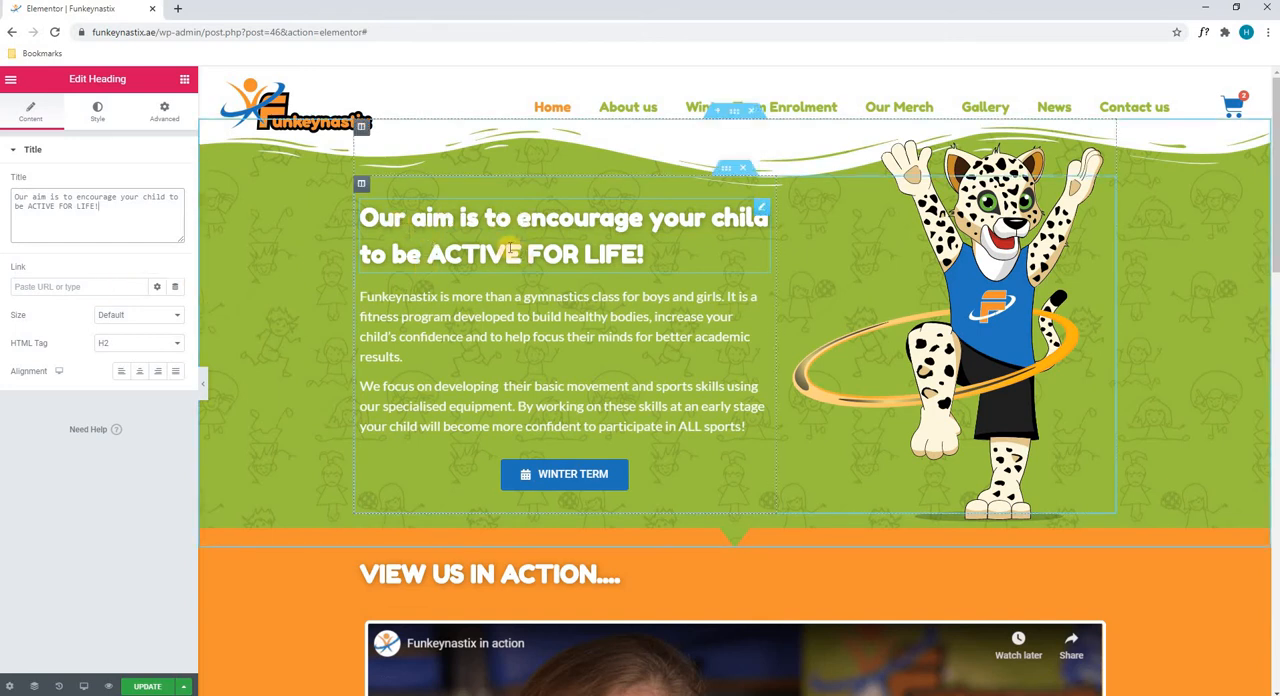
{"action": "left_click", "coordinate": [17, 287]}
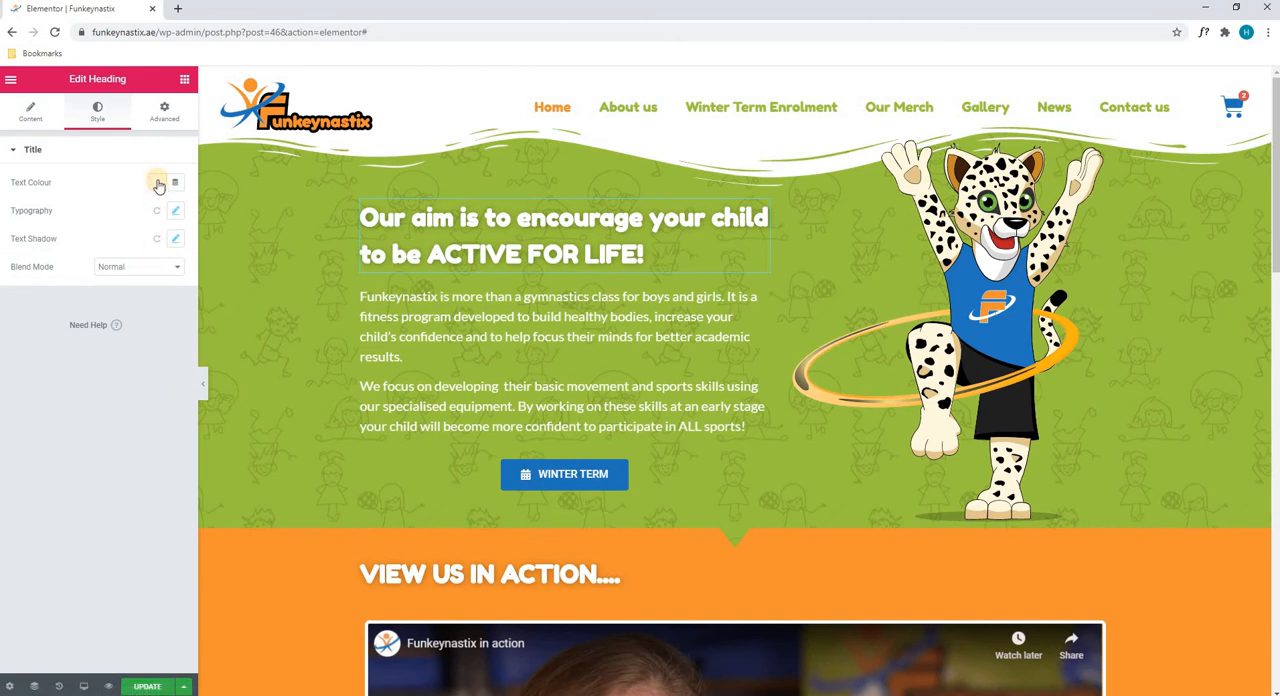
Try red and near-black text colours on the hero heading and set the colour back to white #FFFFFF
{"action": "left_click", "coordinate": [157, 183]}
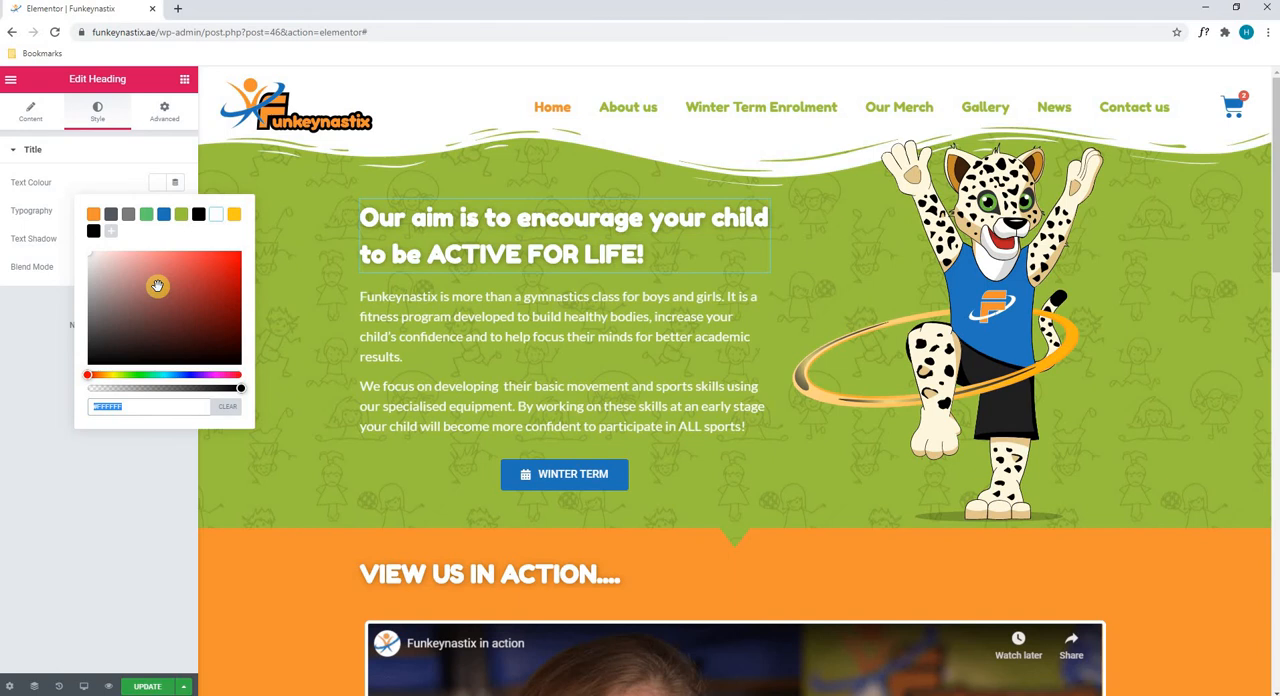
{"action": "left_click_drag", "start_coordinate": [157, 287], "coordinate": [242, 249]}
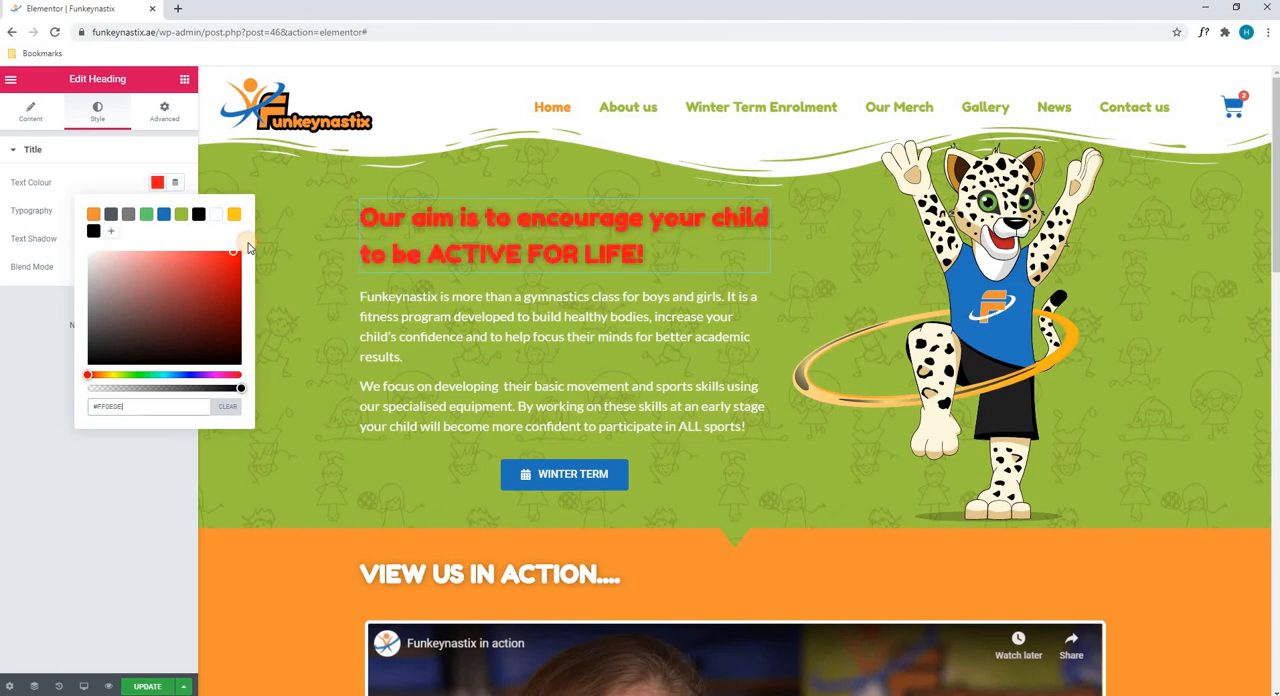
{"action": "left_click", "coordinate": [99, 363]}
{"action": "left_click", "coordinate": [187, 362]}
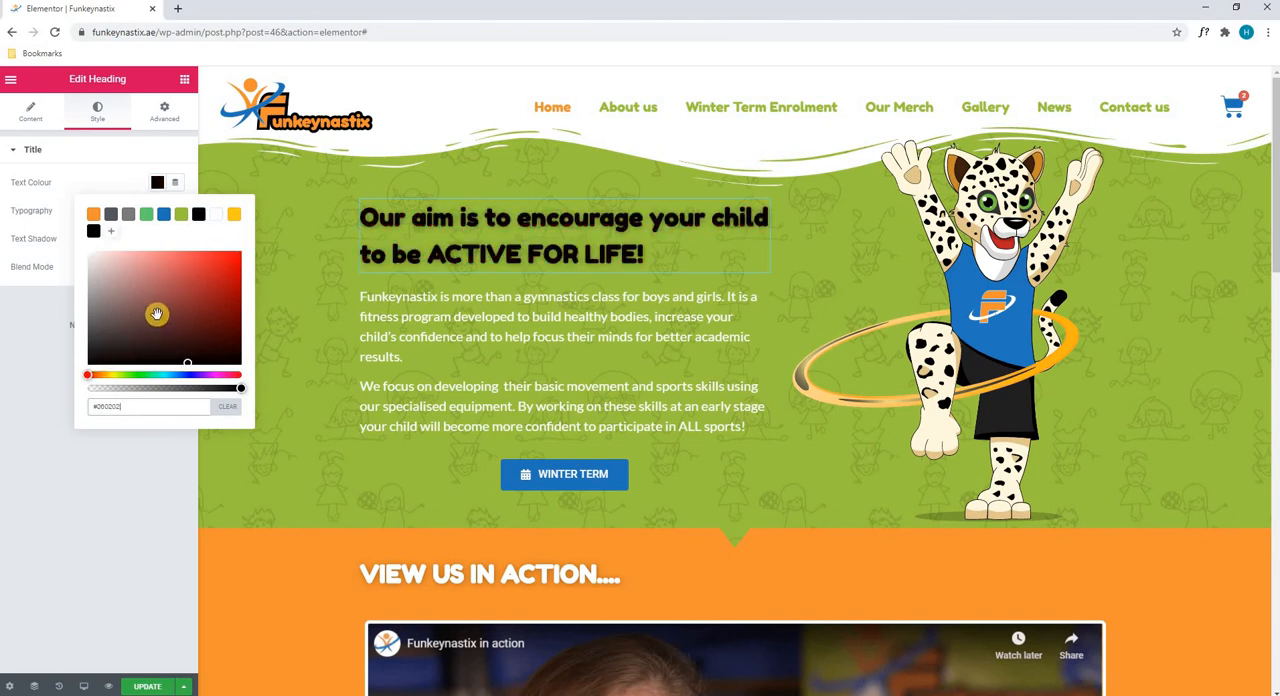
{"action": "left_click", "coordinate": [157, 313]}
{"action": "left_click_drag", "start_coordinate": [145, 312], "coordinate": [60, 187]}
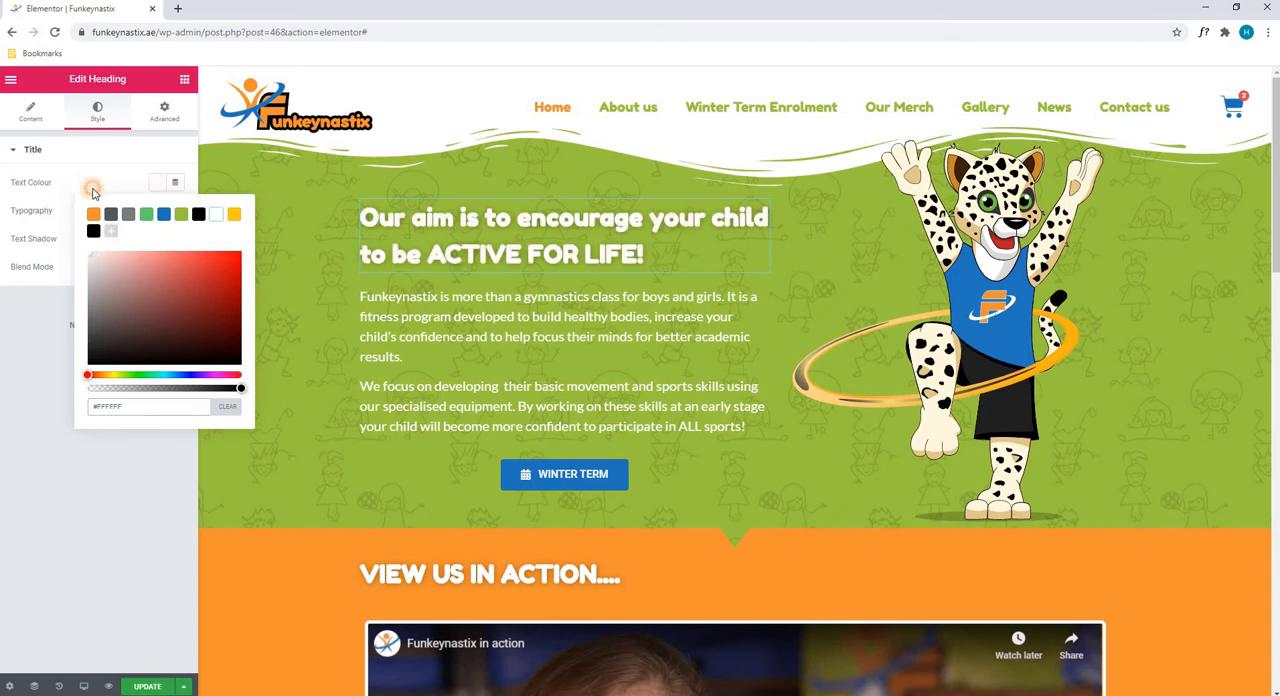
{"action": "left_click", "coordinate": [94, 187]}
Try a font weight of 900 in the hero heading's typography and set it back to Default
{"action": "left_click", "coordinate": [175, 213]}
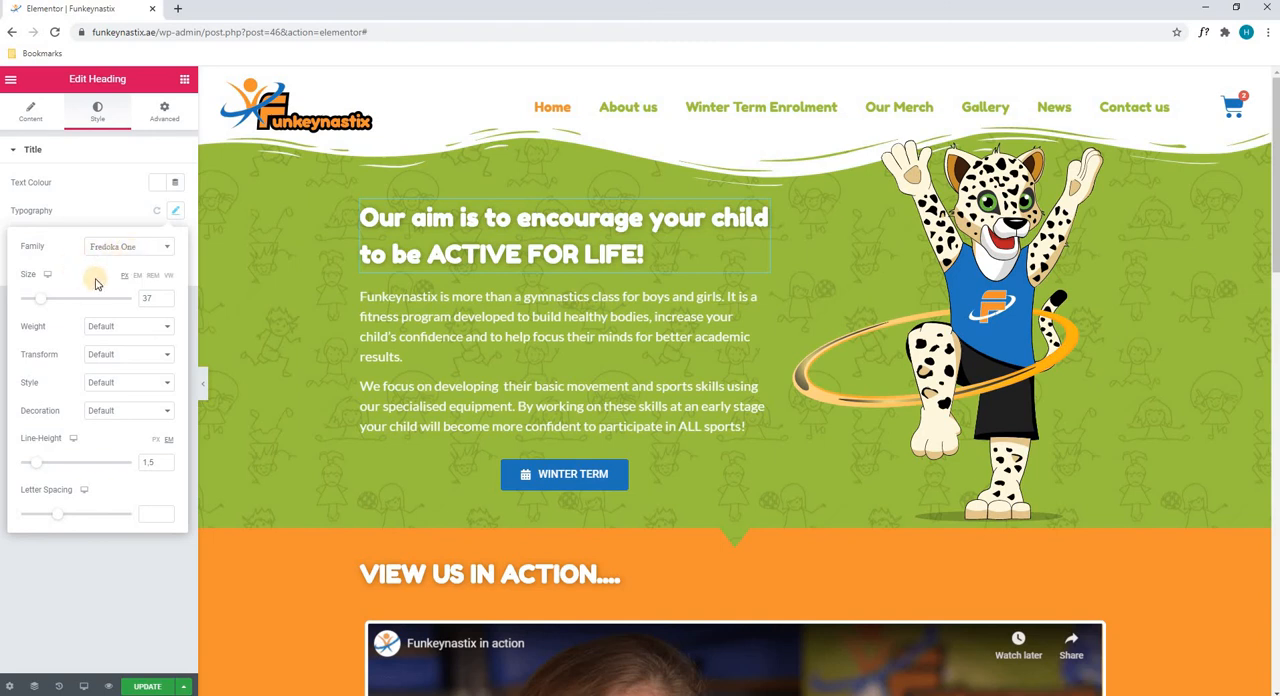
{"action": "mouse_move", "coordinate": [40, 298]}
{"action": "left_mouse_down"}
{"action": "mouse_move", "coordinate": [85, 304]}
{"action": "mouse_move", "coordinate": [40, 302]}
{"action": "left_mouse_up"}
{"action": "left_click", "coordinate": [101, 328]}
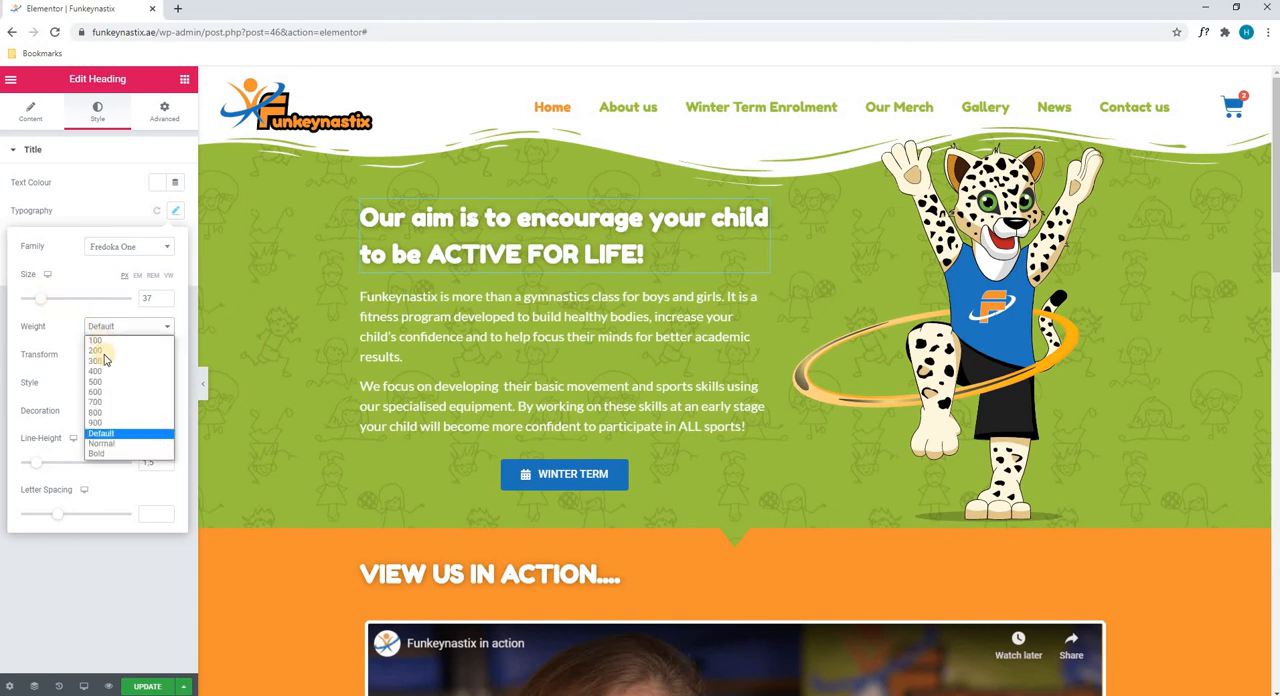
{"action": "left_click", "coordinate": [114, 423]}
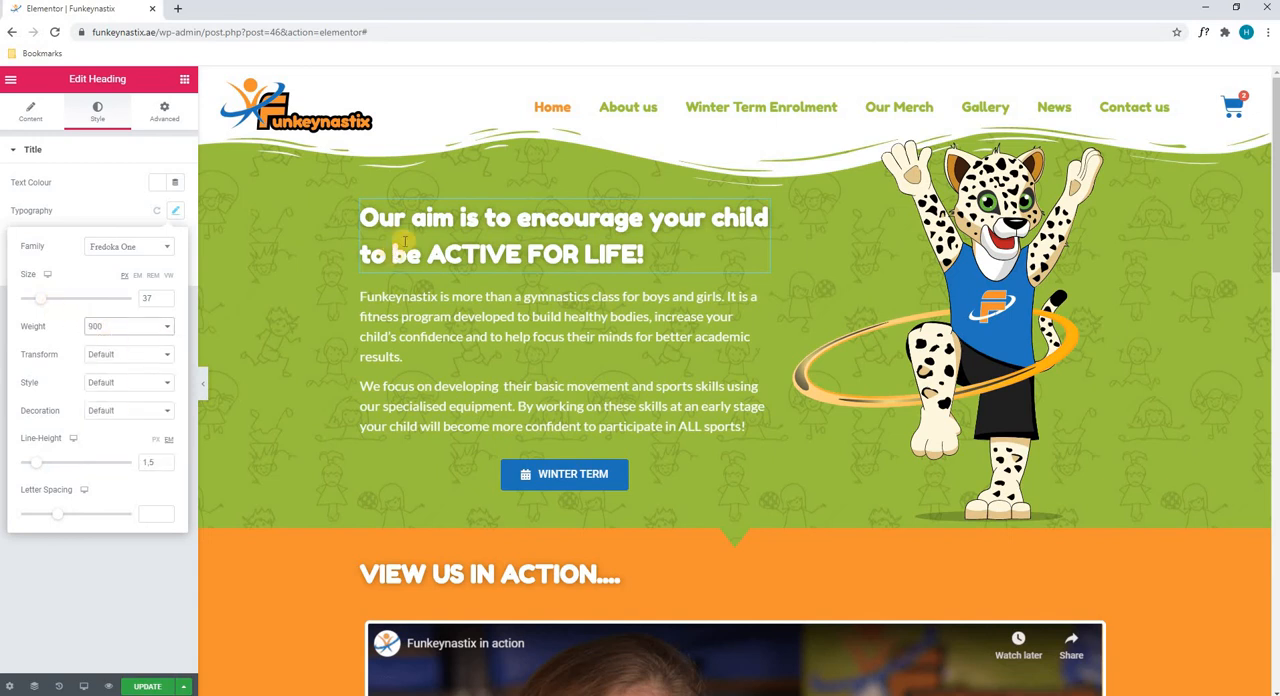
{"action": "left_click", "coordinate": [139, 328]}
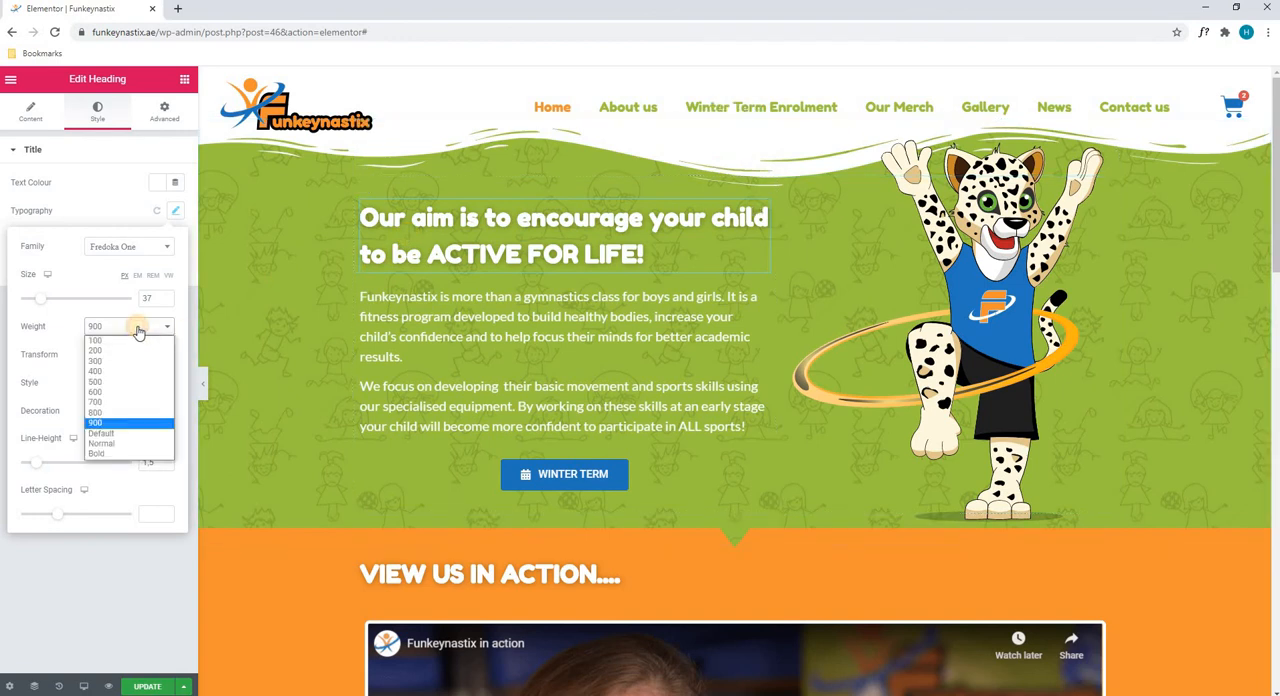
{"action": "left_click", "coordinate": [122, 433]}
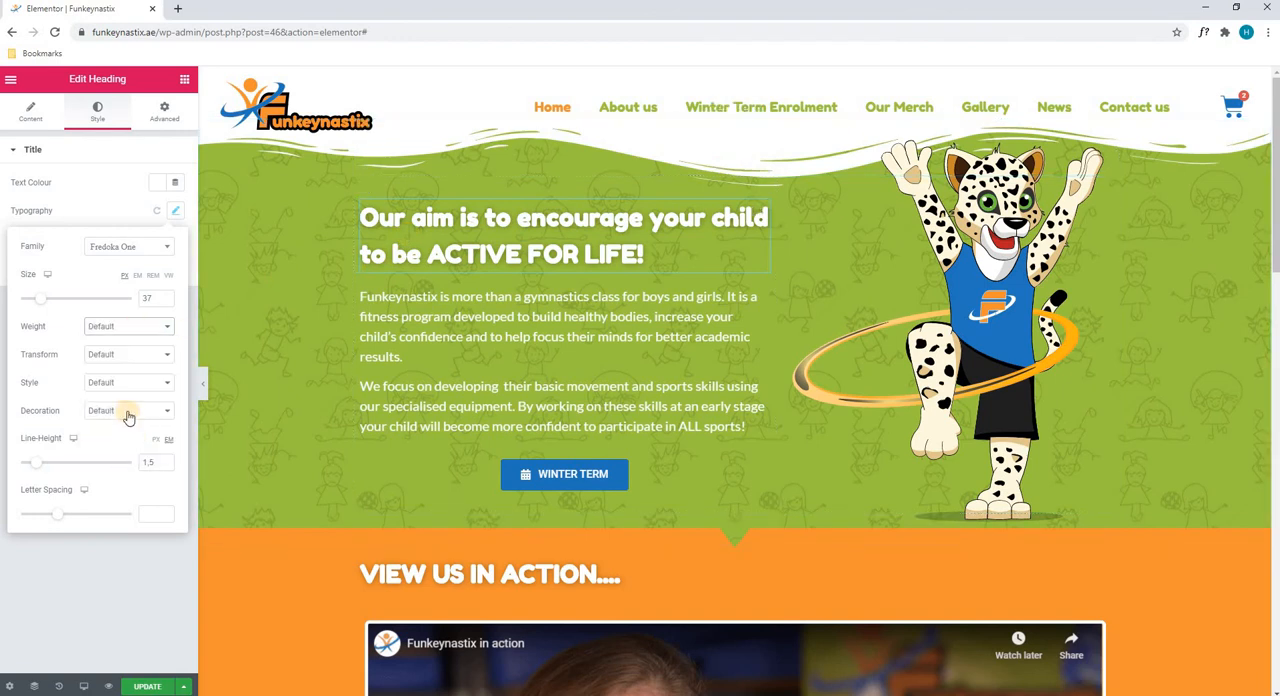
Look through the Transform, Style and Decoration options in the heading's typography, keeping each at Default
{"action": "left_click", "coordinate": [107, 357]}
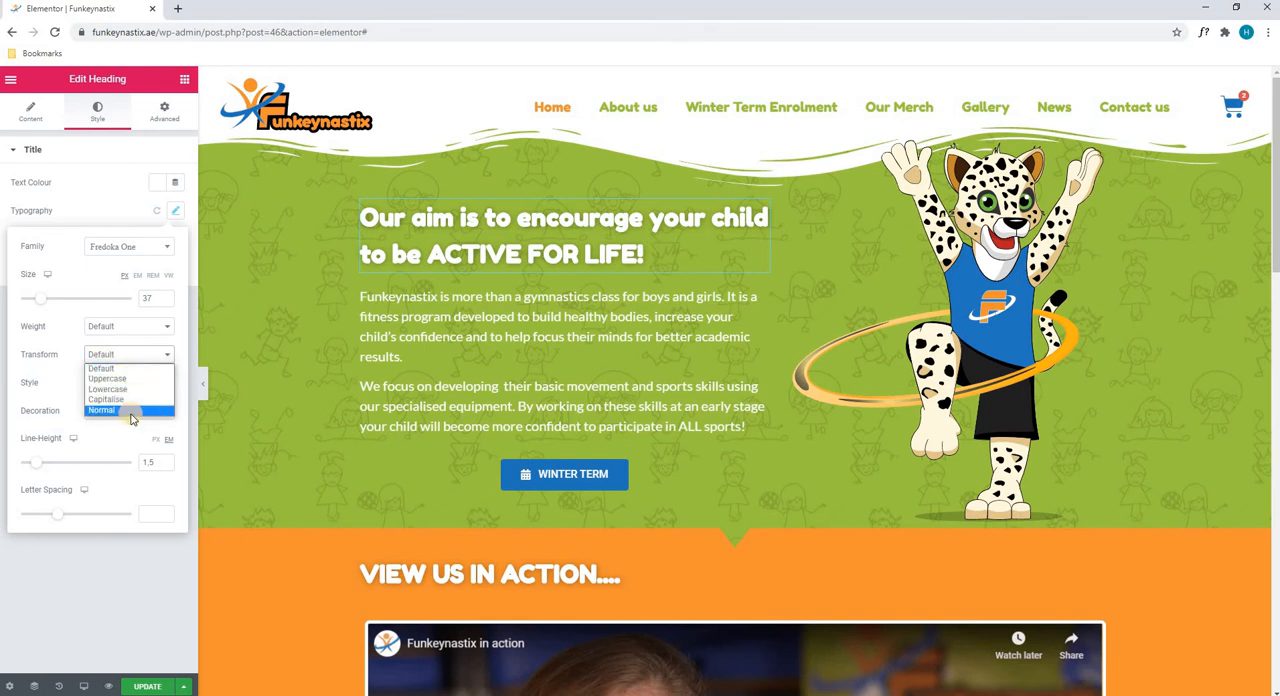
{"action": "left_click", "coordinate": [64, 362]}
{"action": "left_click", "coordinate": [110, 386]}
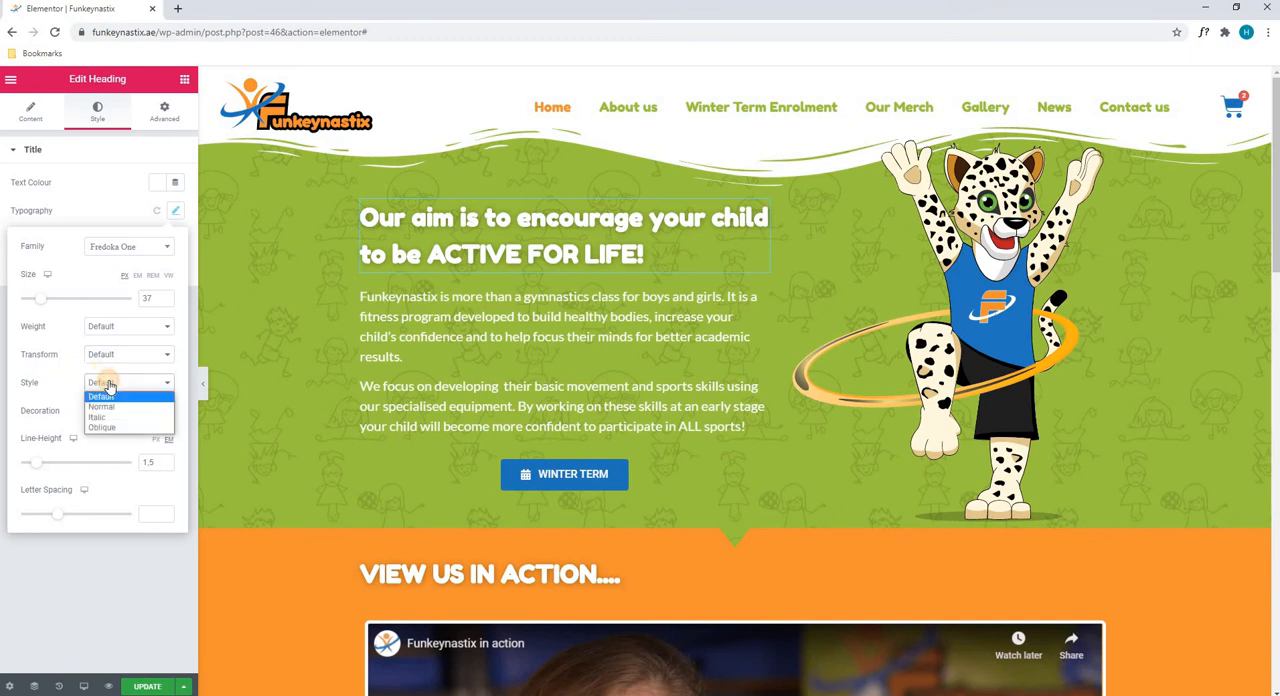
{"action": "left_click", "coordinate": [102, 396]}
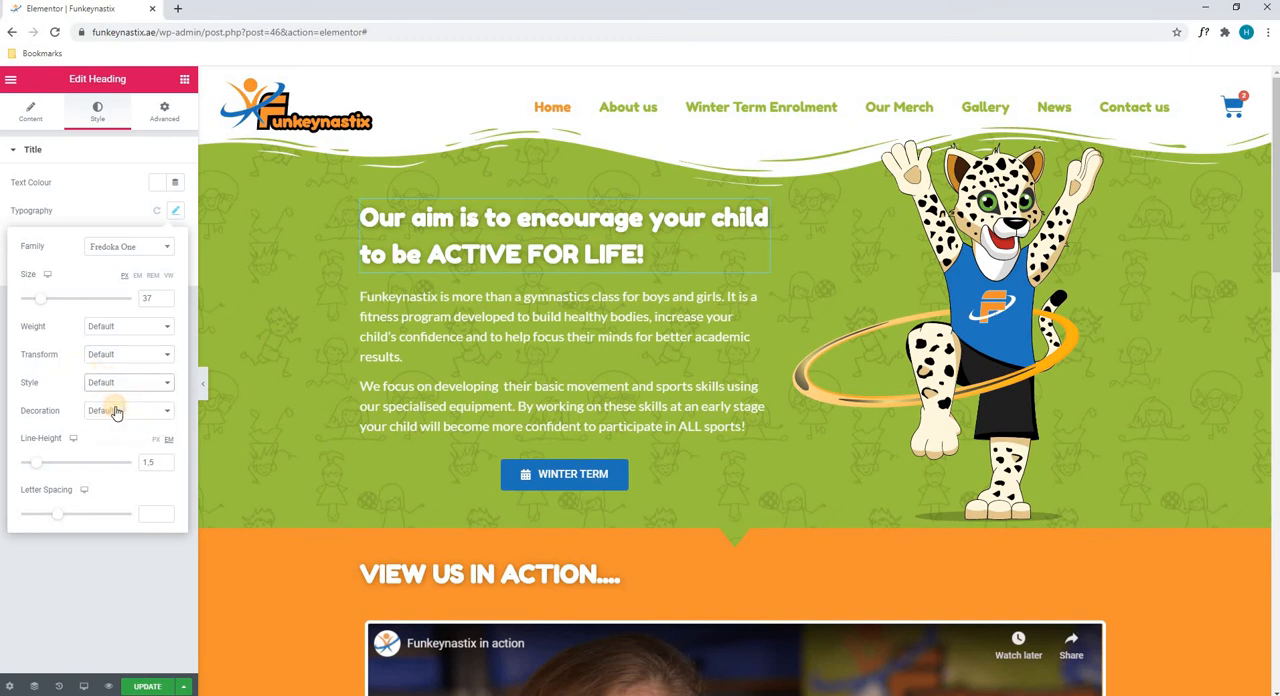
{"action": "left_click", "coordinate": [116, 412]}
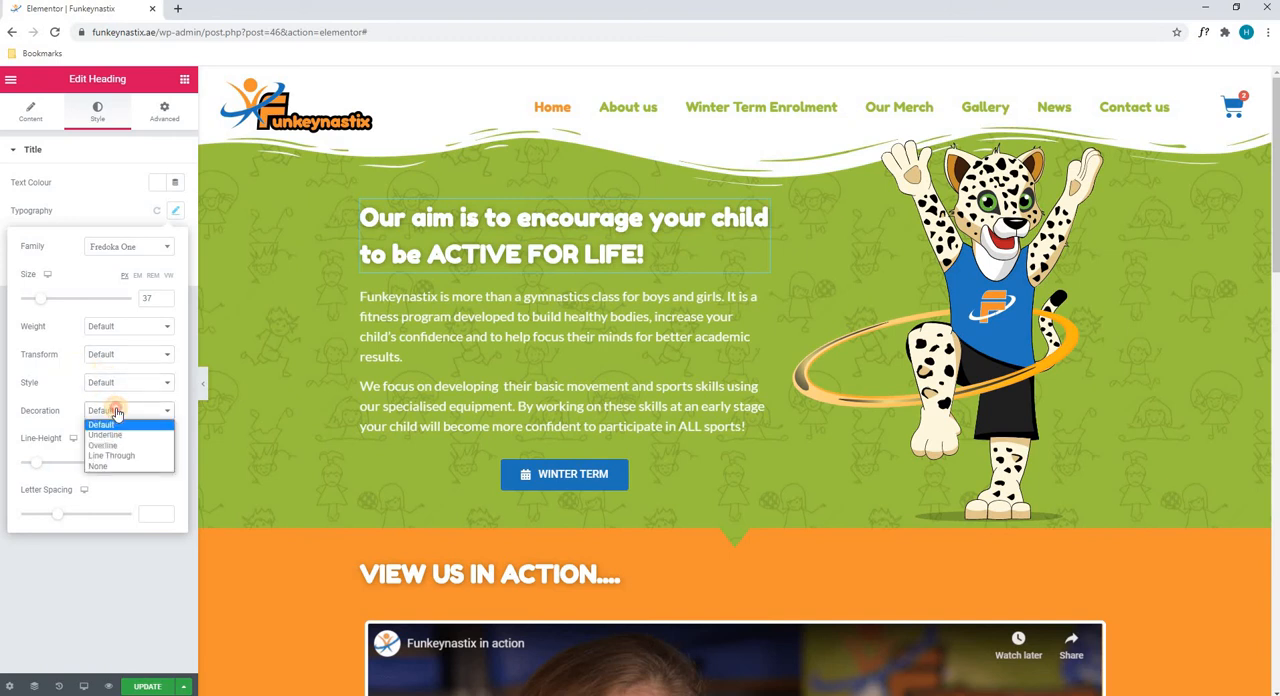
{"action": "left_click", "coordinate": [116, 411]}
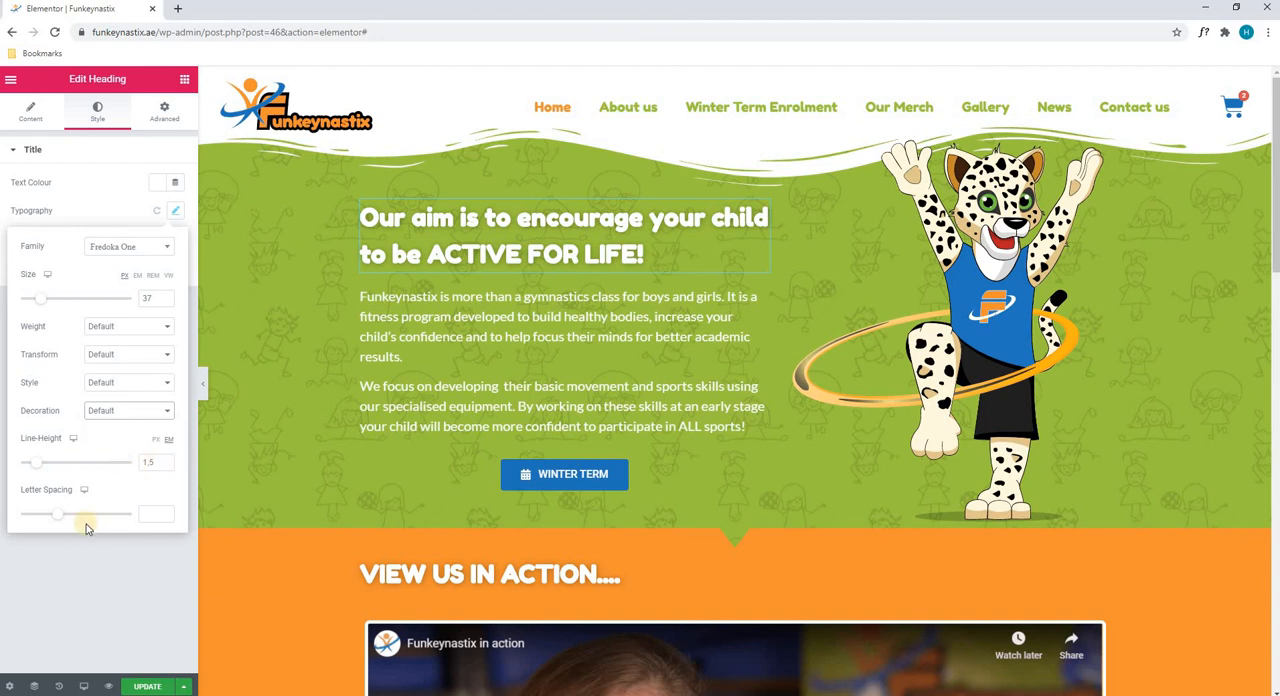
{"action": "left_click", "coordinate": [120, 212]}
Examine the heading's Text Shadow settings, then its Advanced spacing and Motion Effects settings
{"action": "left_click", "coordinate": [175, 241]}
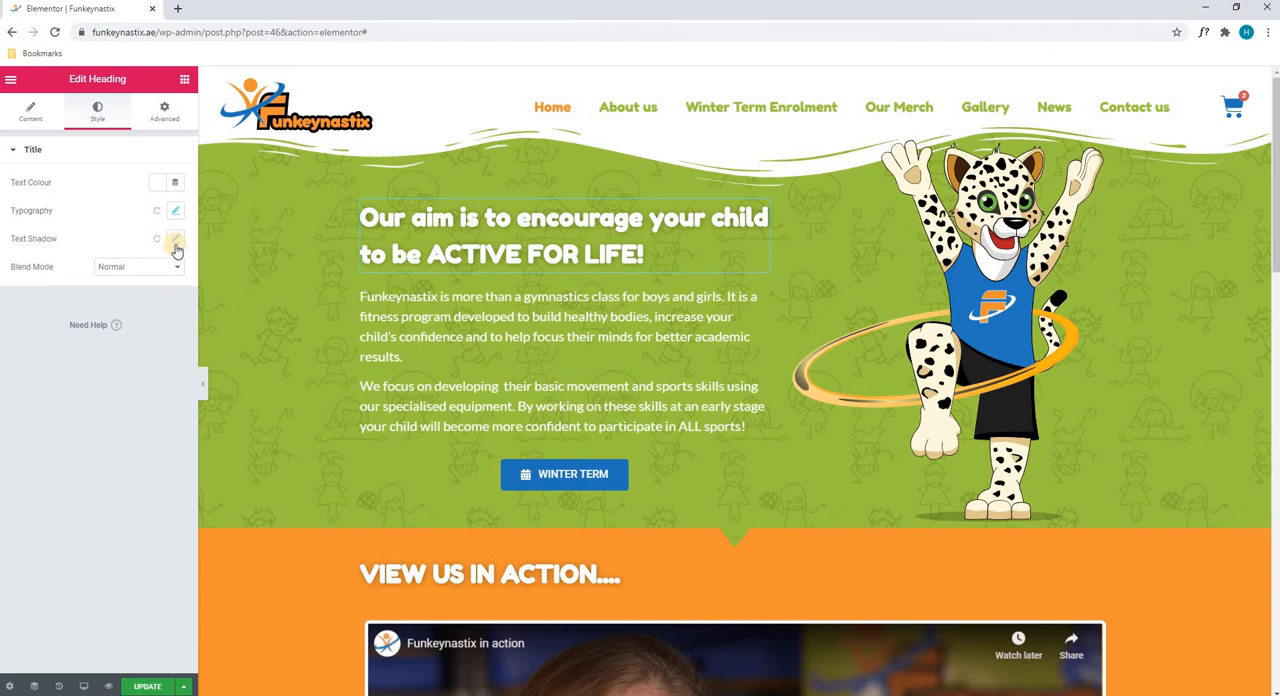
{"action": "left_click", "coordinate": [175, 243]}
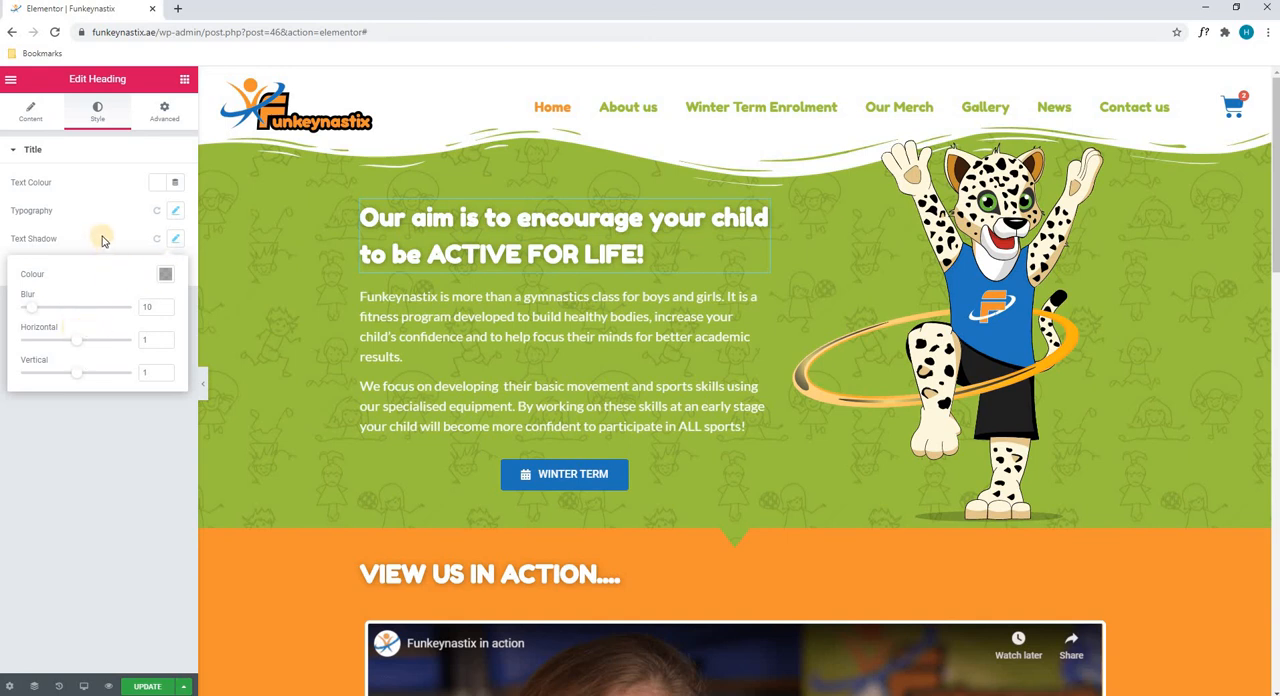
{"action": "left_click", "coordinate": [174, 238]}
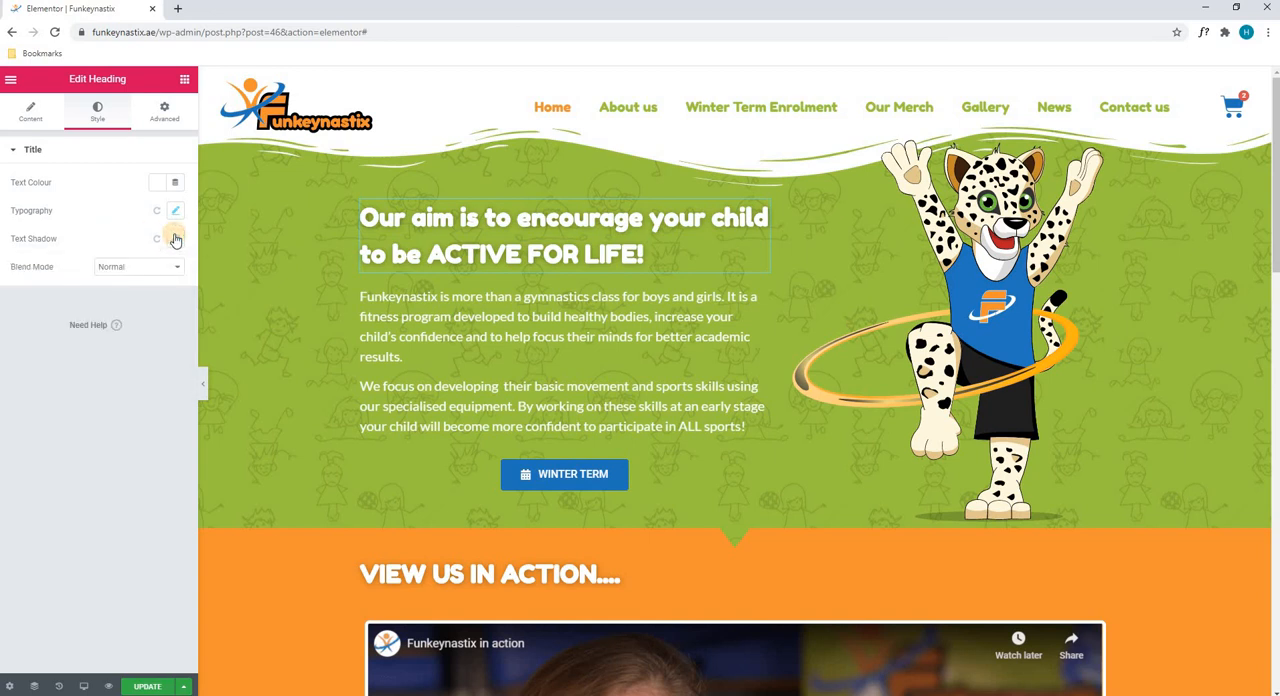
{"action": "left_click", "coordinate": [161, 112]}
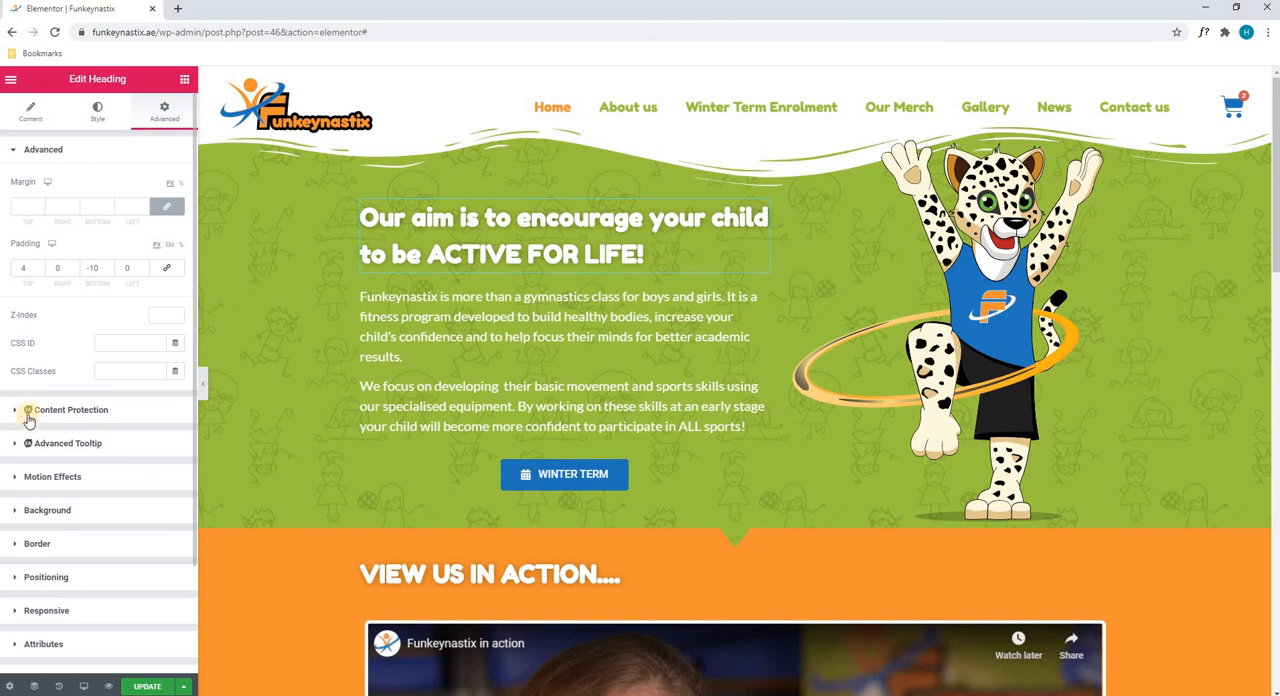
{"action": "left_click", "coordinate": [53, 477]}
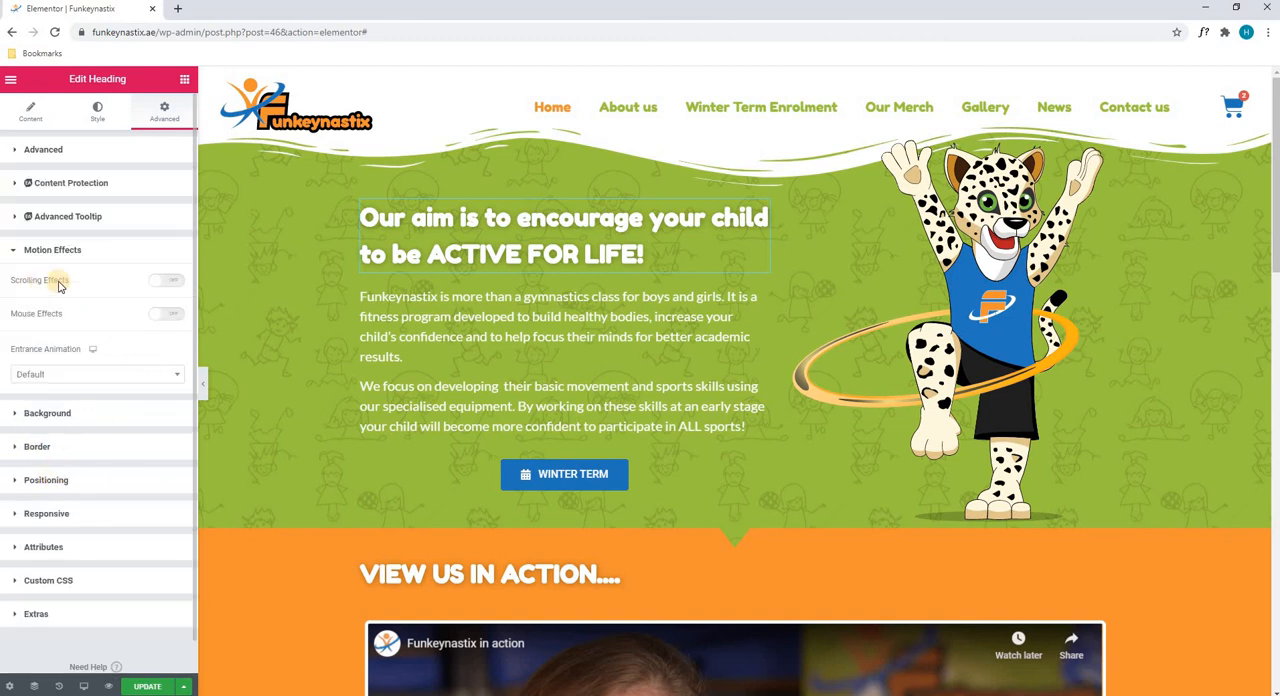
Try a classic background in bright red on the hero heading and clear the colour
{"action": "left_click", "coordinate": [103, 404]}
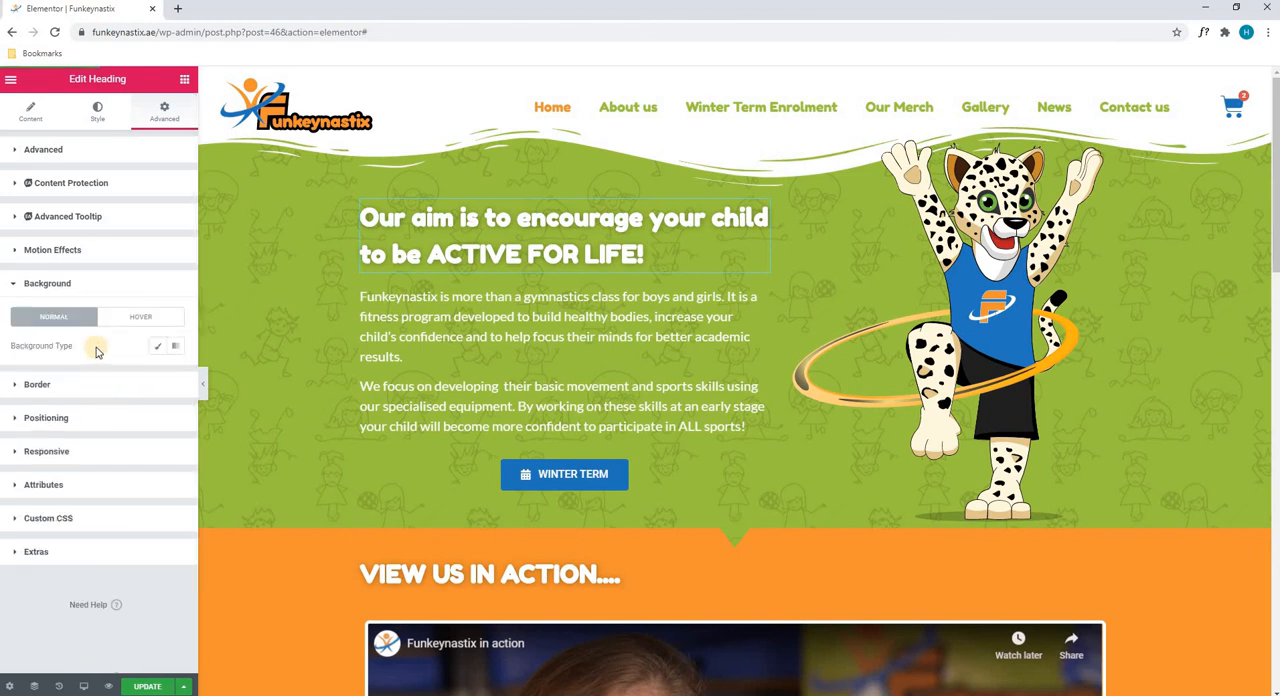
{"action": "left_click", "coordinate": [157, 346]}
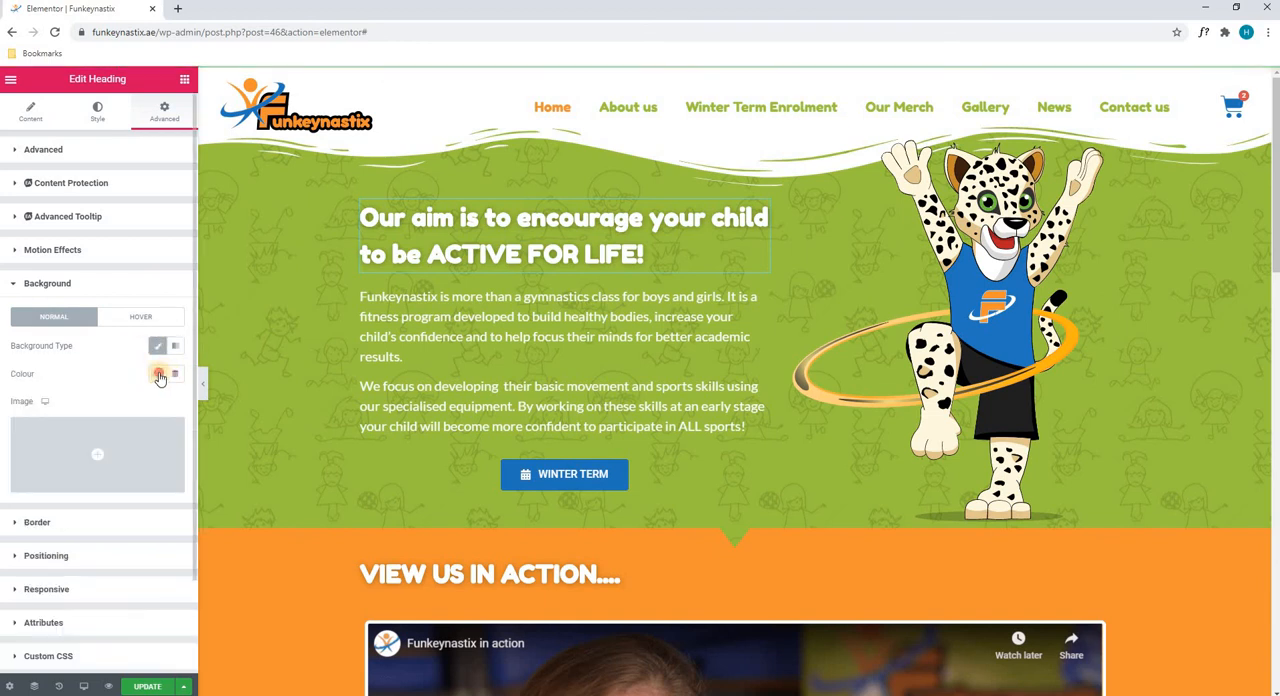
{"action": "left_click", "coordinate": [157, 374]}
{"action": "left_click", "coordinate": [240, 444]}
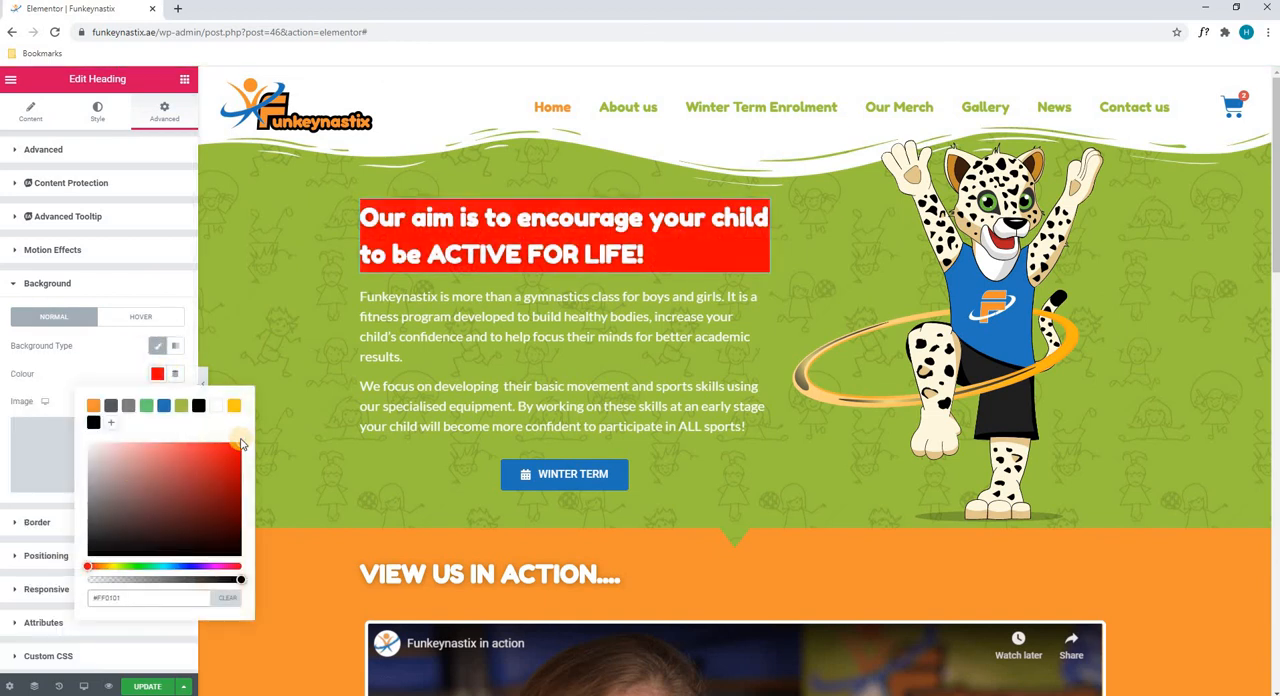
{"action": "left_click", "coordinate": [227, 597]}
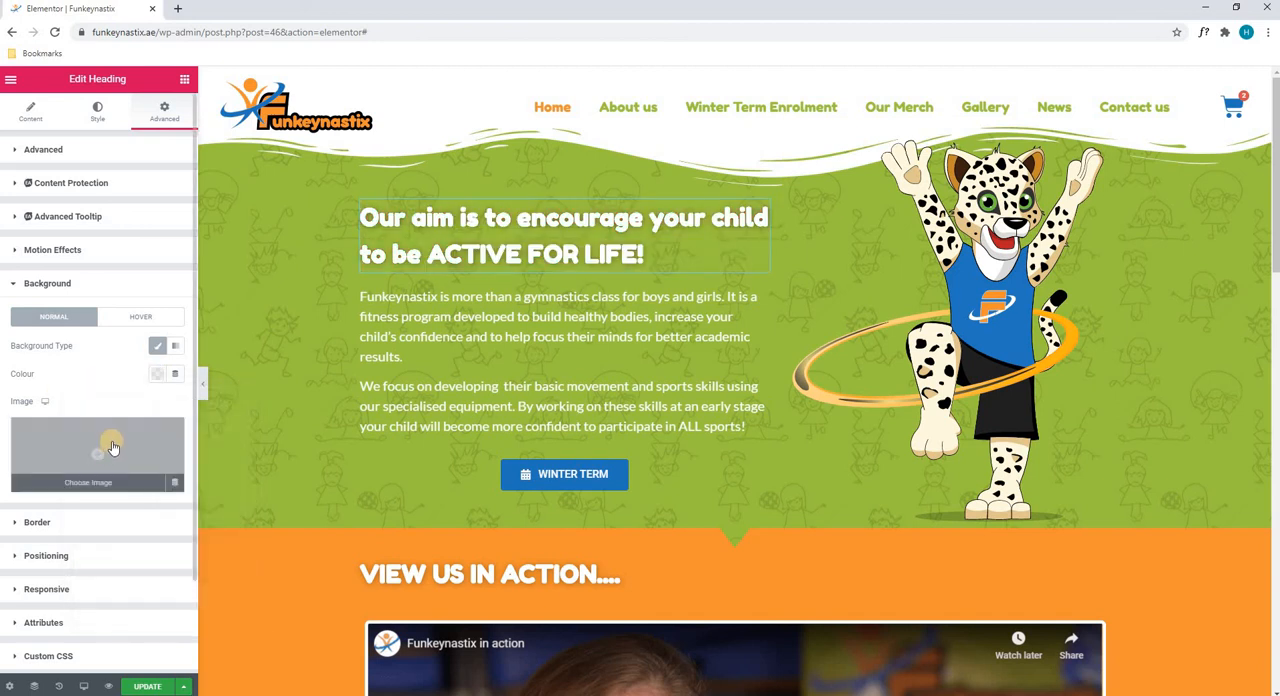
Try Jumeirah-Golf-Eststes.jpg from the media library as the heading's background image and remove it
{"action": "left_click", "coordinate": [108, 445]}
{"action": "left_click", "coordinate": [992, 262]}
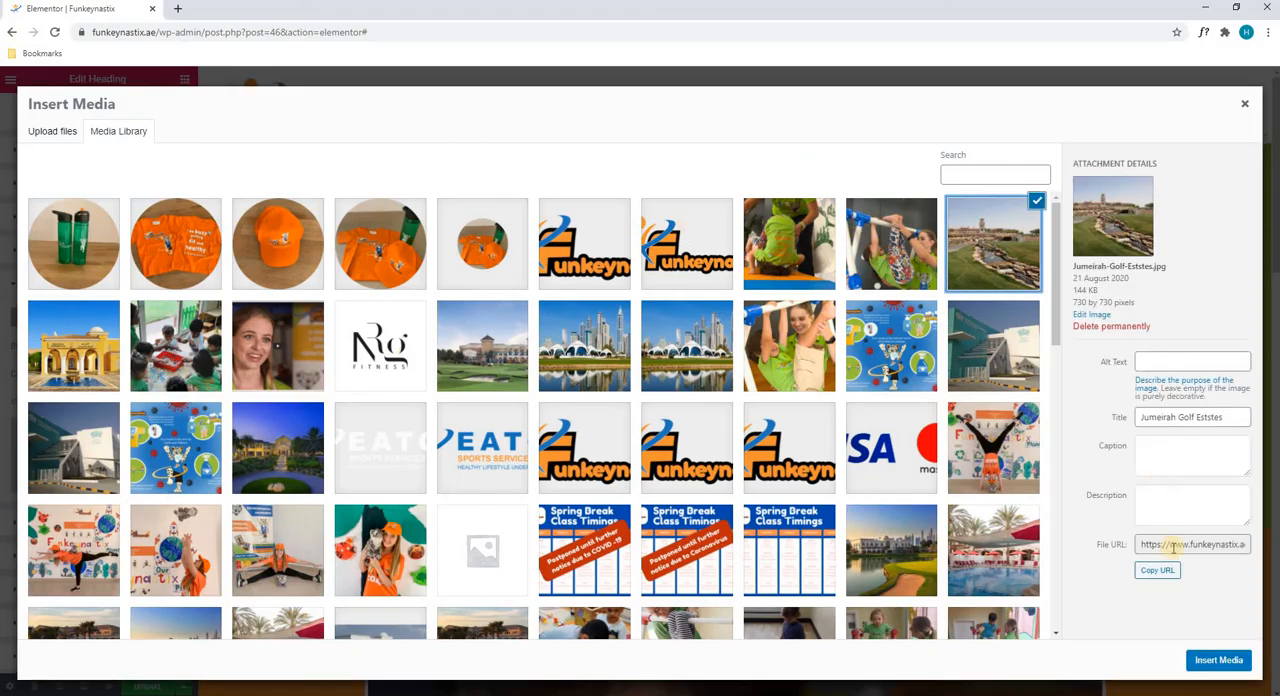
{"action": "left_click", "coordinate": [1212, 662]}
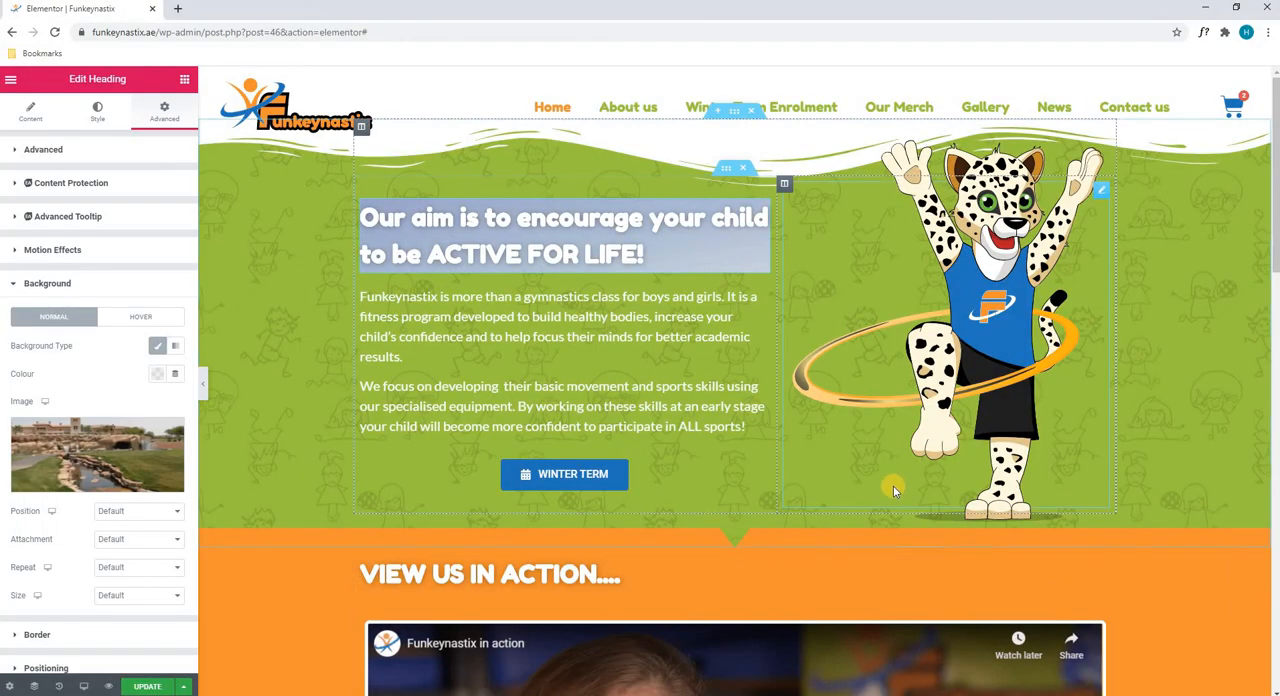
{"action": "left_click", "coordinate": [158, 451]}
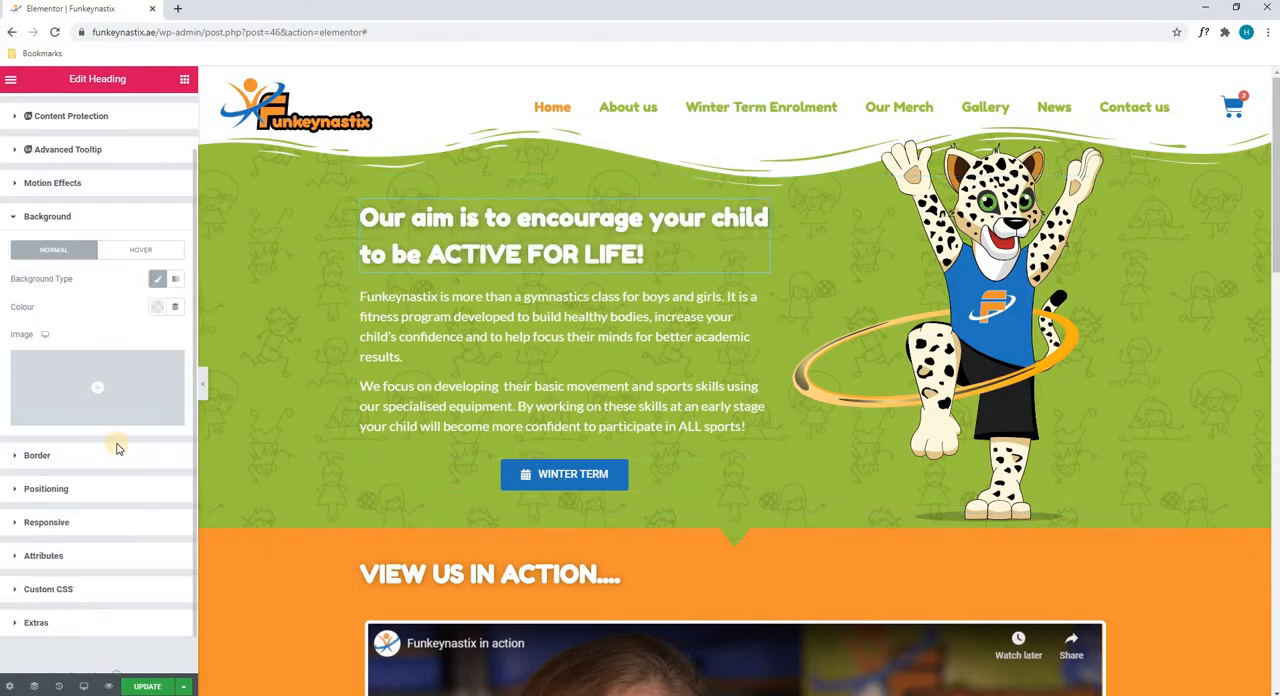
Try a Solid border on the hero heading and set the border type back to None
{"action": "left_click", "coordinate": [112, 453]}
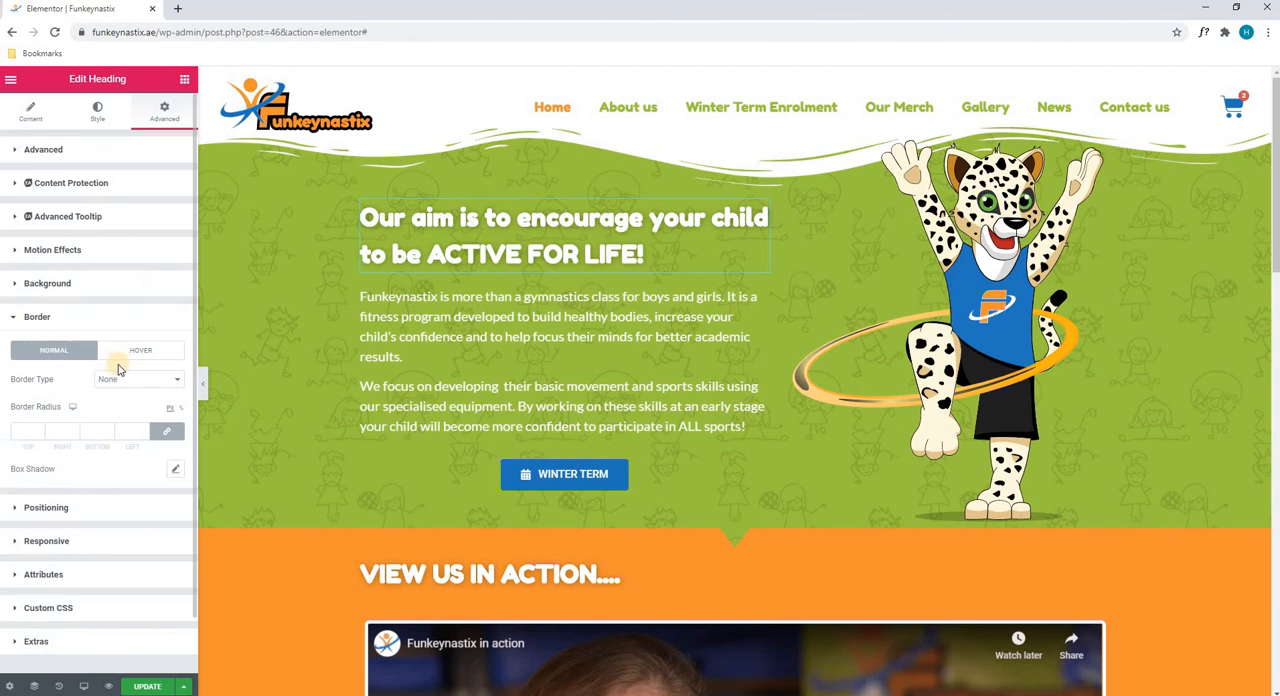
{"action": "left_click", "coordinate": [112, 387]}
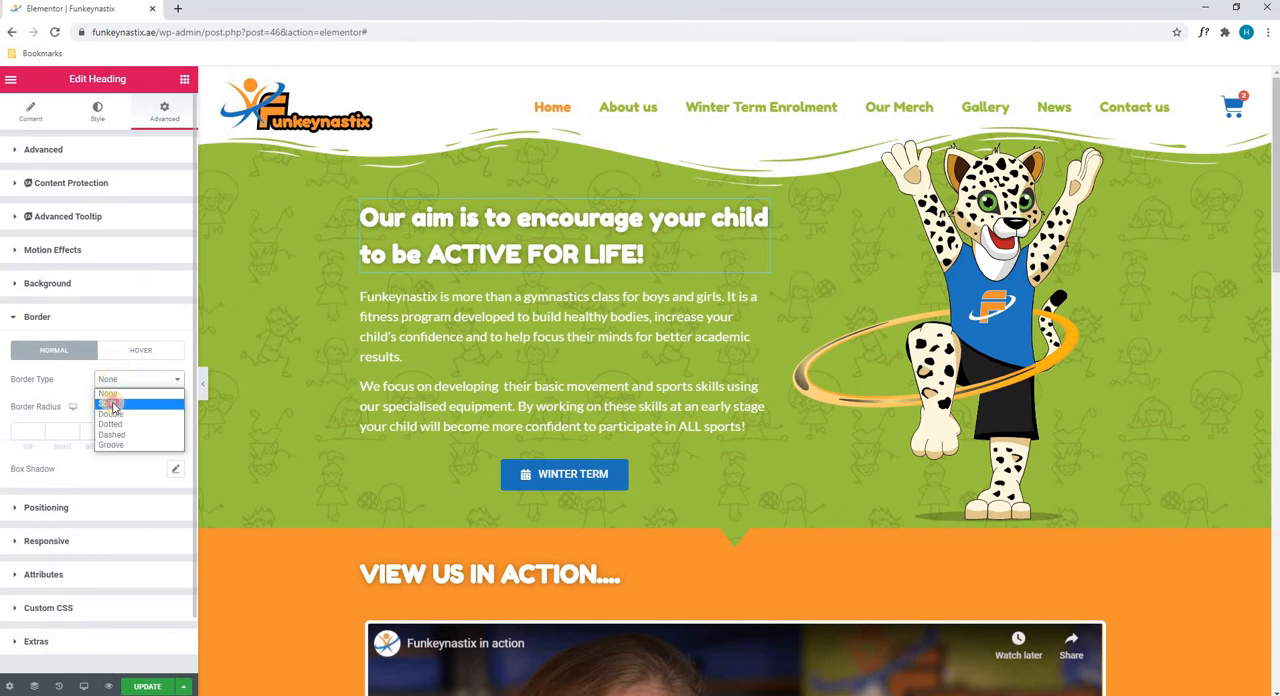
{"action": "left_click", "coordinate": [110, 403]}
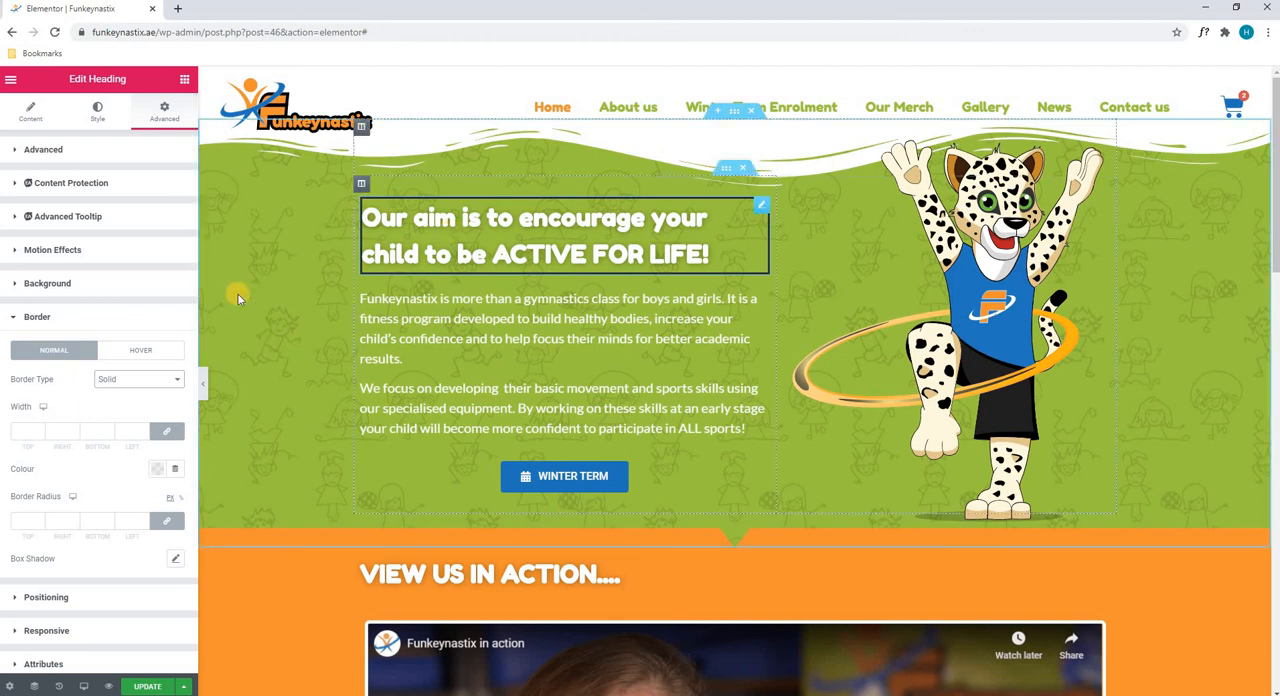
{"action": "left_click", "coordinate": [137, 385]}
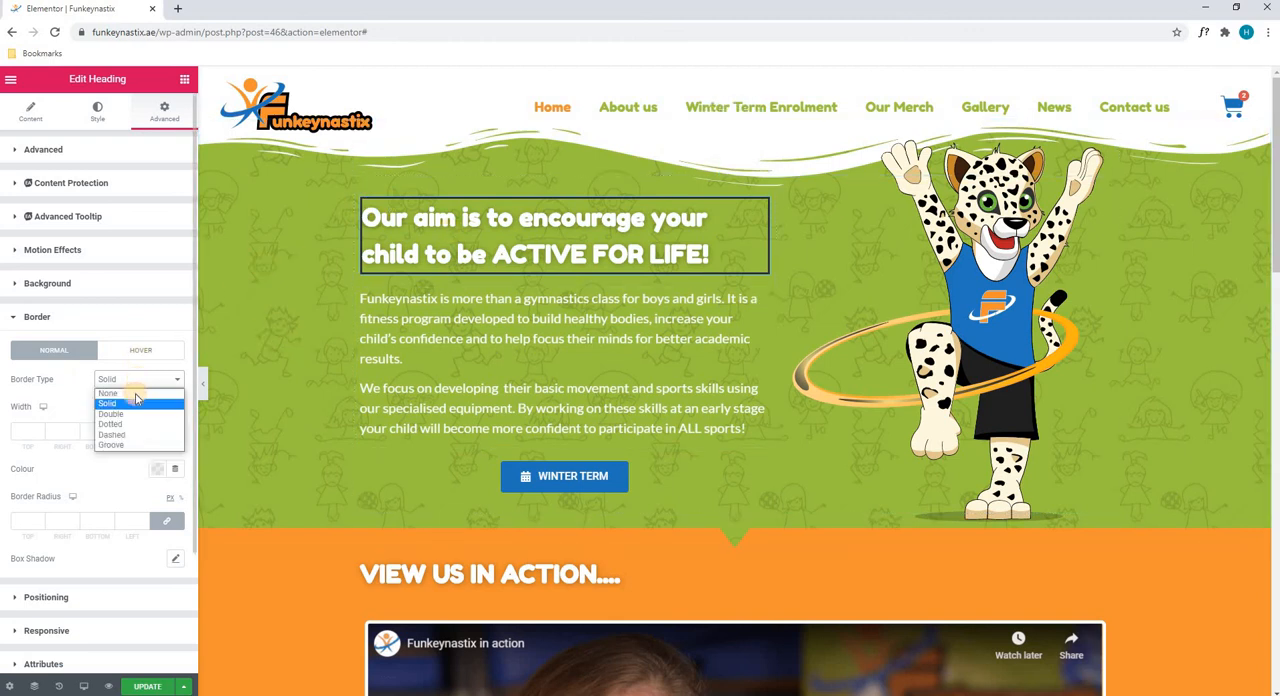
{"action": "left_click", "coordinate": [136, 393]}
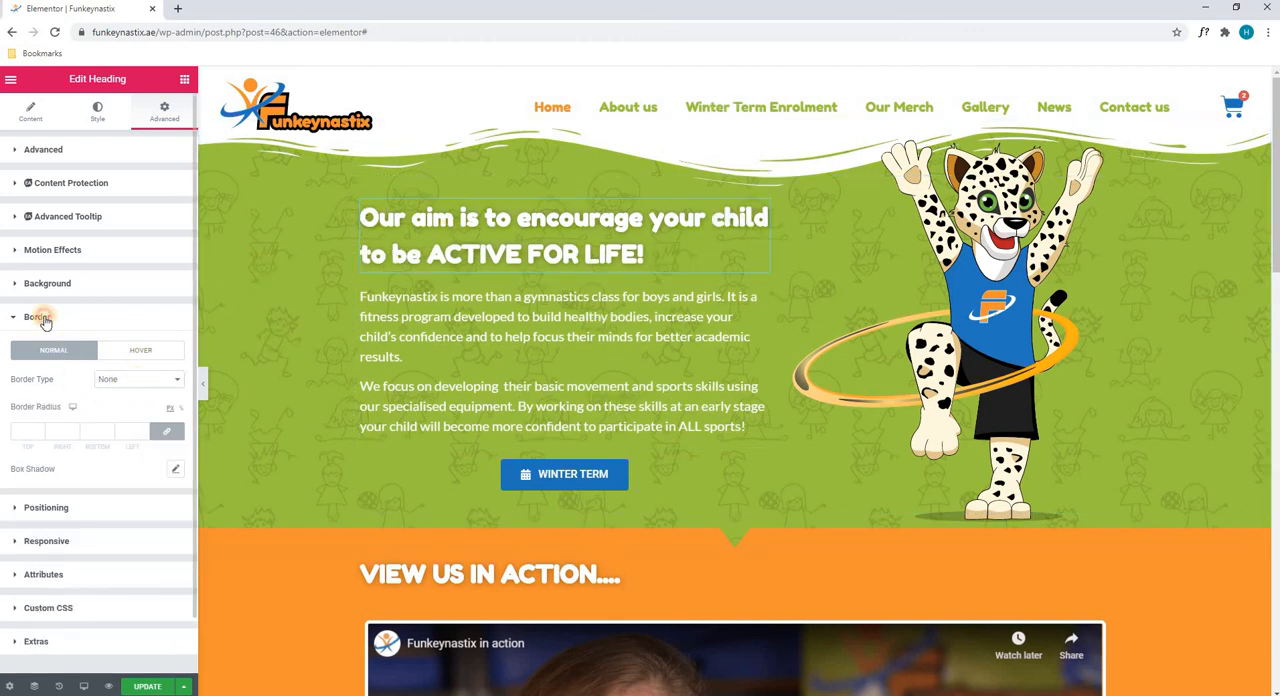
Look through the heading's Positioning, Responsive, Attributes, Custom CSS and Extras settings
{"action": "left_click", "coordinate": [56, 320]}
{"action": "left_click", "coordinate": [63, 350]}
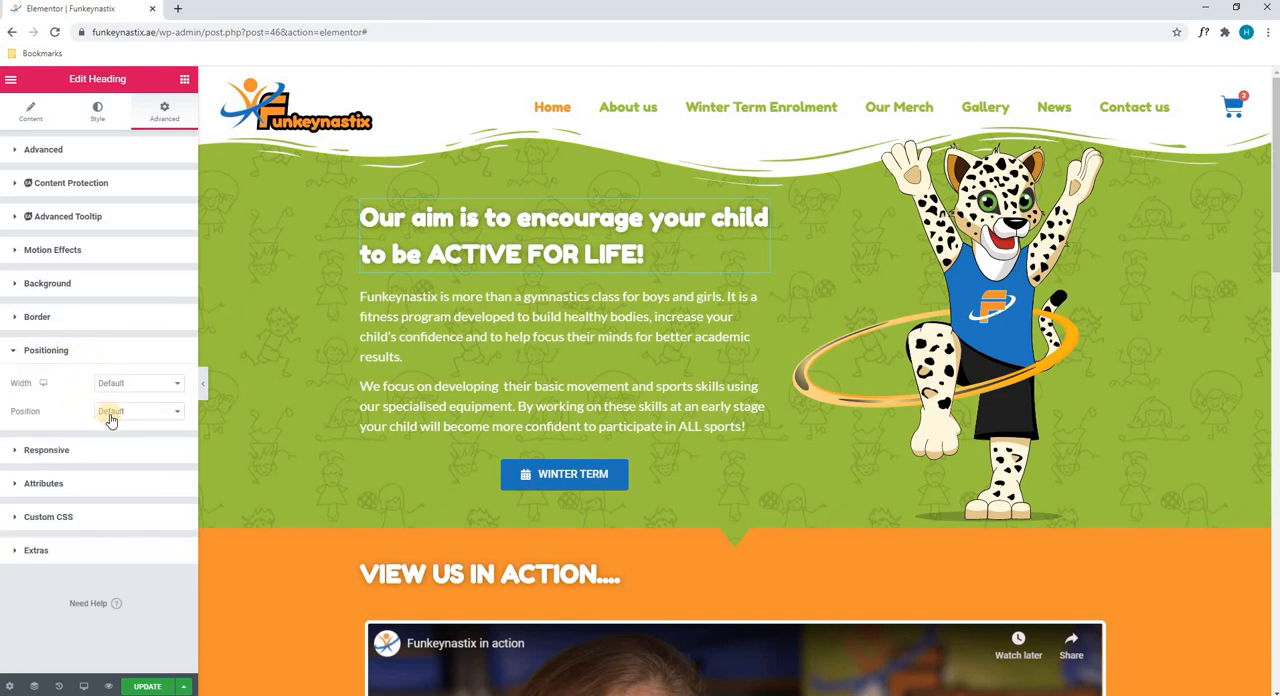
{"action": "left_click", "coordinate": [58, 351]}
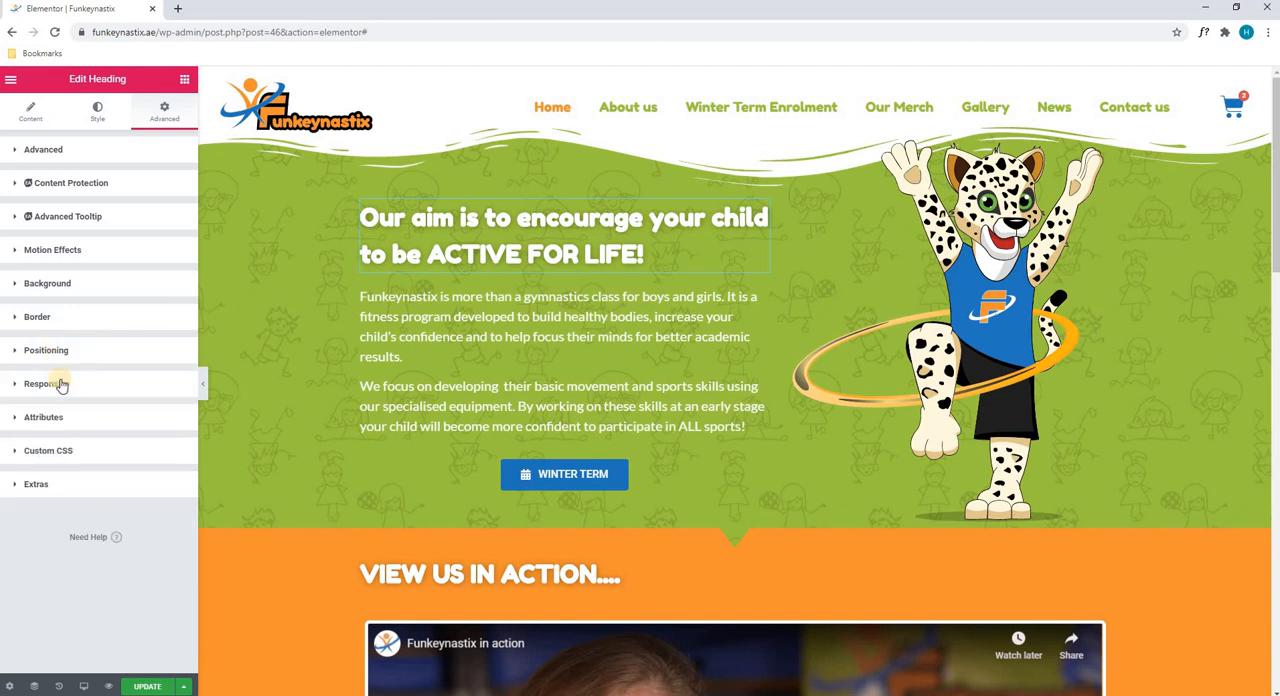
{"action": "left_click", "coordinate": [60, 385]}
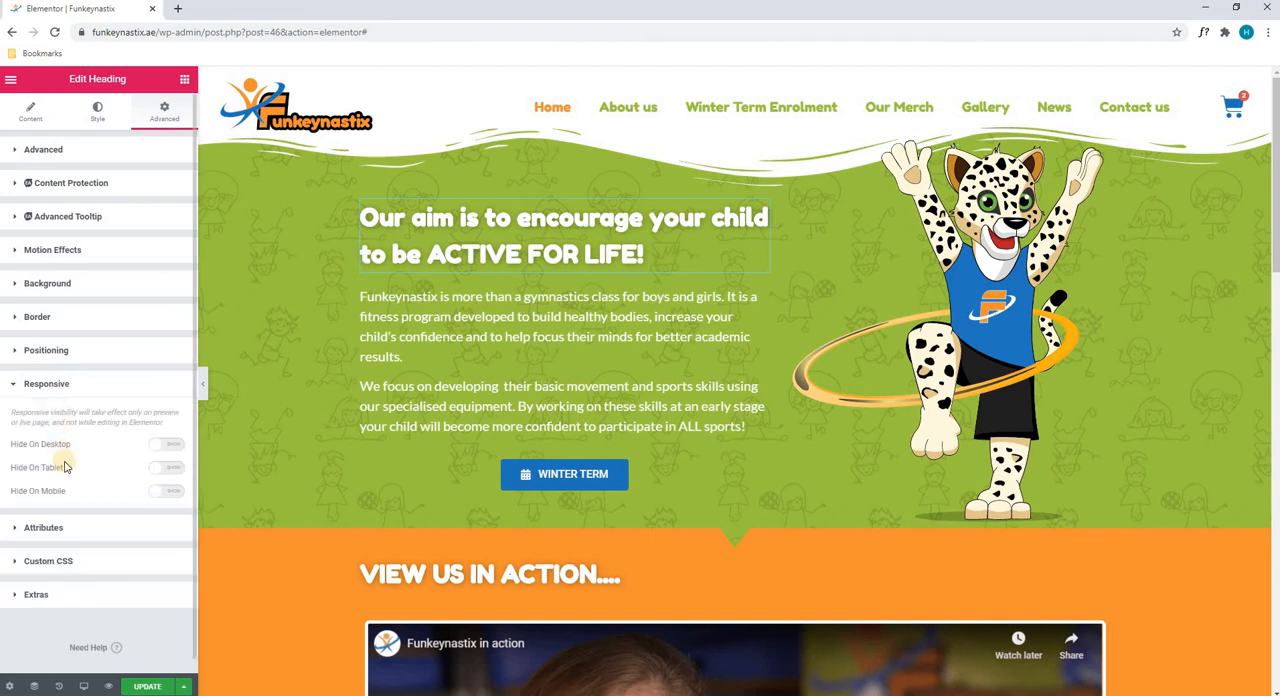
{"action": "left_click", "coordinate": [83, 530]}
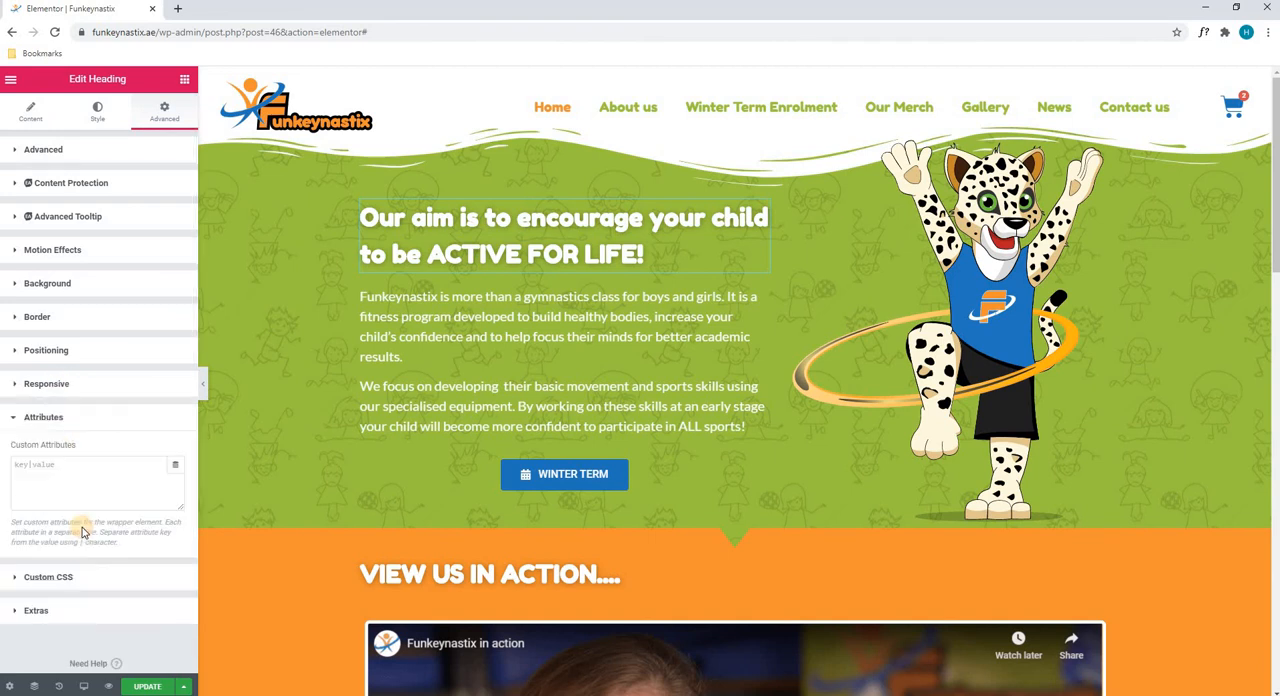
{"action": "left_click", "coordinate": [62, 570]}
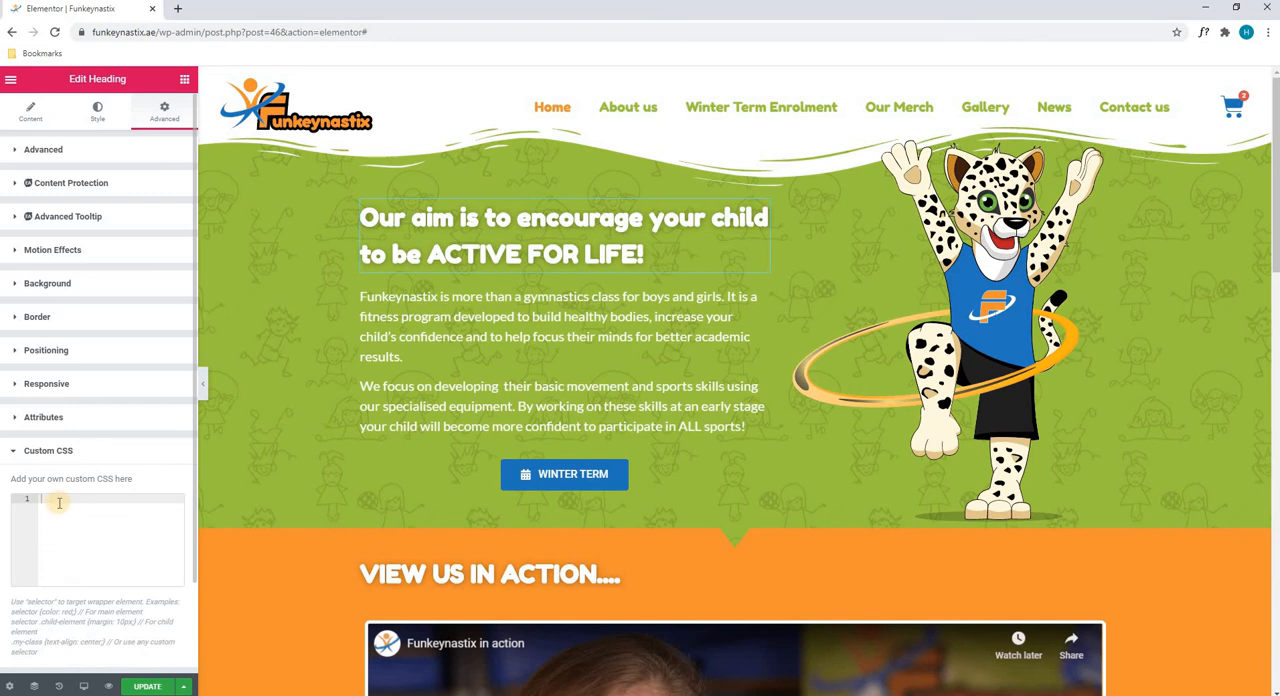
{"action": "scroll", "coordinate": [58, 560], "scroll_direction": "down", "scroll_amount": 1}
{"action": "left_click", "coordinate": [58, 582]}
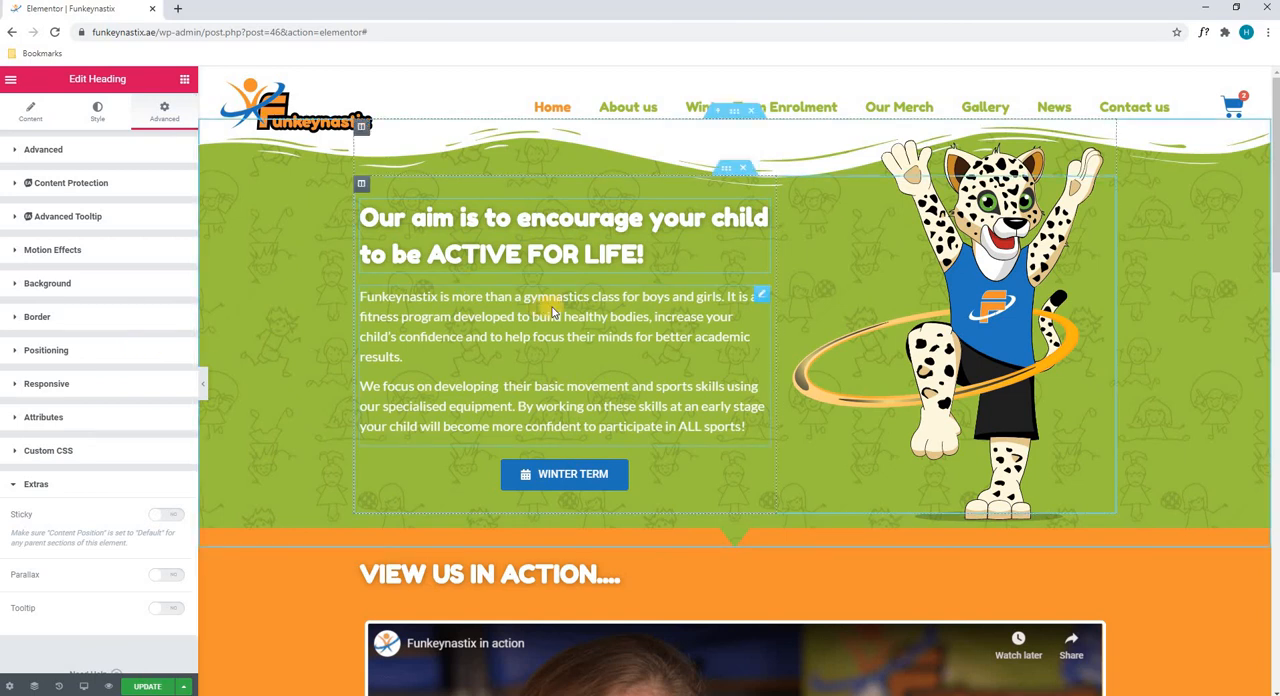
Open the testimonial carousel in the yellow section near the end of the page for editing
{"action": "scroll", "coordinate": [552, 312], "scroll_direction": "down", "scroll_amount": 5}
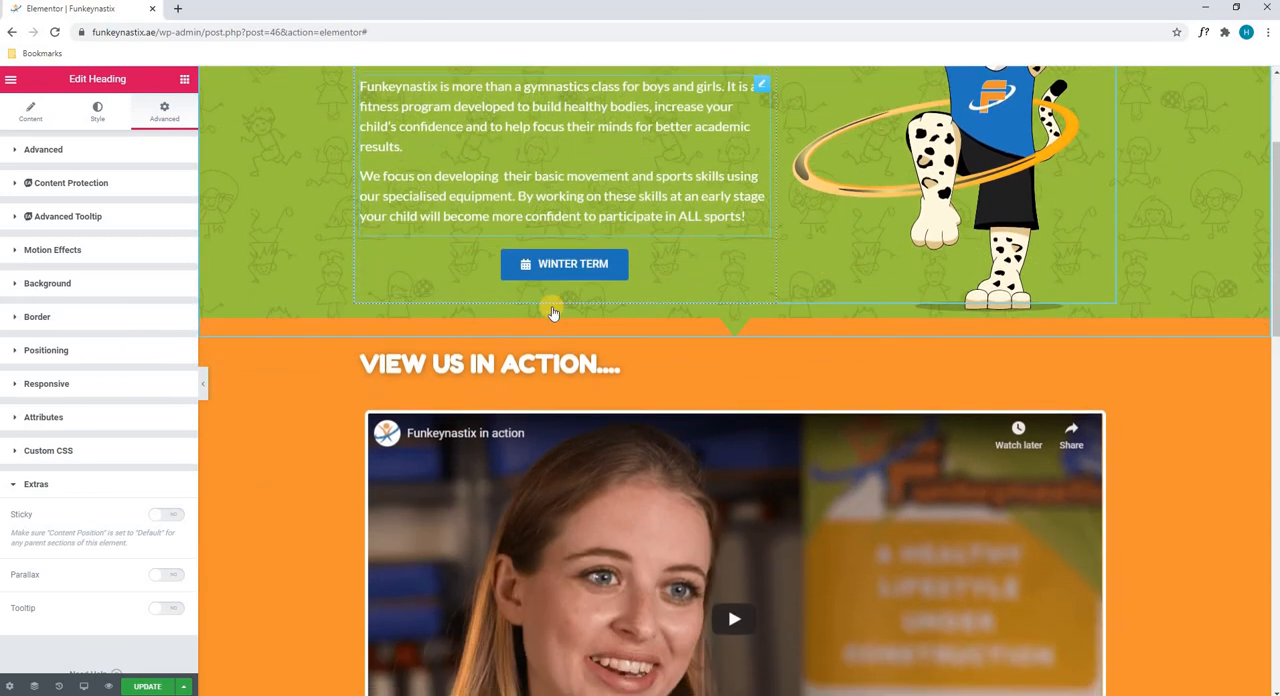
{"action": "scroll", "coordinate": [552, 310], "scroll_direction": "down", "scroll_amount": 7}
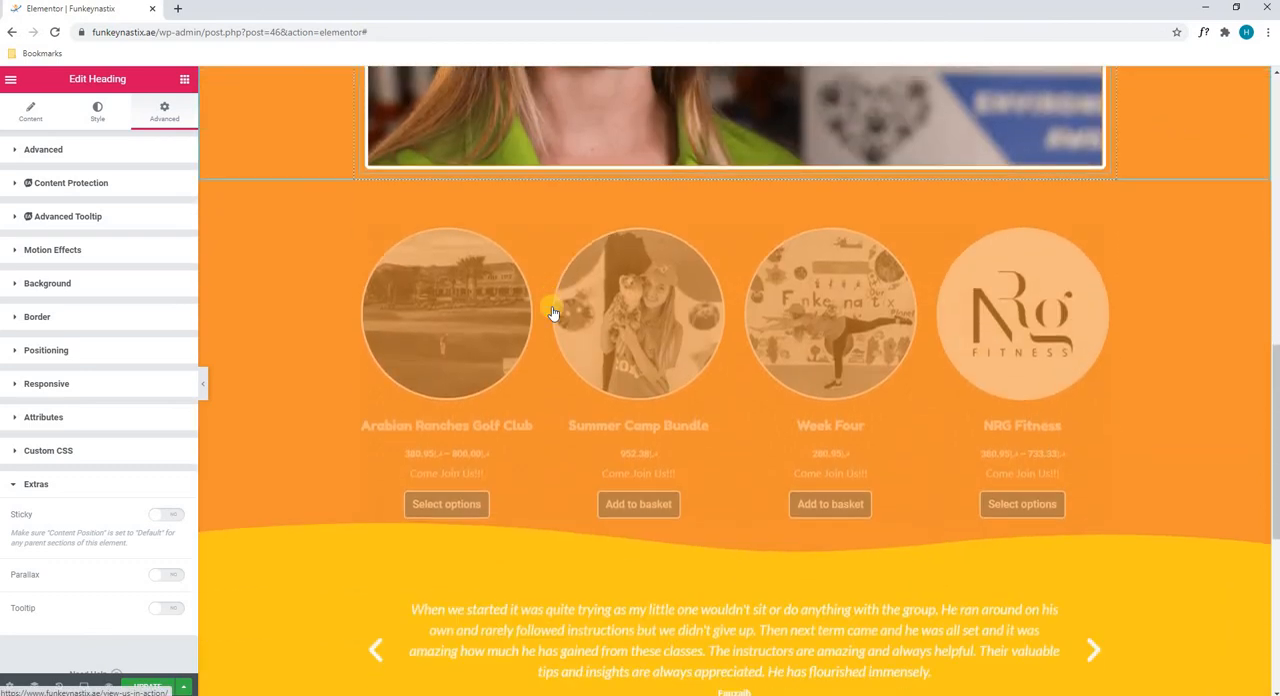
{"action": "scroll", "coordinate": [552, 310], "scroll_direction": "down", "scroll_amount": 2}
{"action": "scroll", "coordinate": [691, 242], "scroll_direction": "up", "scroll_amount": 1}
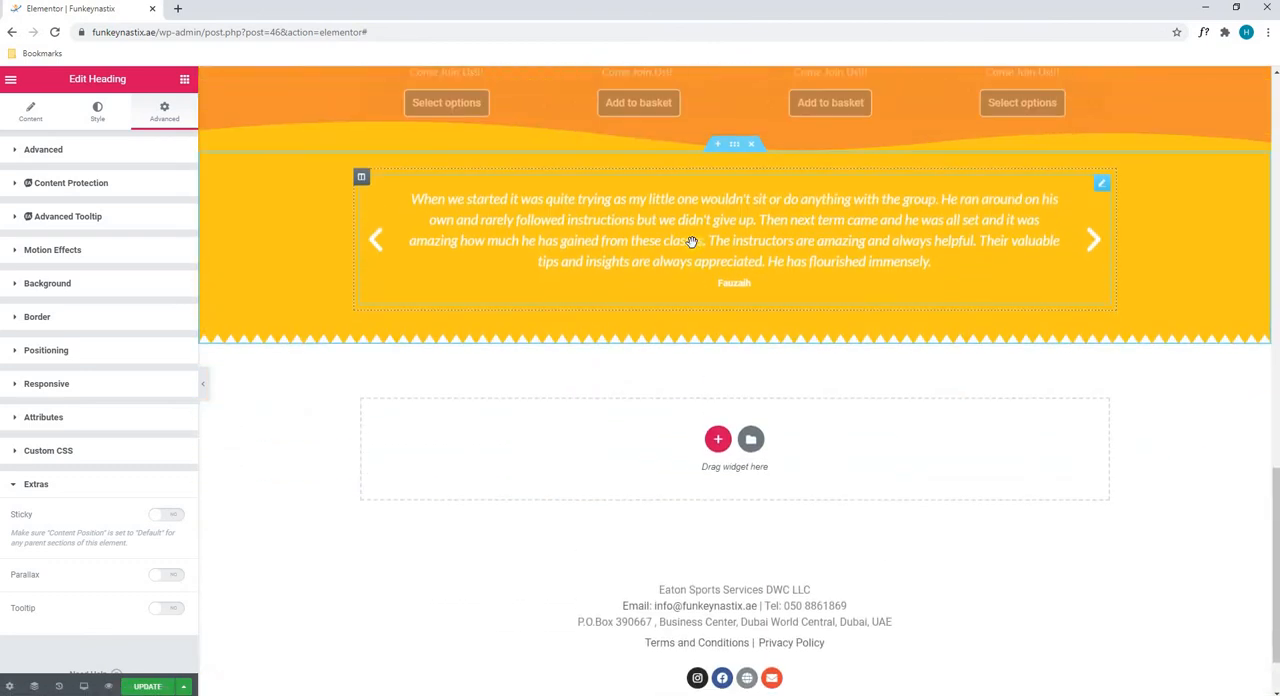
{"action": "left_click", "coordinate": [691, 242]}
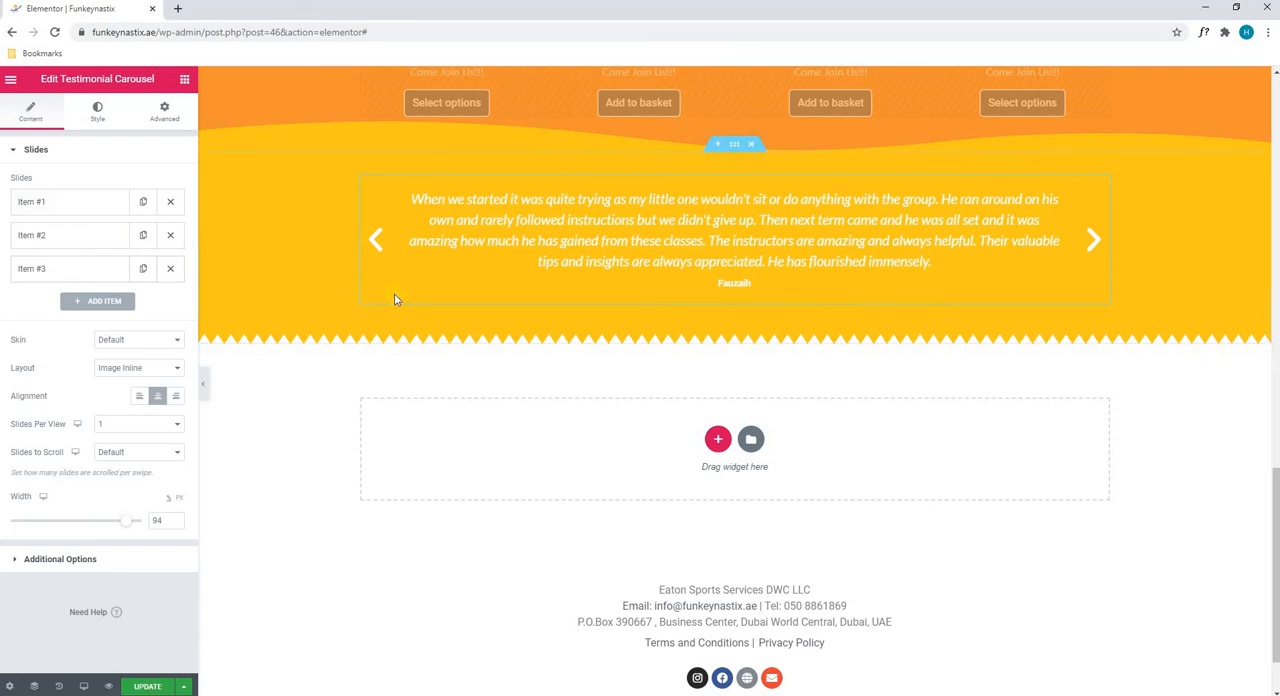
Return to the hero section and update the page to save it
{"action": "scroll", "coordinate": [394, 293], "scroll_direction": "up", "scroll_amount": 10}
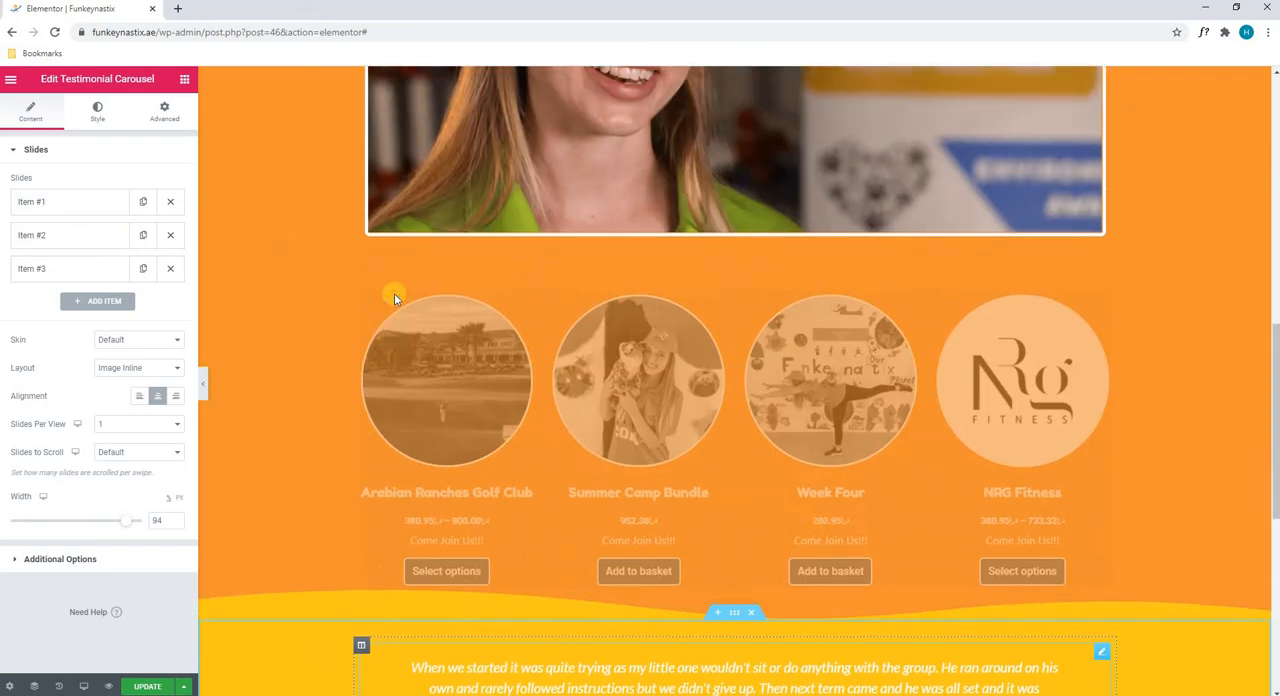
{"action": "scroll", "coordinate": [394, 293], "scroll_direction": "up", "scroll_amount": 3}
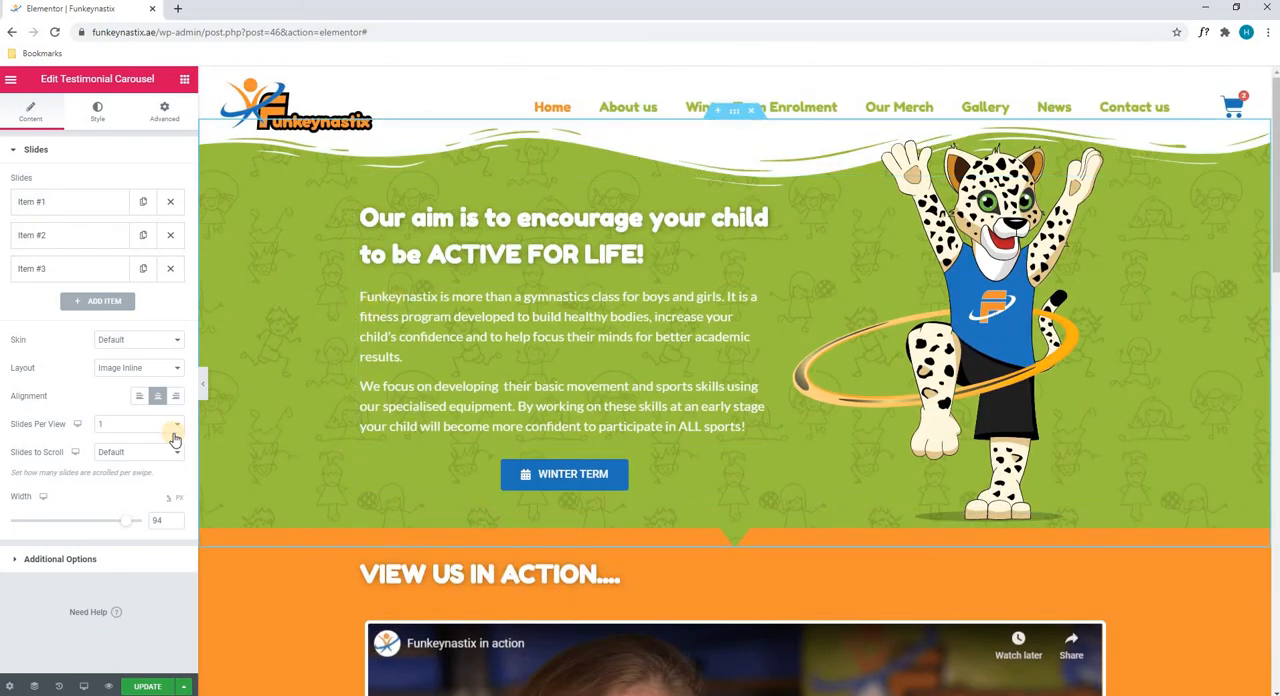
{"action": "left_click", "coordinate": [146, 688]}
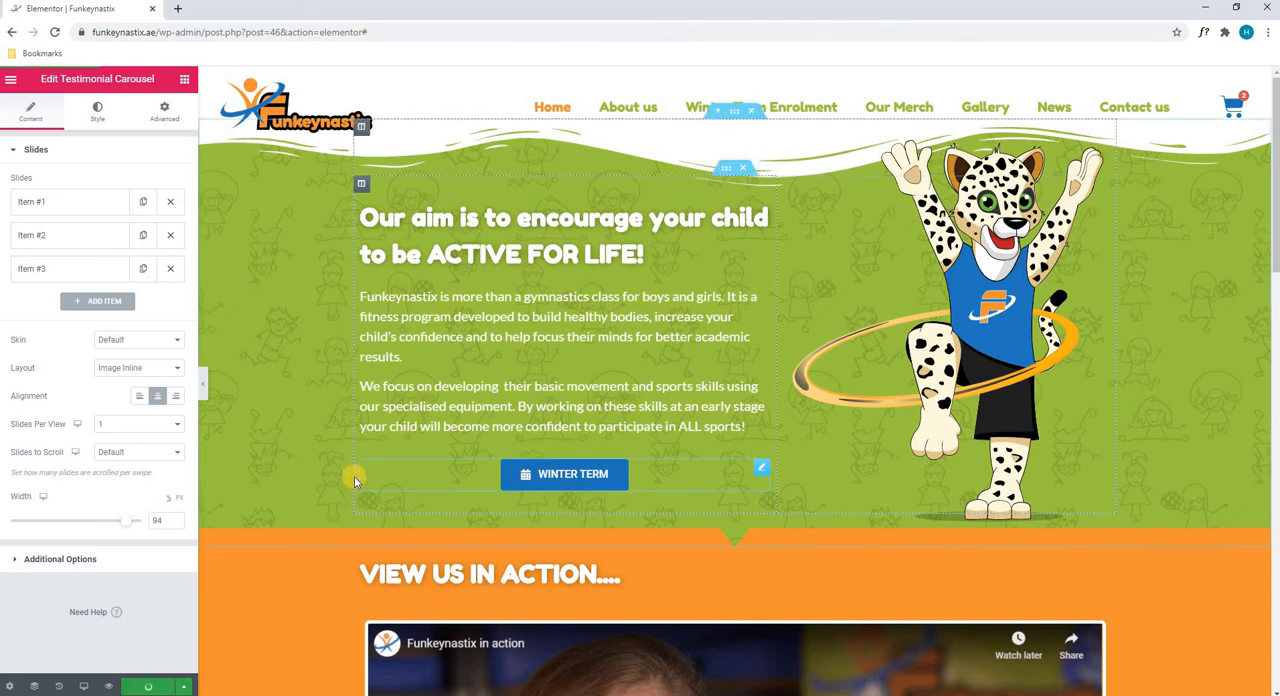